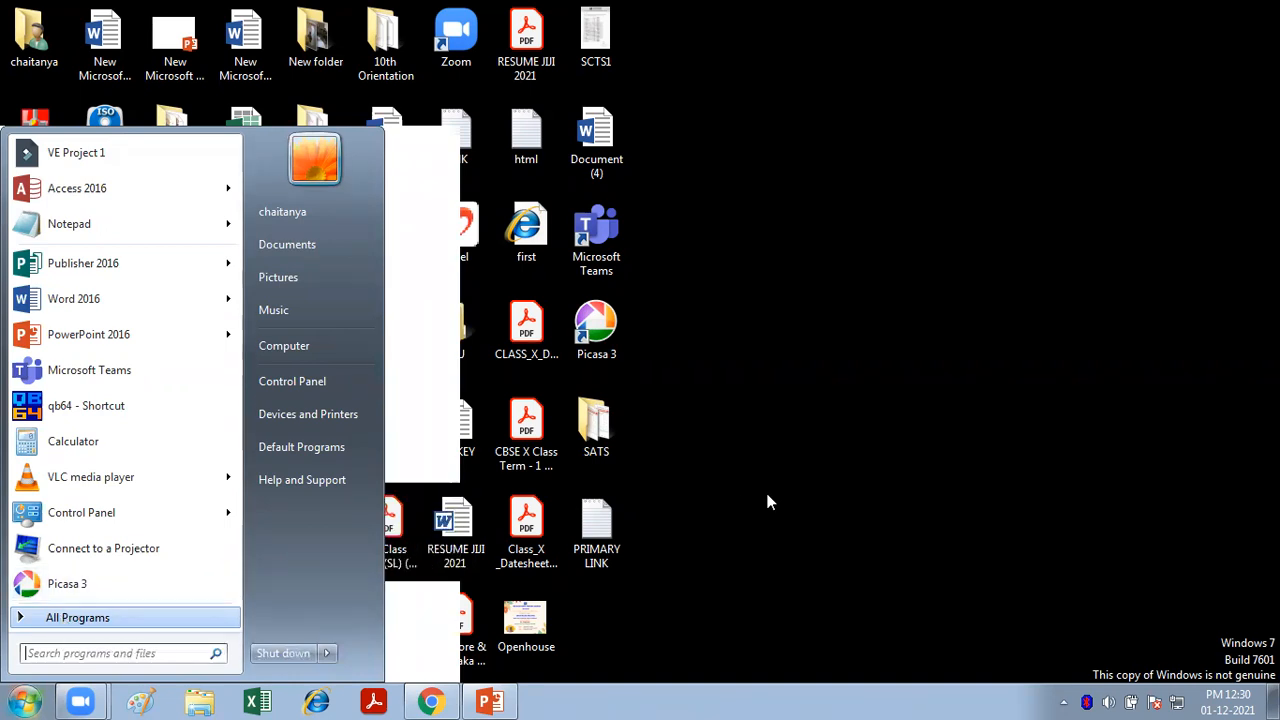
left_click(882, 120)
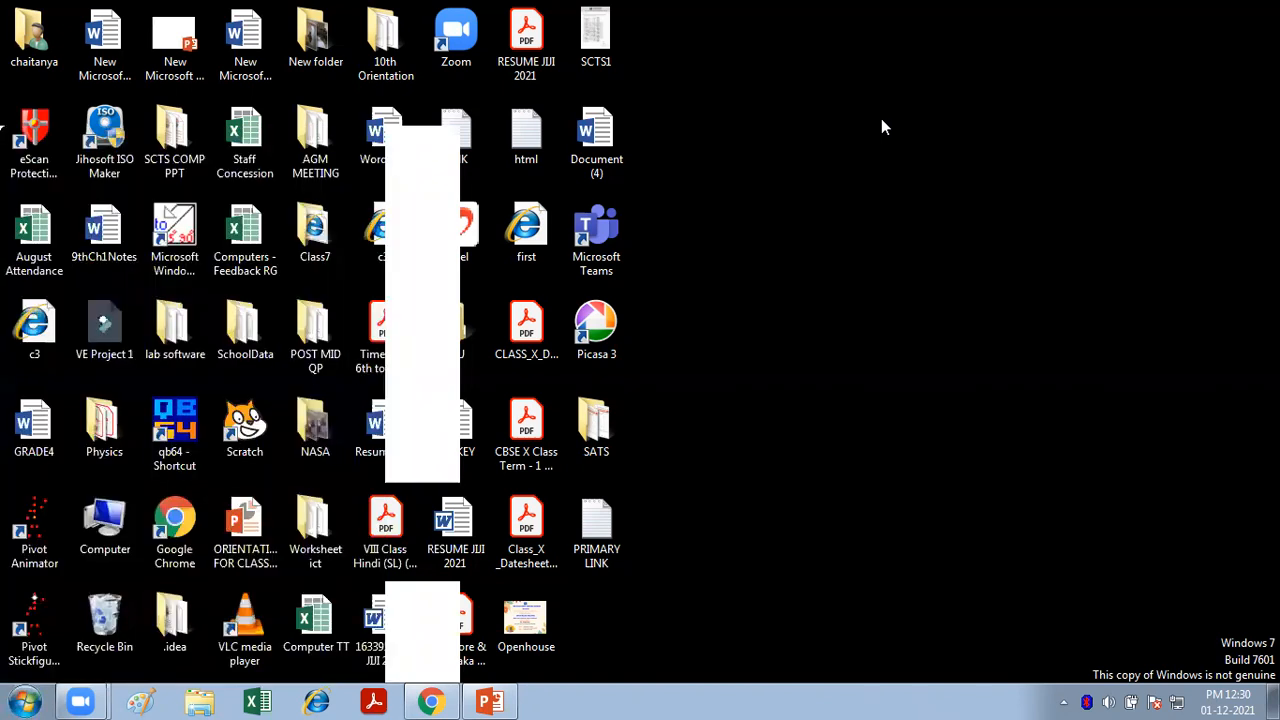
left_click(22, 700)
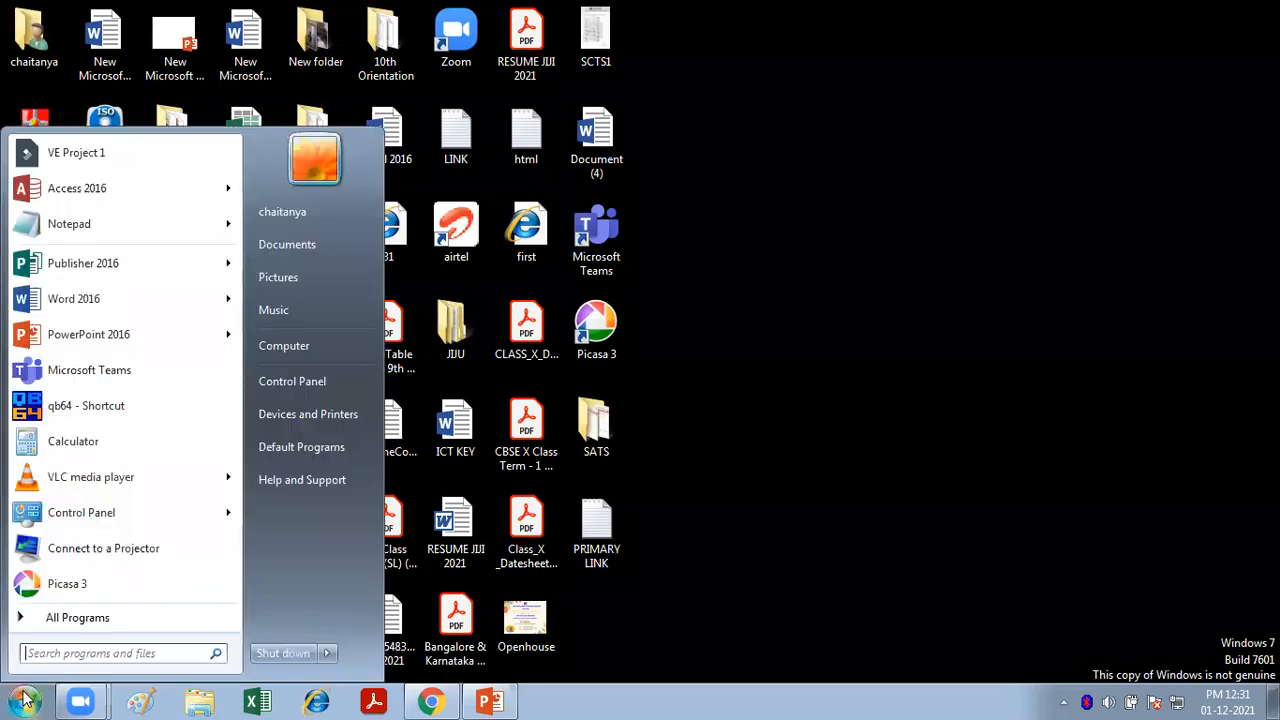
left_click(115, 620)
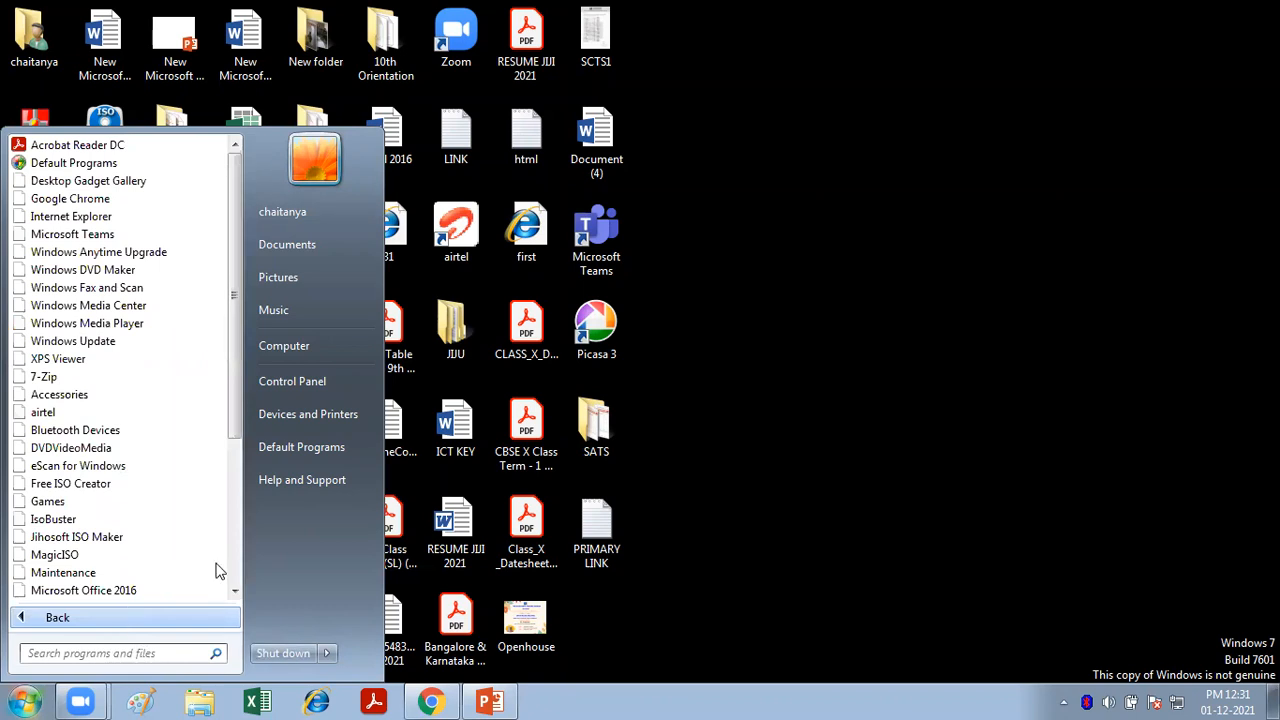
left_click(234, 591)
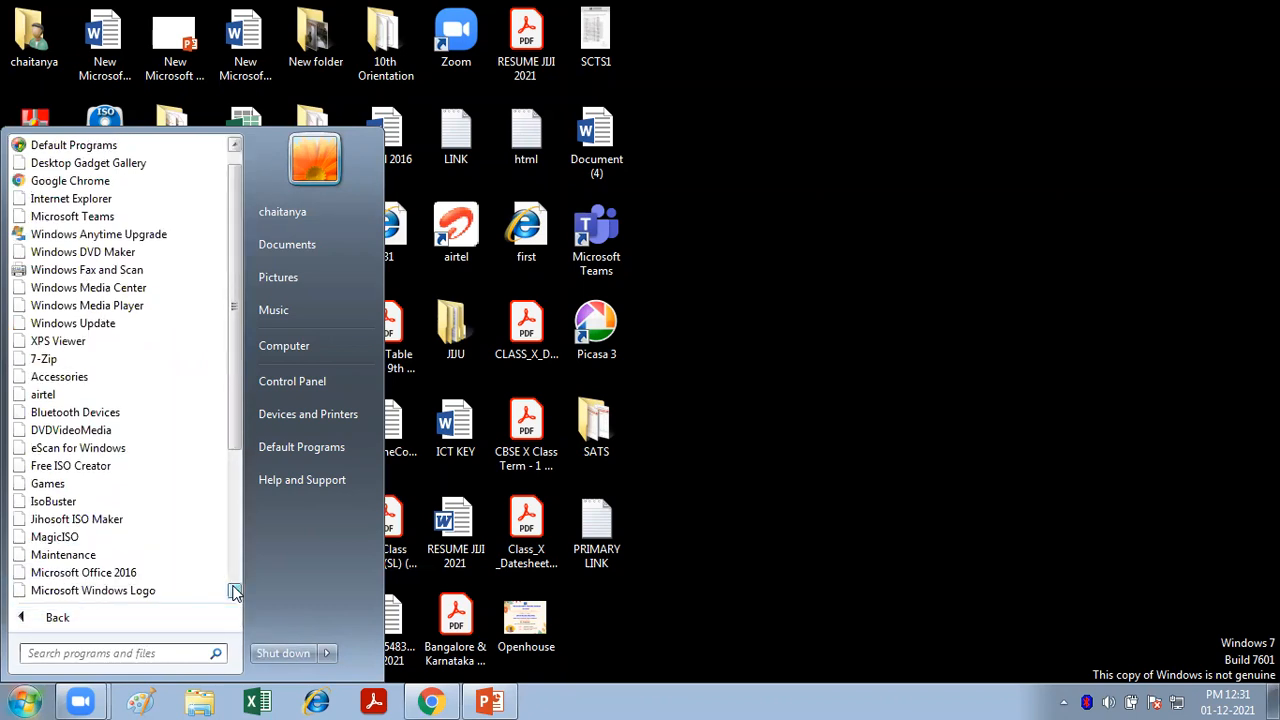
left_click(234, 591)
left_click(234, 591)
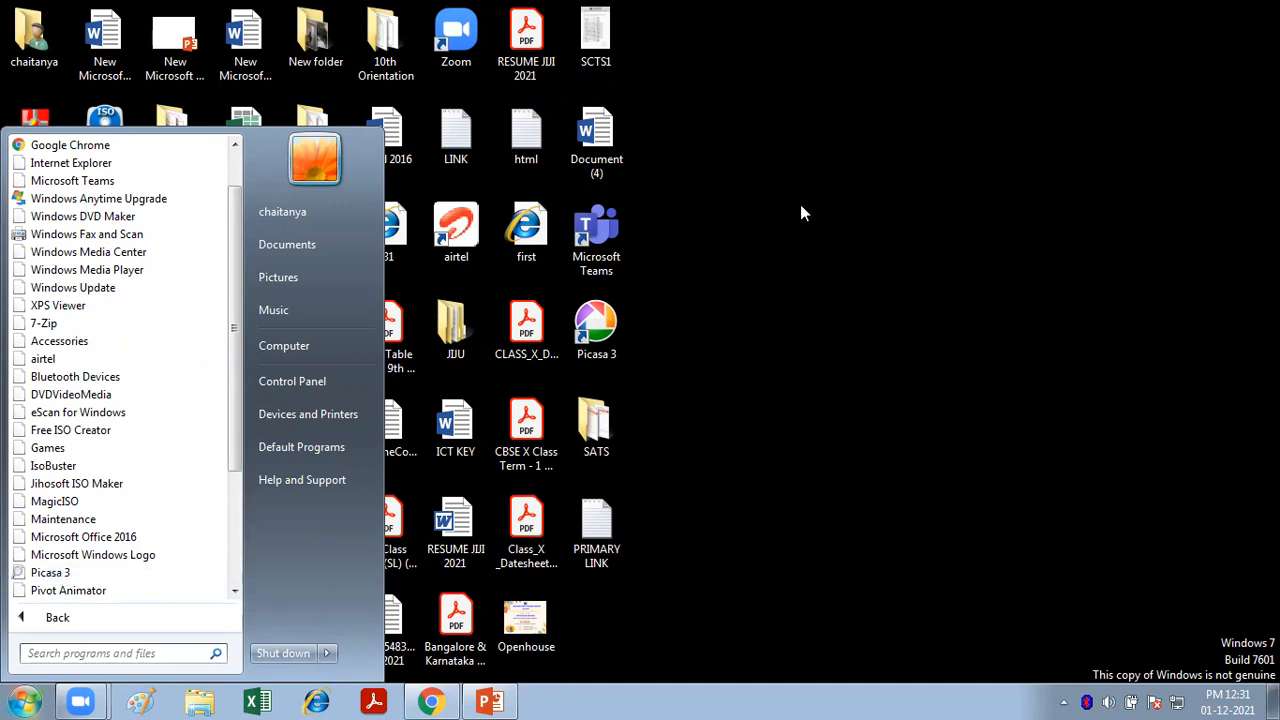
left_click(971, 121)
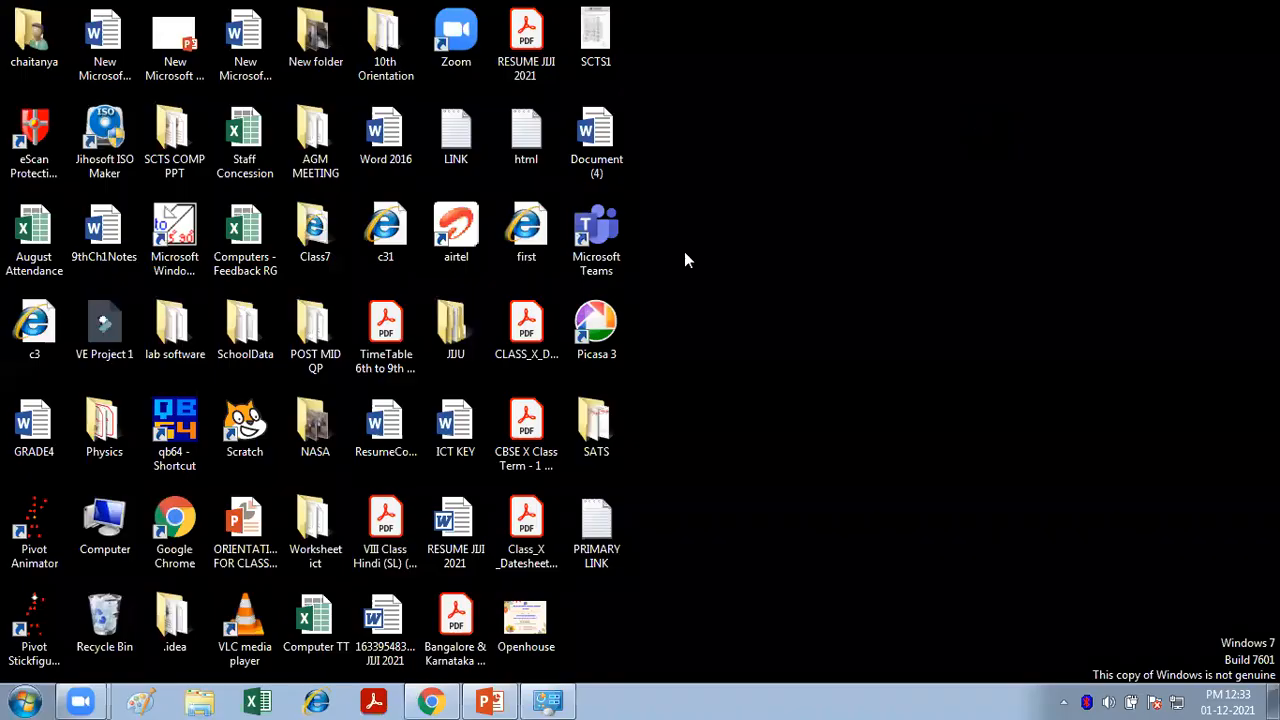
Find Picasa 3 among the installed programs and launch it from its desktop shortcut.
left_click(25, 700)
left_click(137, 617)
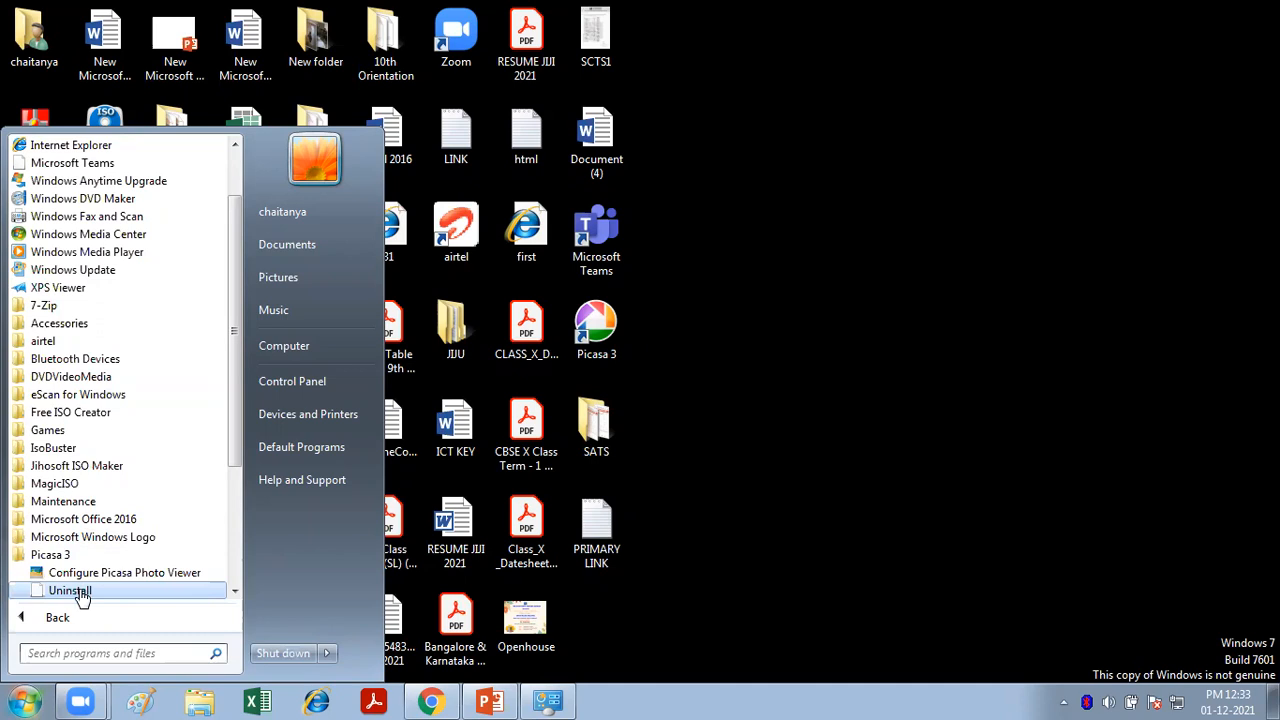
left_click(70, 591)
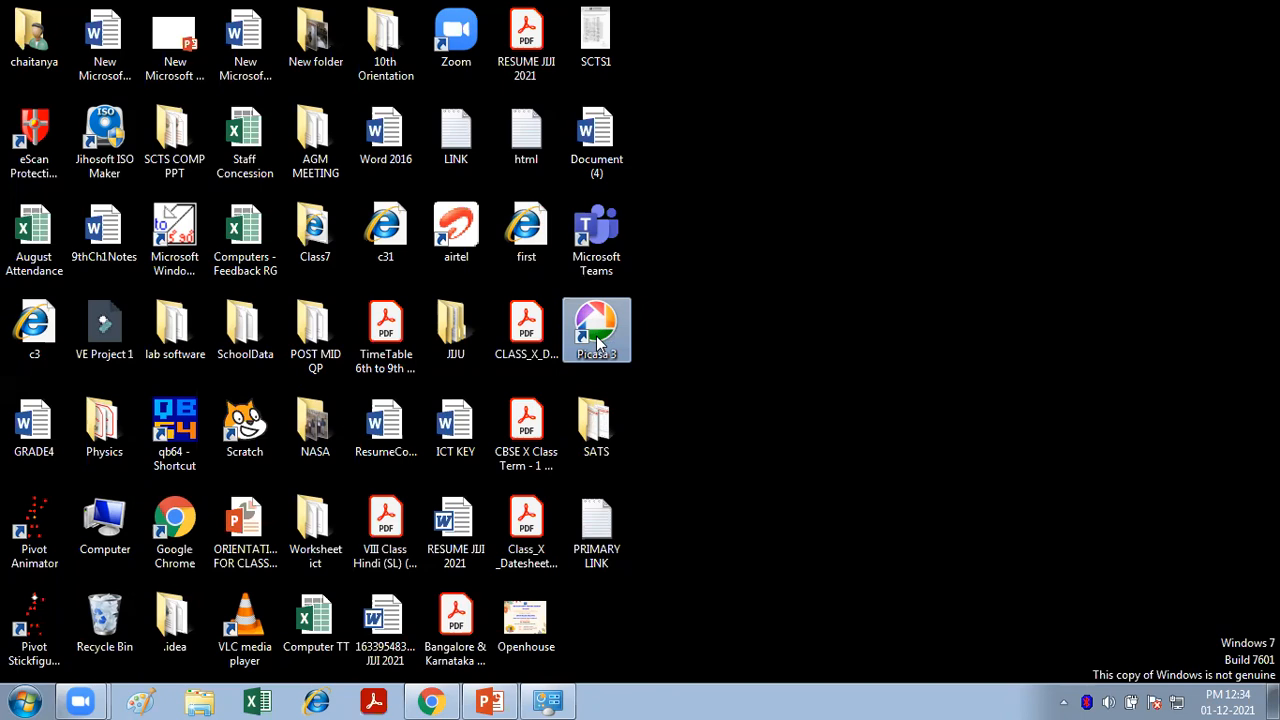
double_click(598, 343)
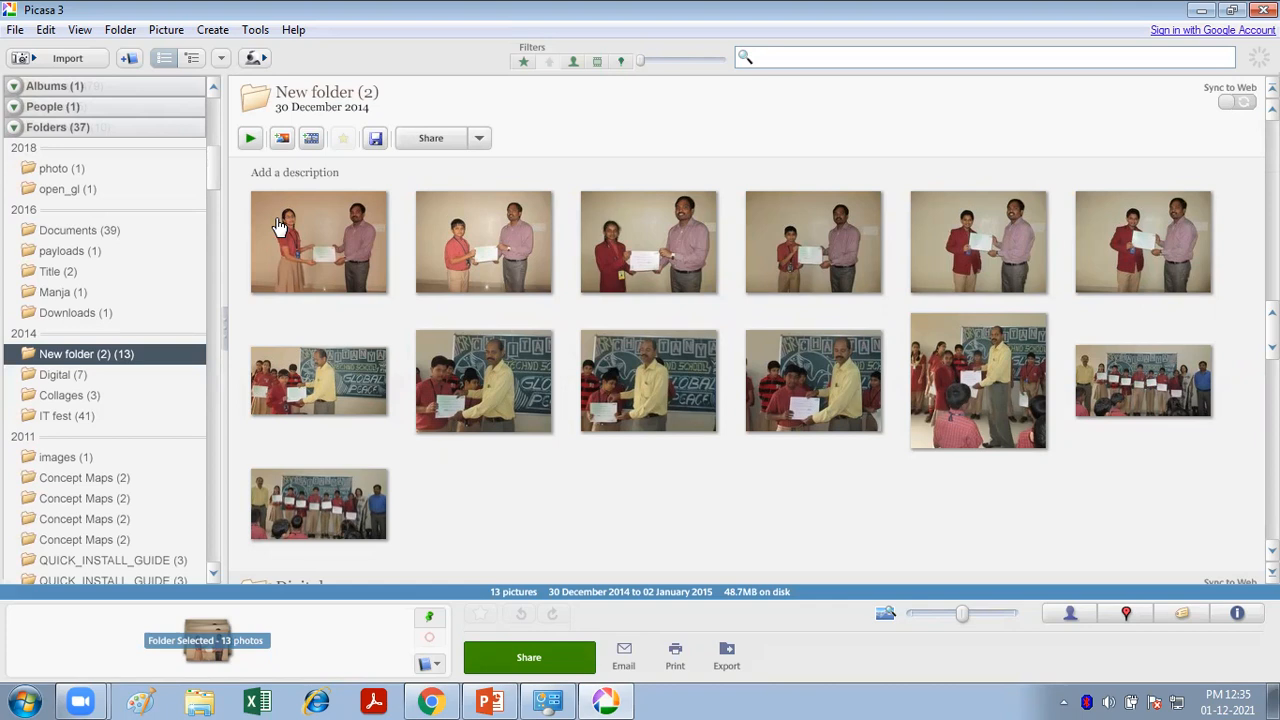
Add the picture "WhatsApp Image 2021-02-09 at 5.07.55 PM" from New folder on Local Disk (E:) to the photo library.
left_click(15, 30)
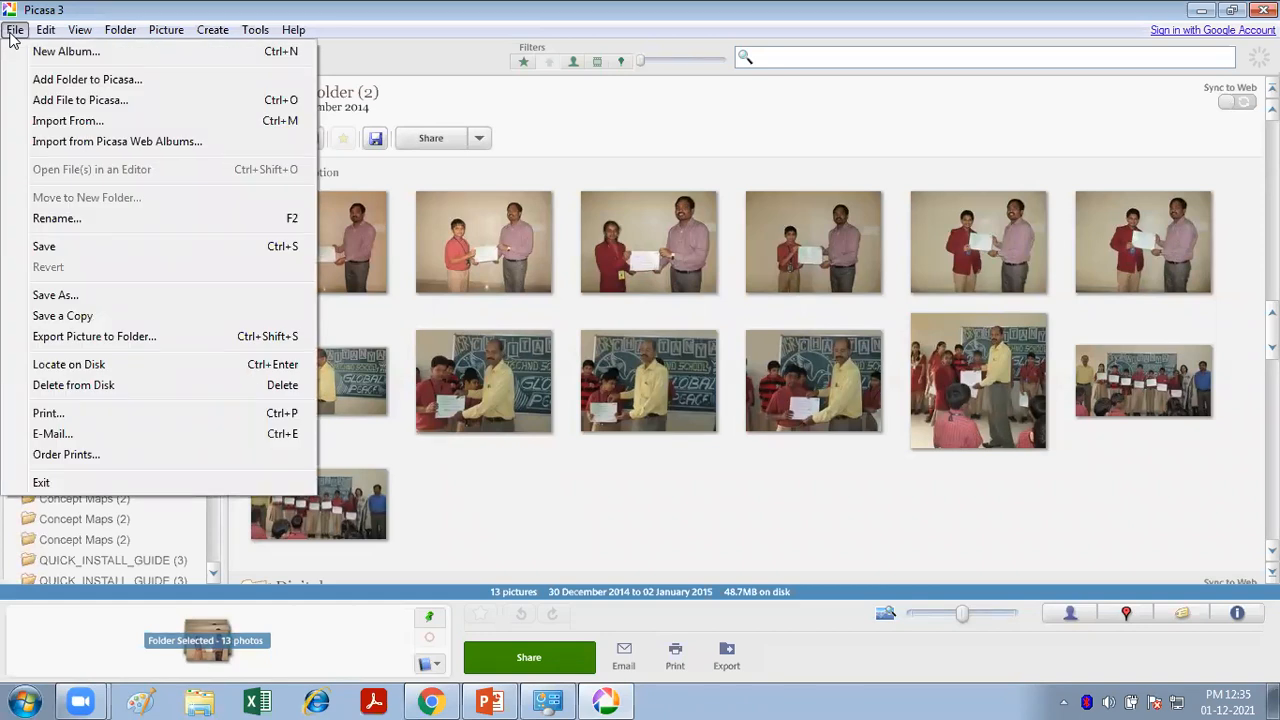
left_click(90, 101)
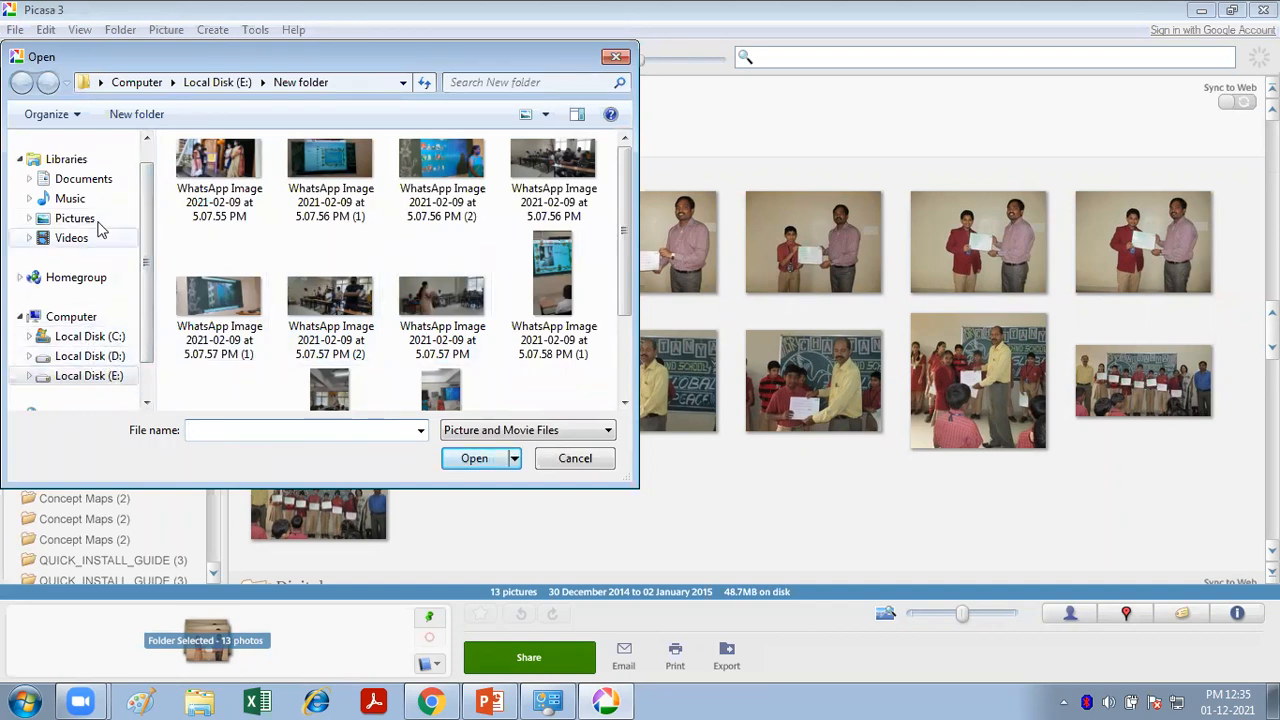
left_click(227, 172)
left_click(478, 460)
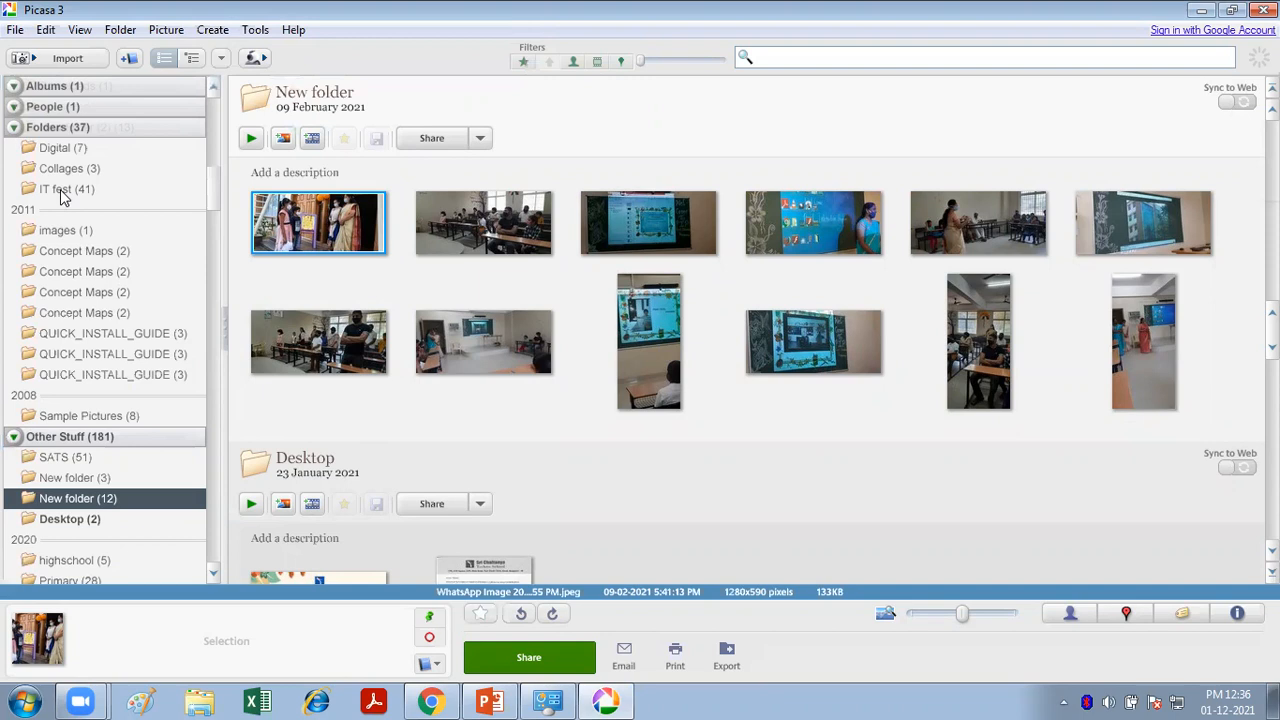
Add the Picasa Class folder to the photo library with the Scan Once option.
left_click(16, 30)
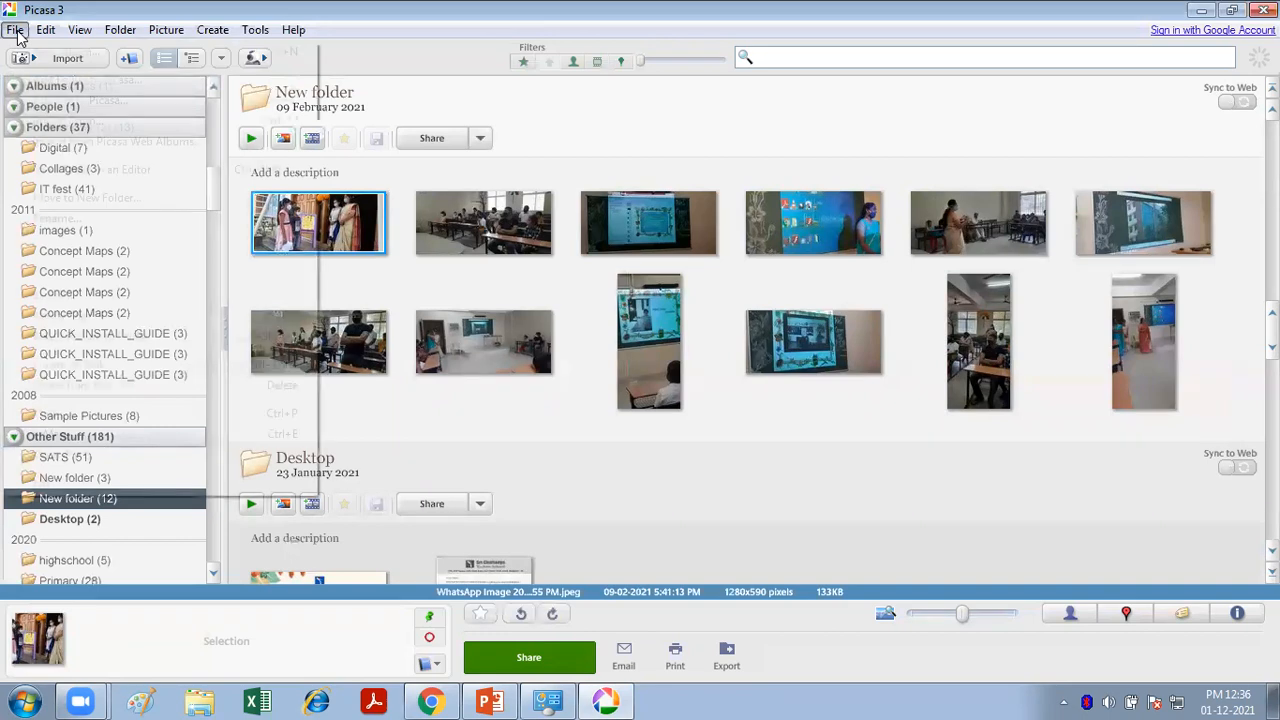
mouse_move(79, 30)
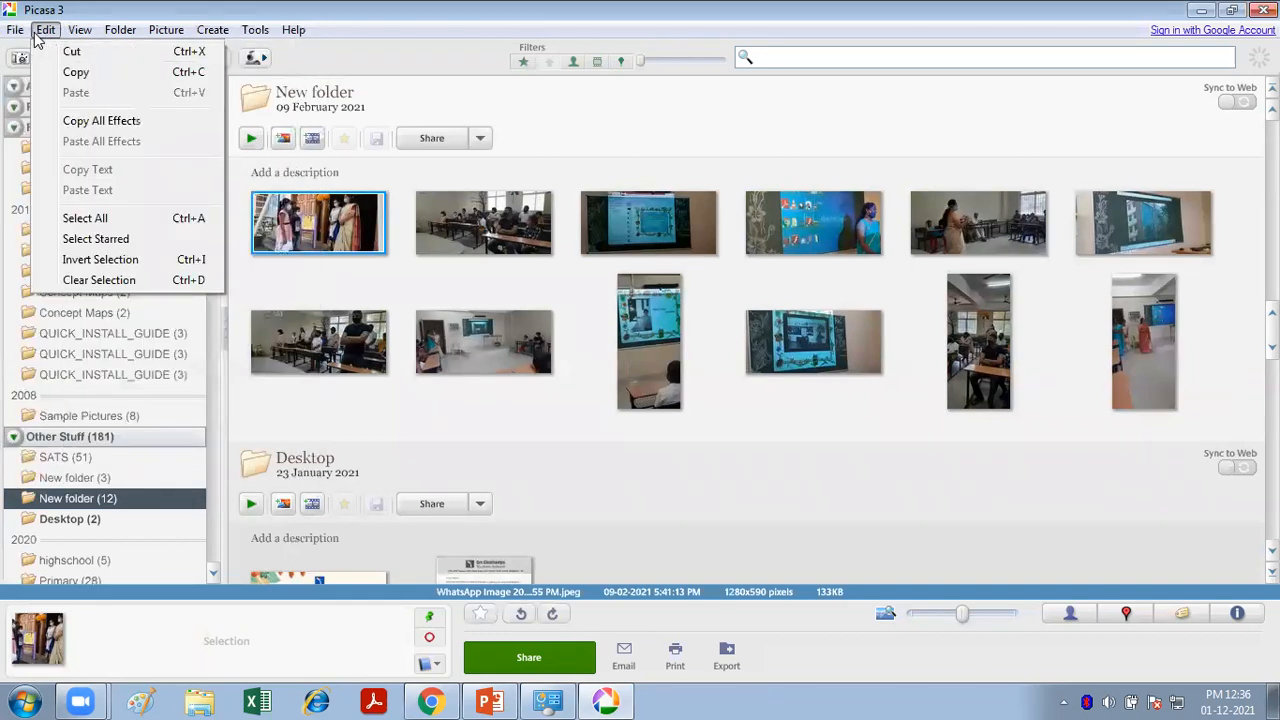
mouse_move(22, 32)
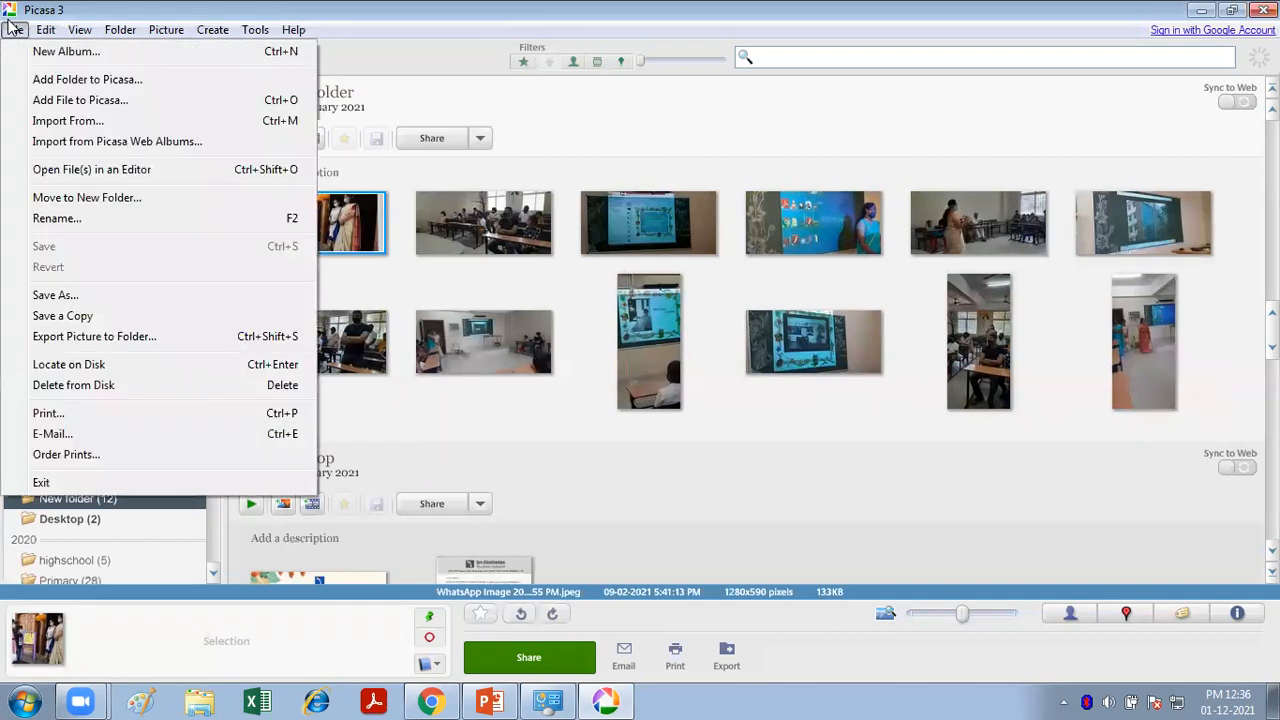
left_click(140, 85)
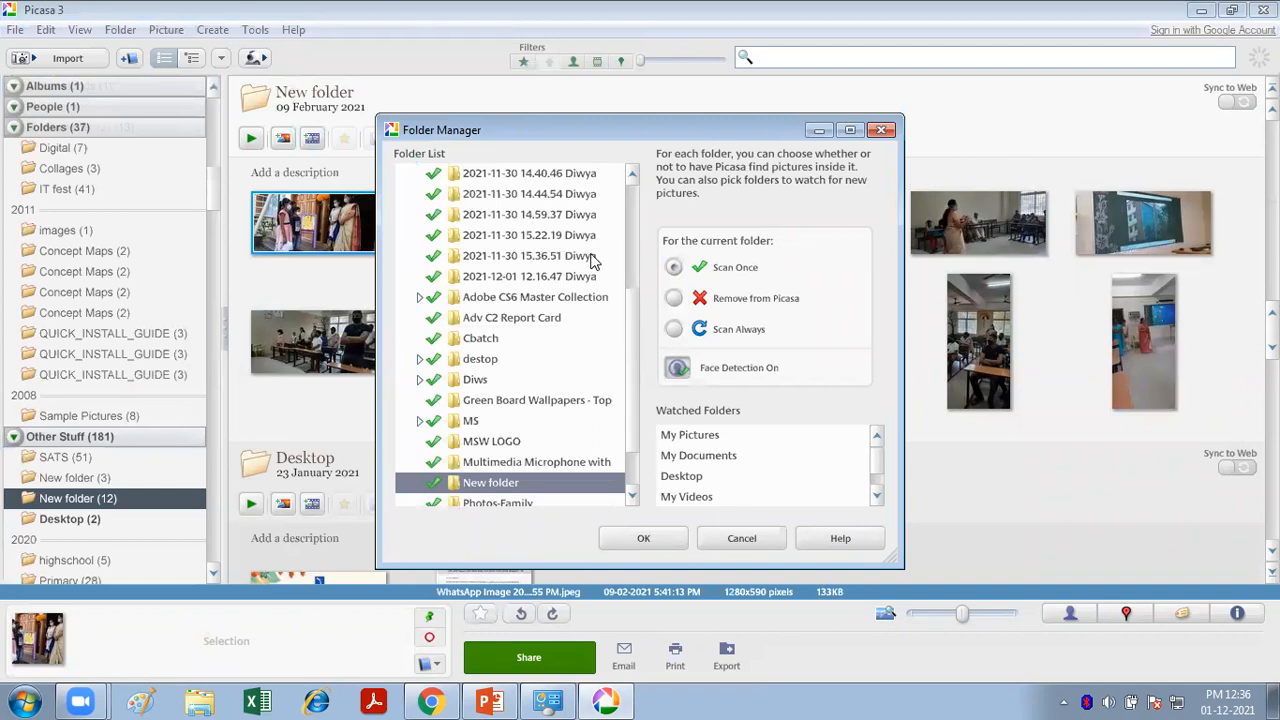
left_click(632, 496)
left_click(632, 496)
left_click(632, 496)
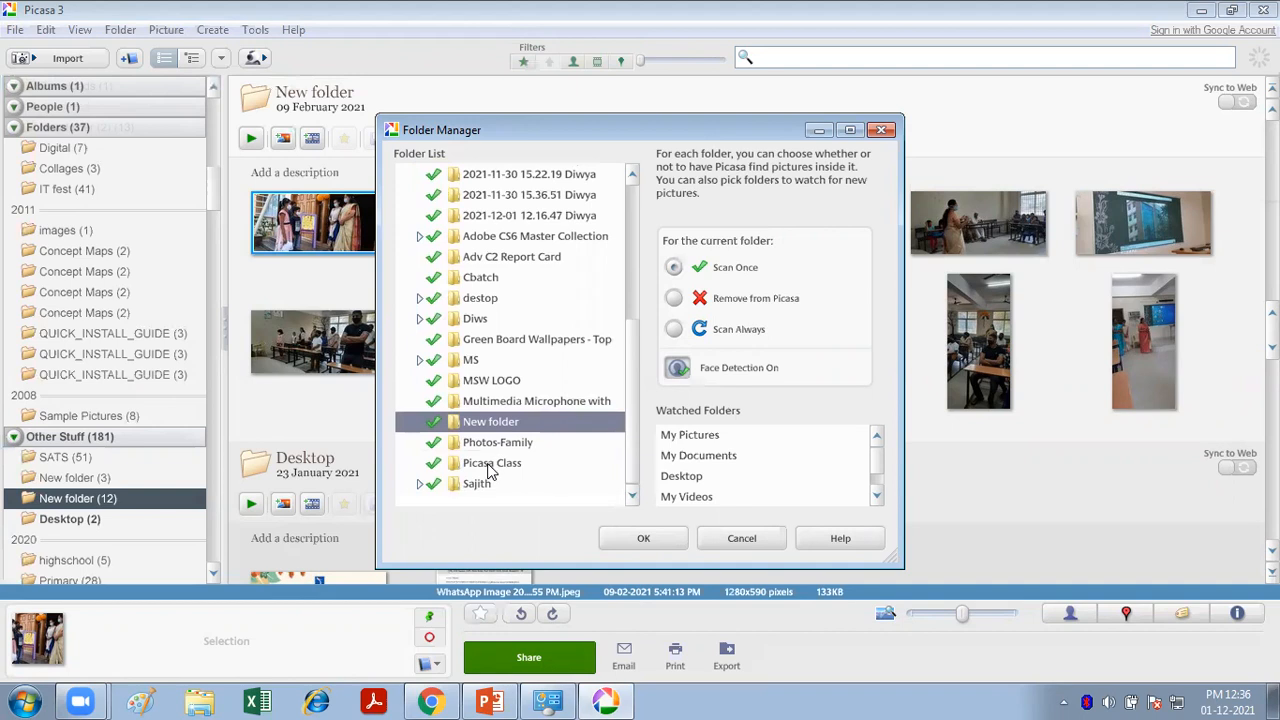
left_click(490, 463)
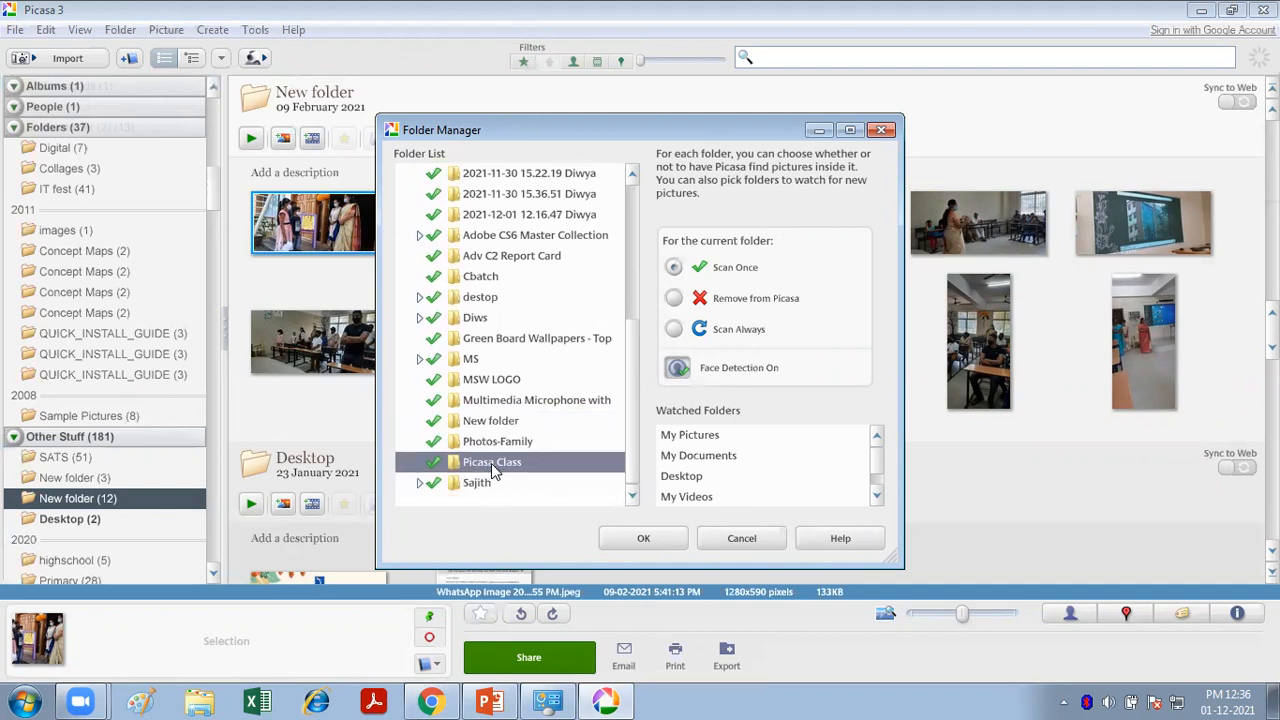
left_click(656, 542)
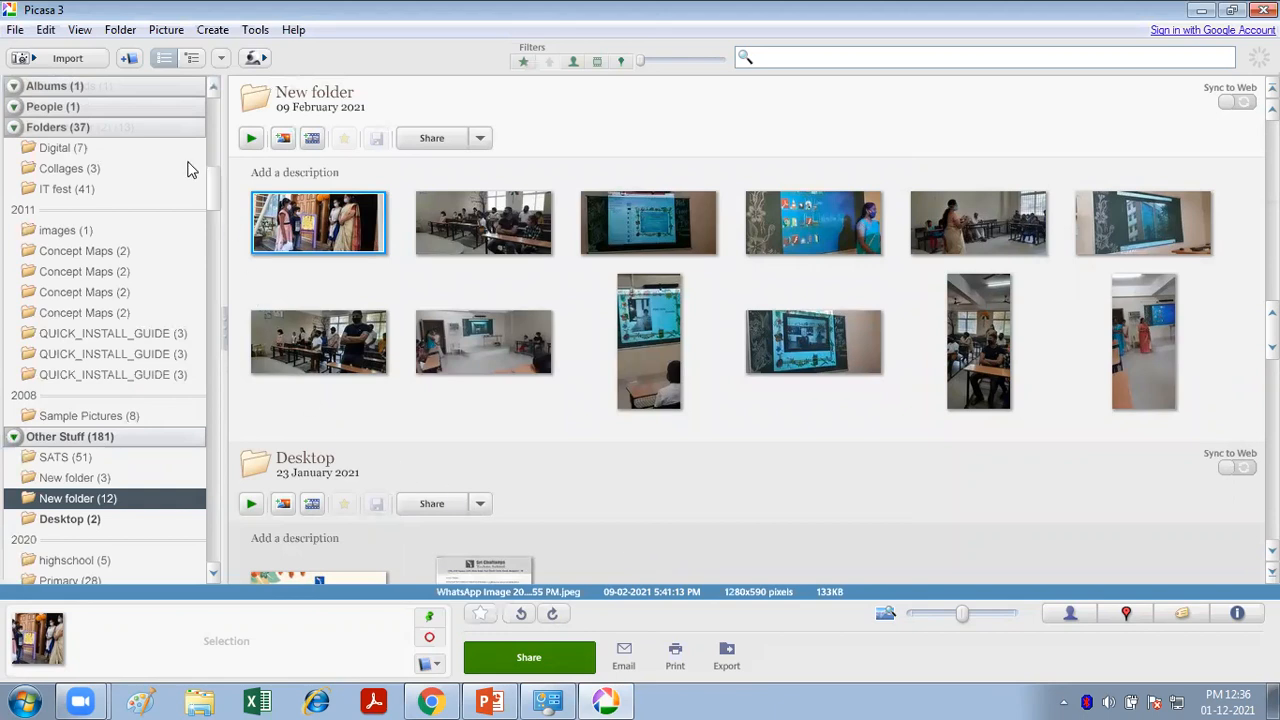
Locate the Picasa Class folder in the library and open its picture chota.jpg for editing.
scroll(210, 144, "down", 5)
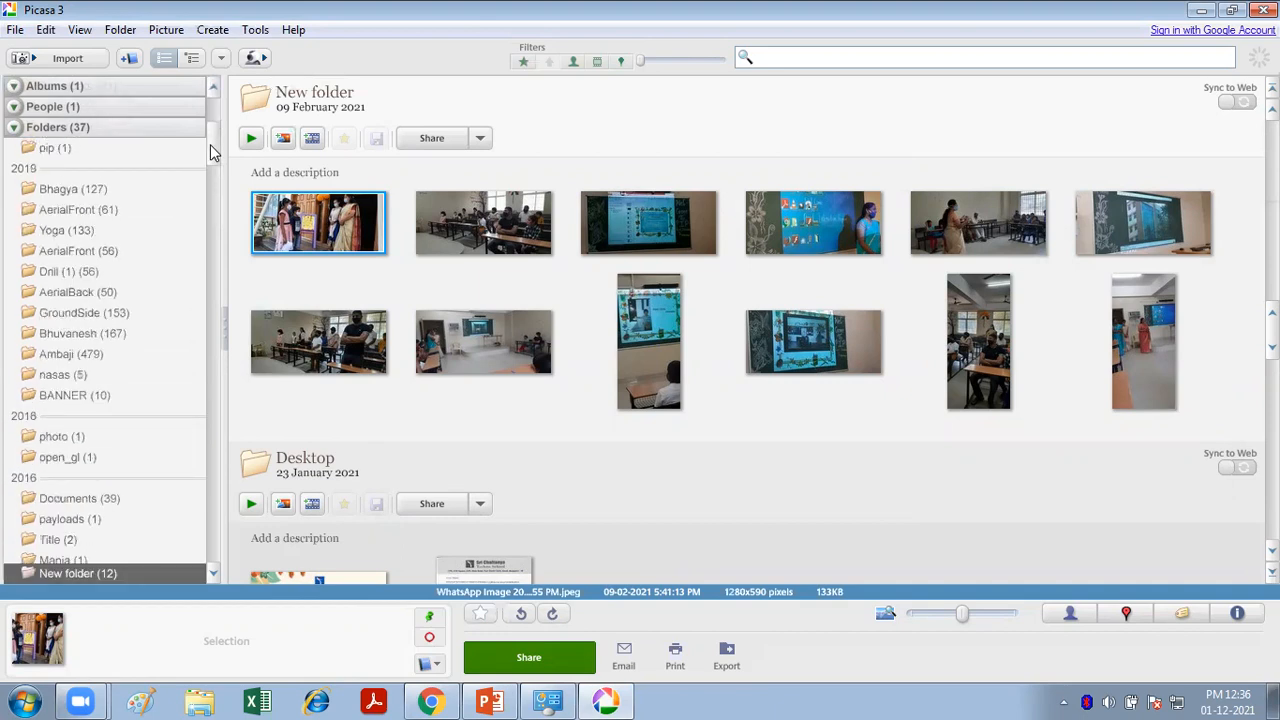
scroll(210, 118, "up", 5)
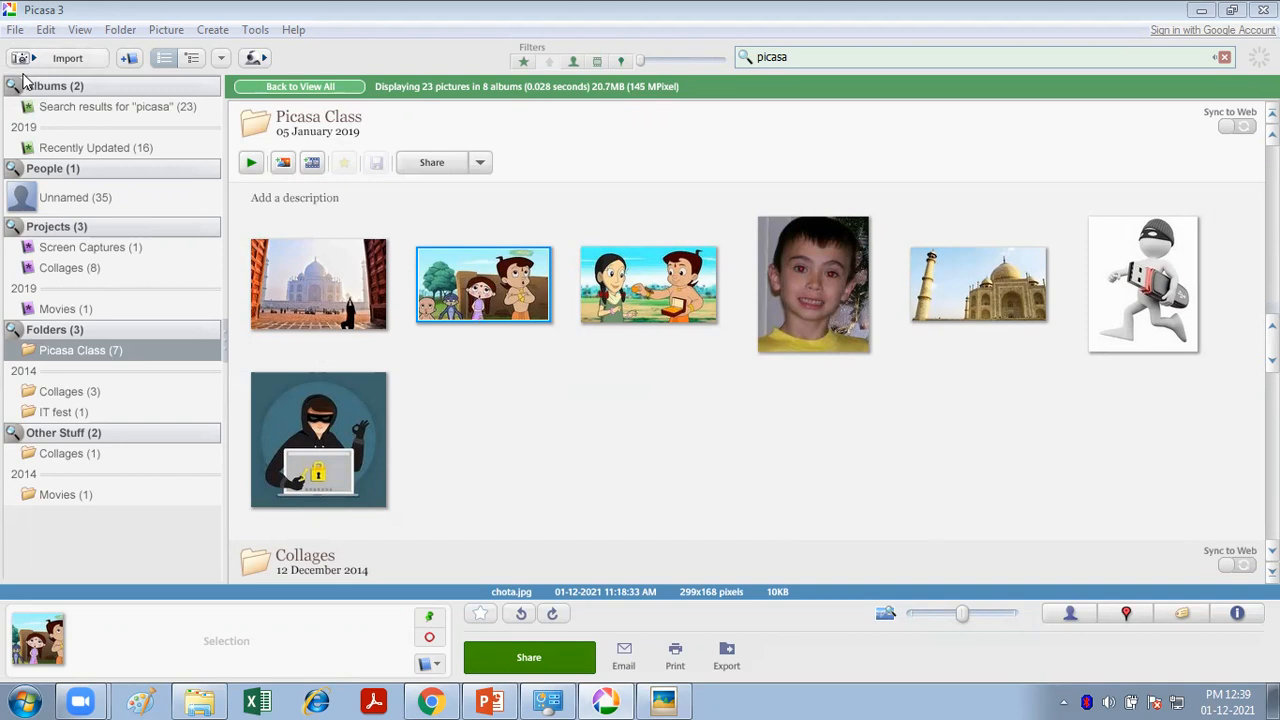
double_click(437, 291)
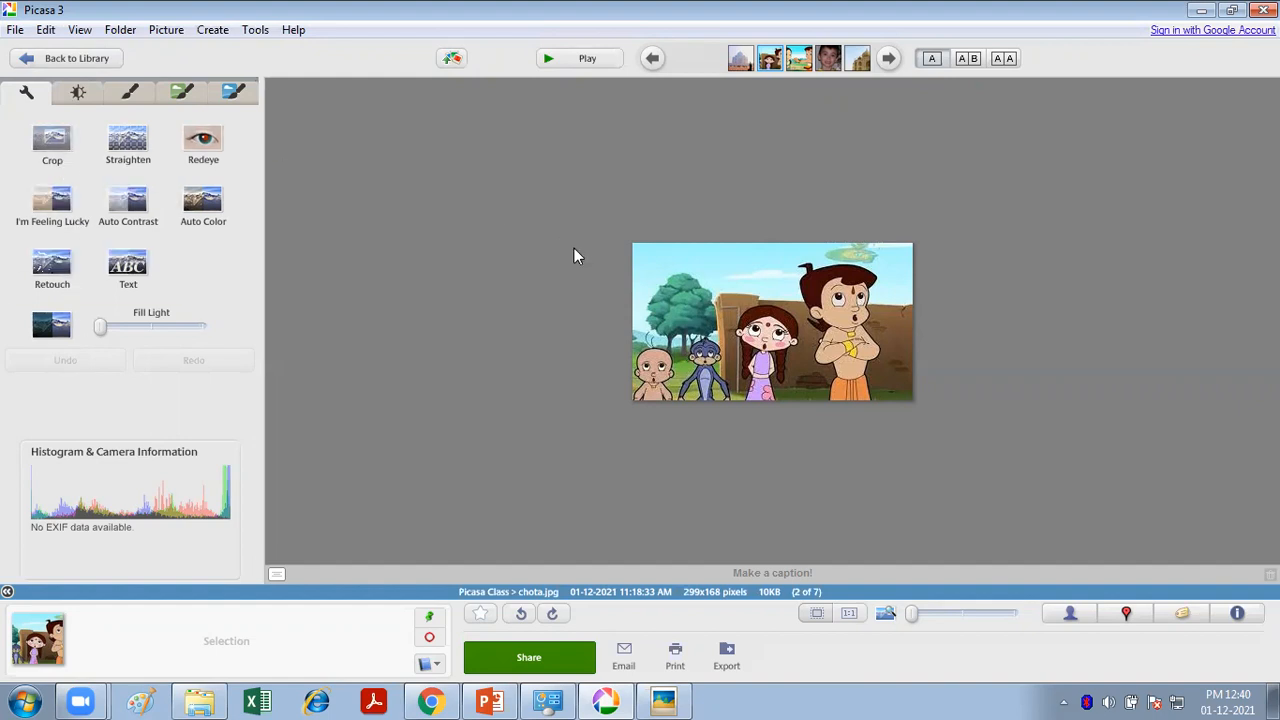
Crop chota.jpg to 197 x 152 around the girl and boy, starting from the third suggested crop, and preview it before applying.
left_click(42, 150)
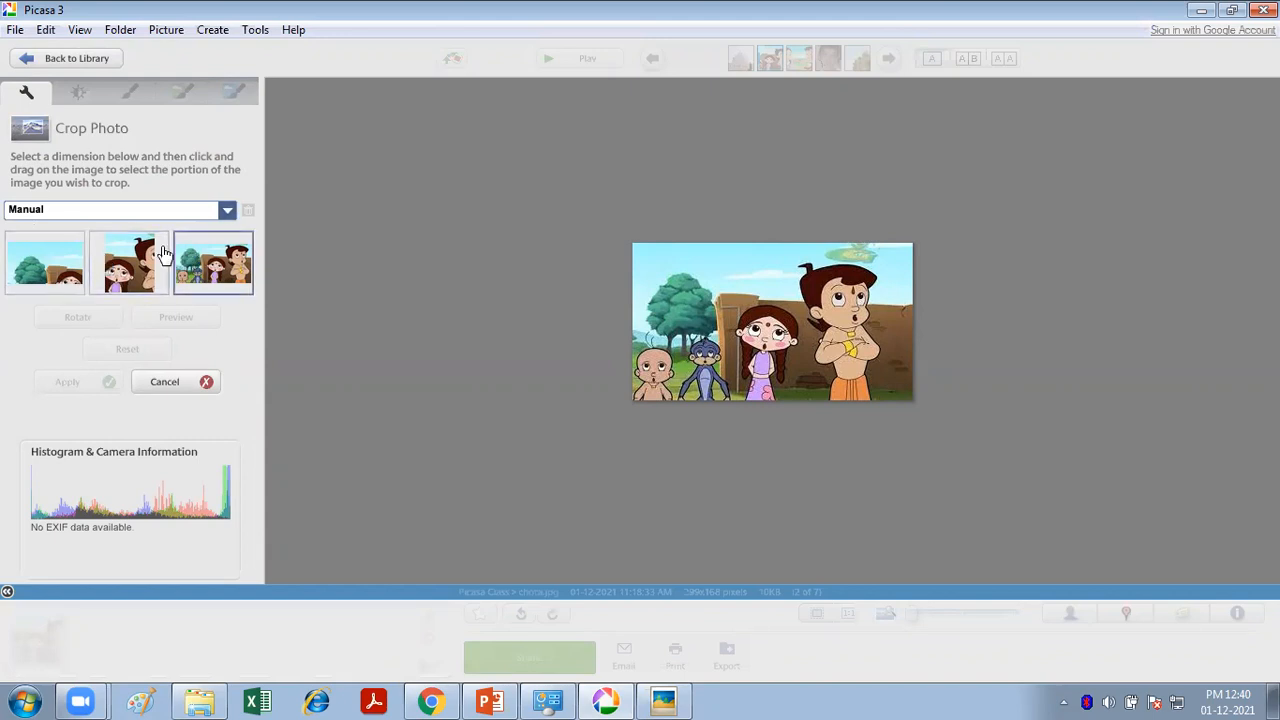
left_click(204, 270)
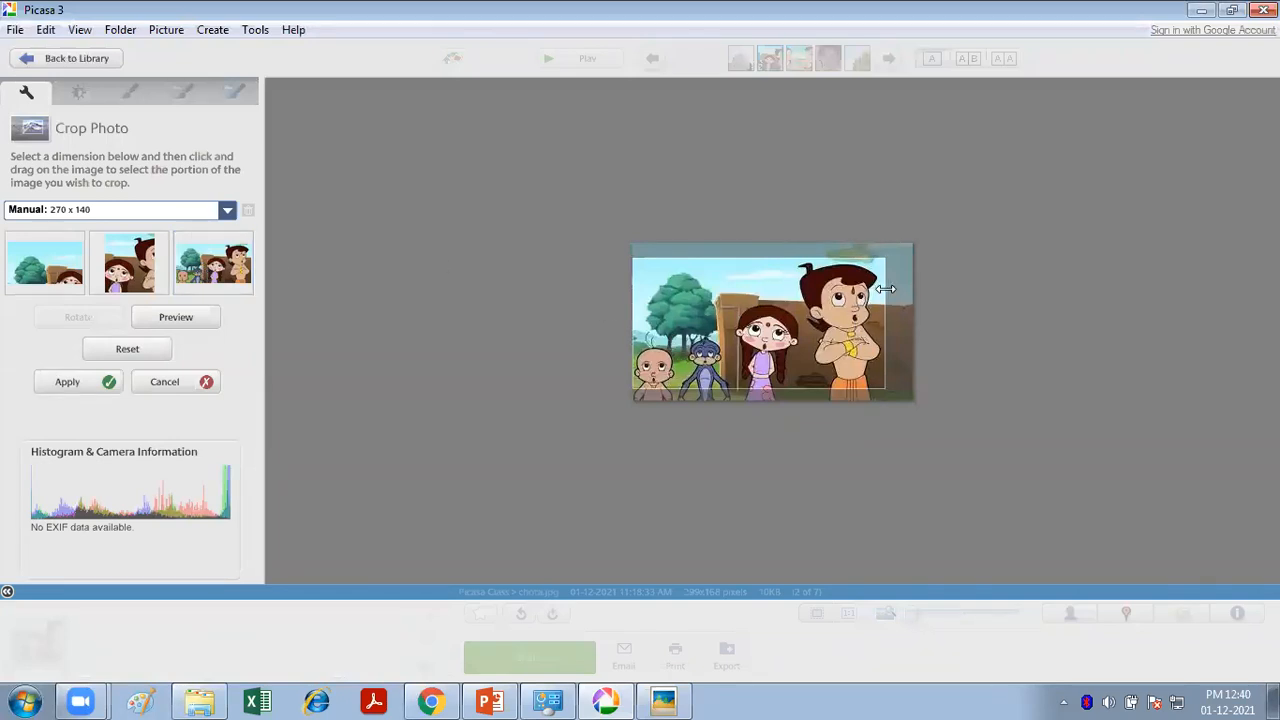
left_click_drag(886, 289, 916, 305)
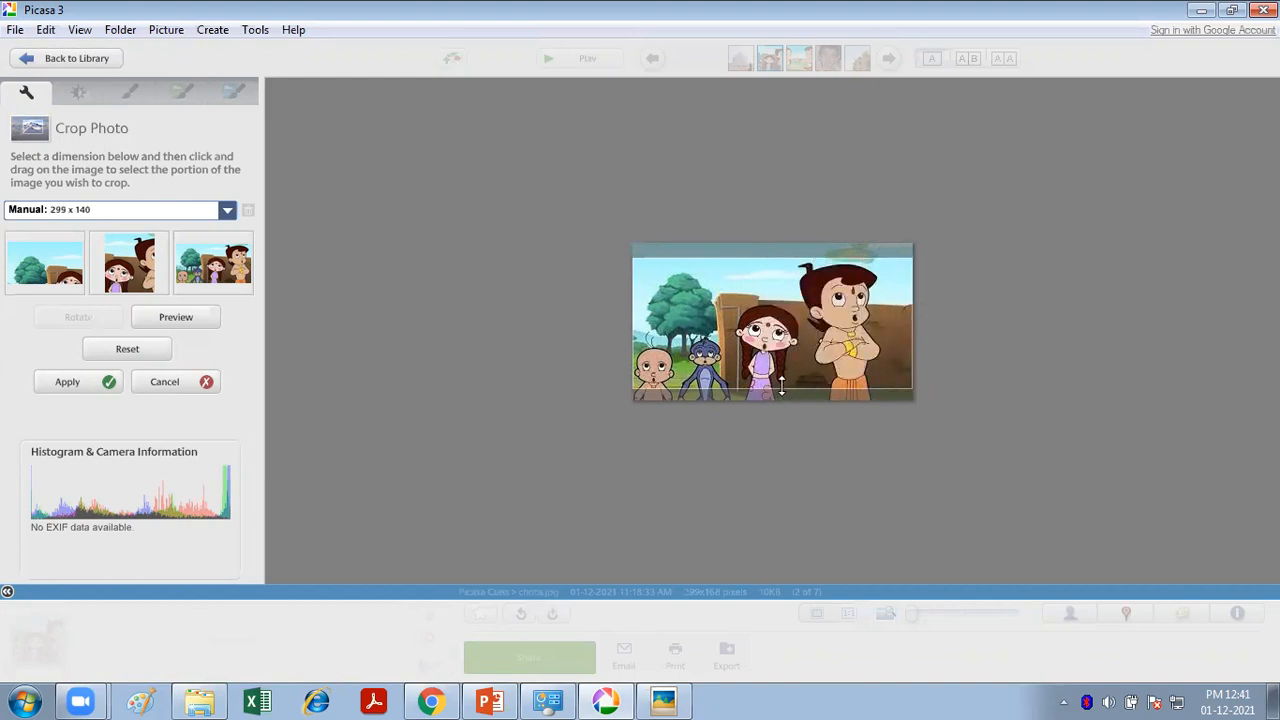
left_click_drag(782, 391, 726, 404)
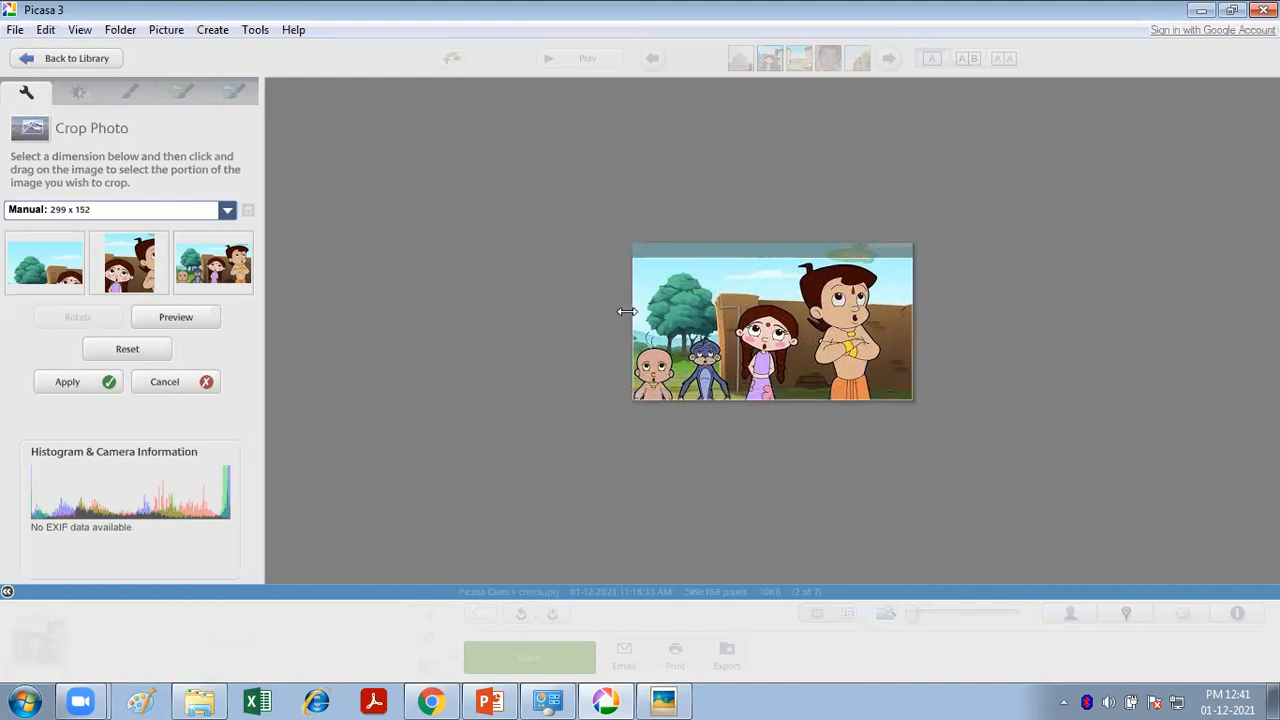
left_click_drag(633, 284, 728, 291)
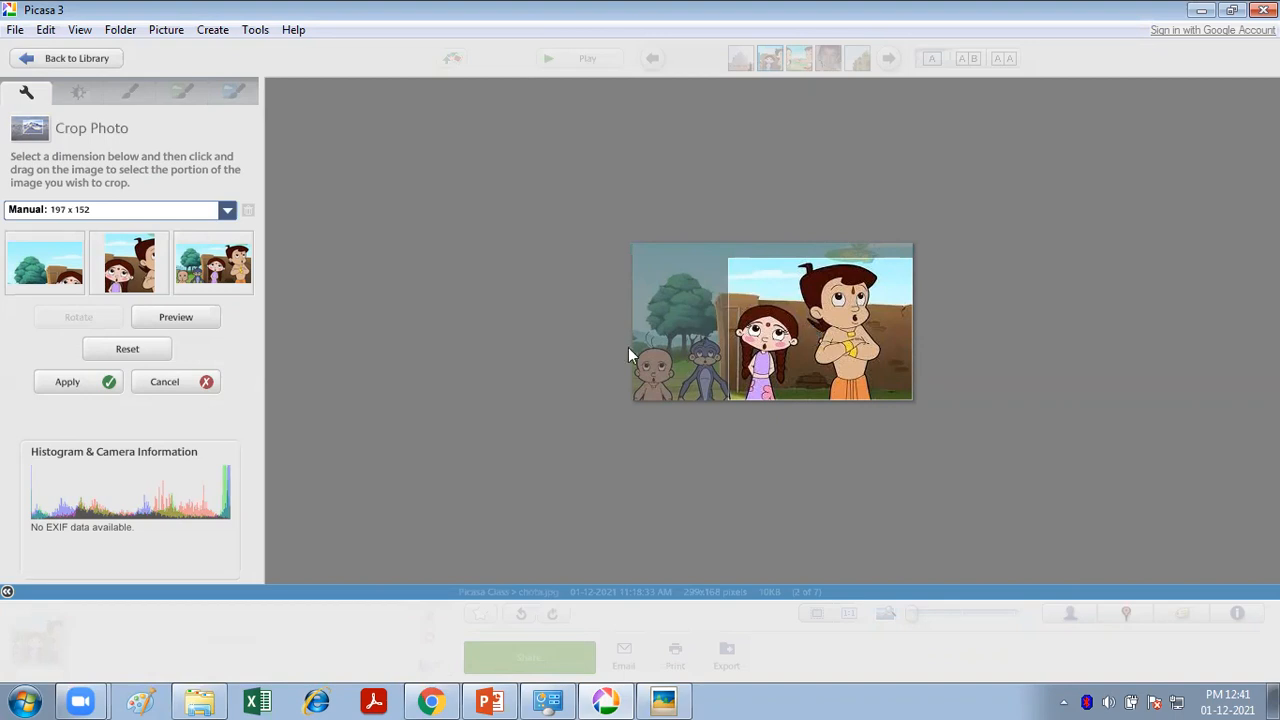
left_click(190, 320)
left_click(180, 318)
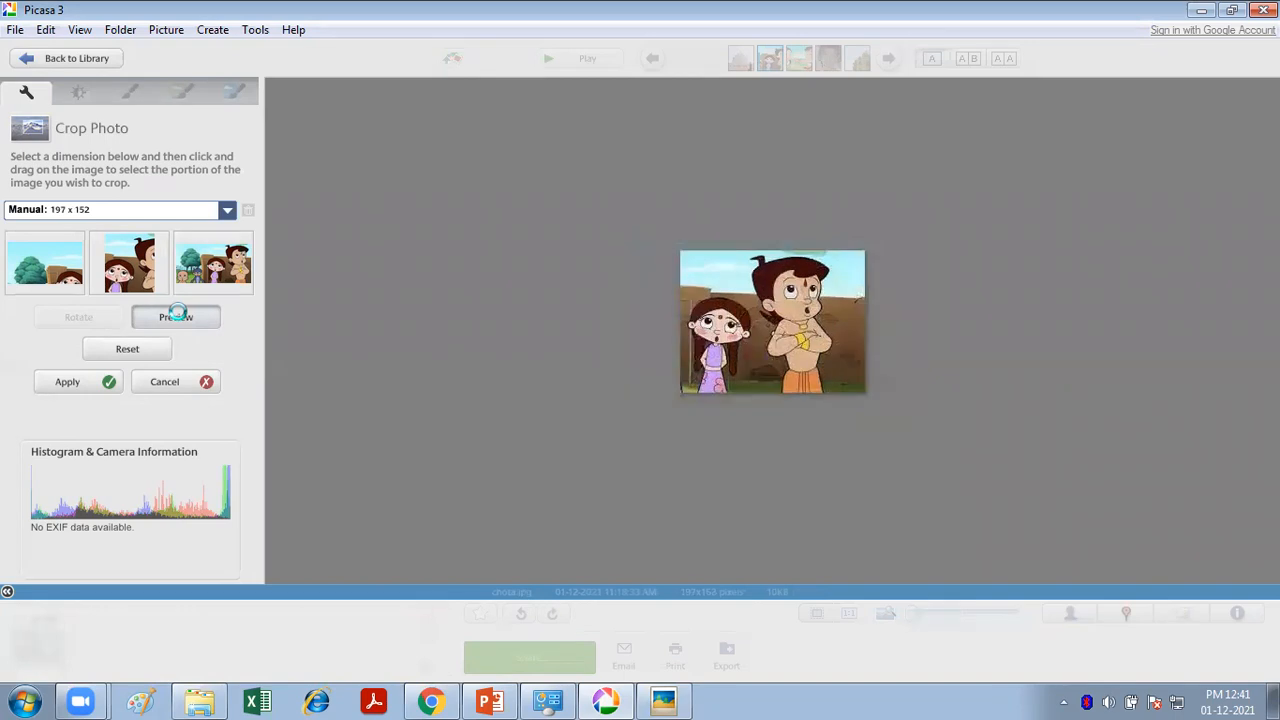
left_click(64, 387)
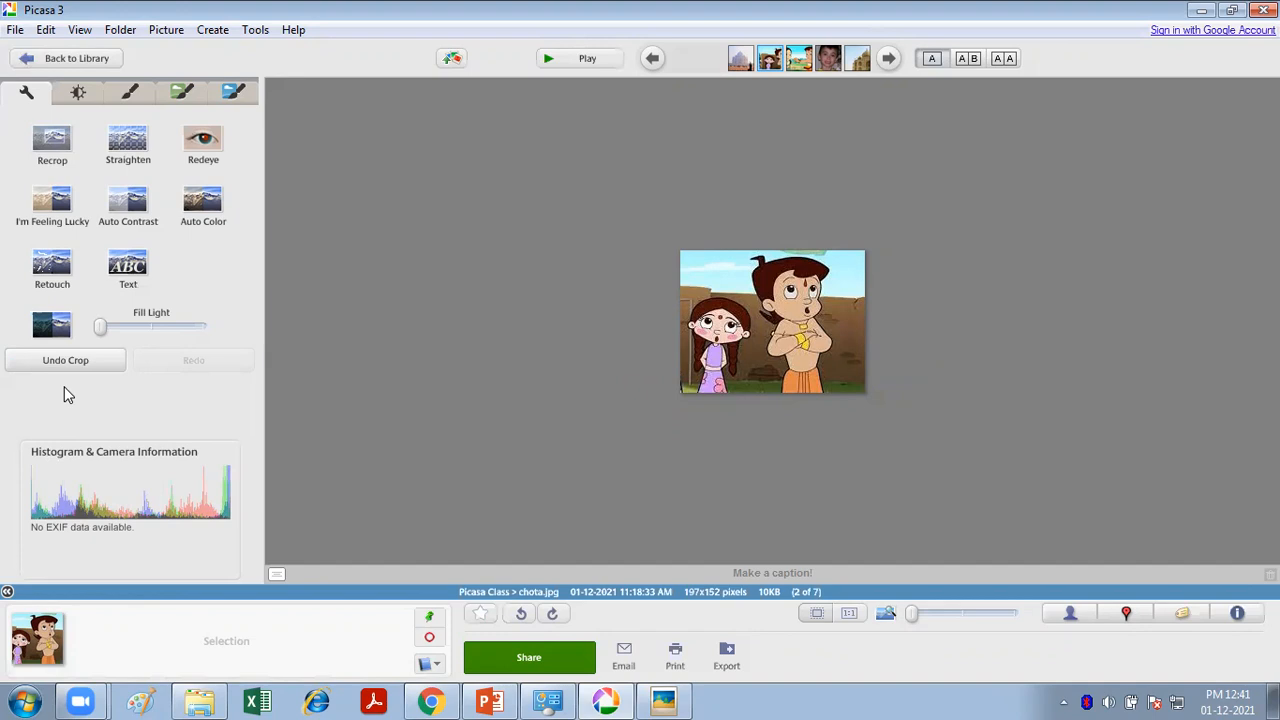
Undo the crop on chota.jpg, leaving the save options unused.
left_click(14, 31)
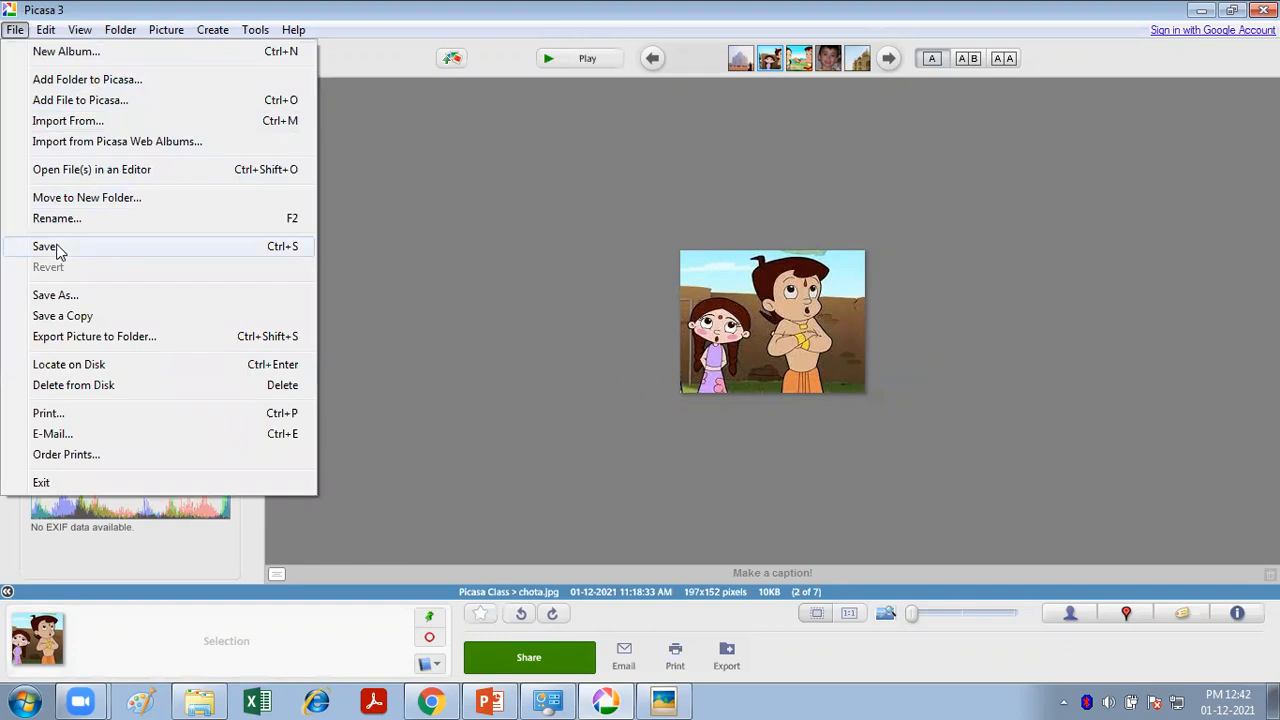
left_click(478, 292)
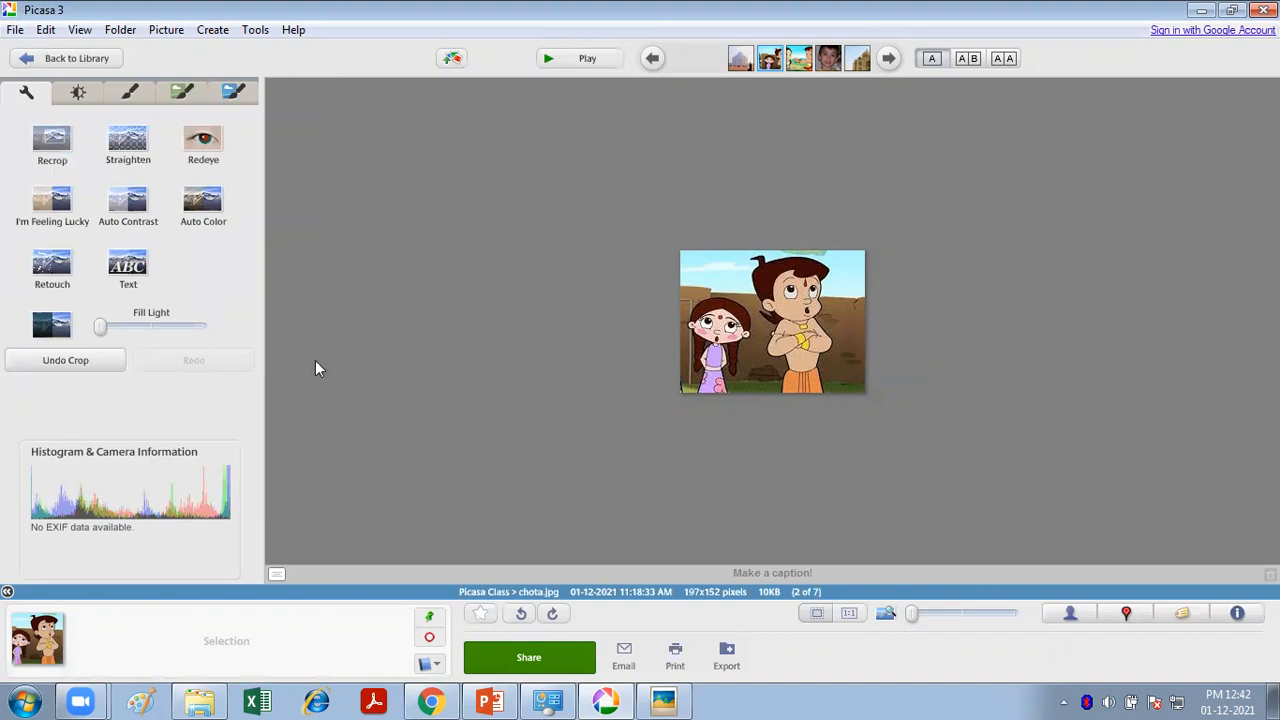
left_click(80, 362)
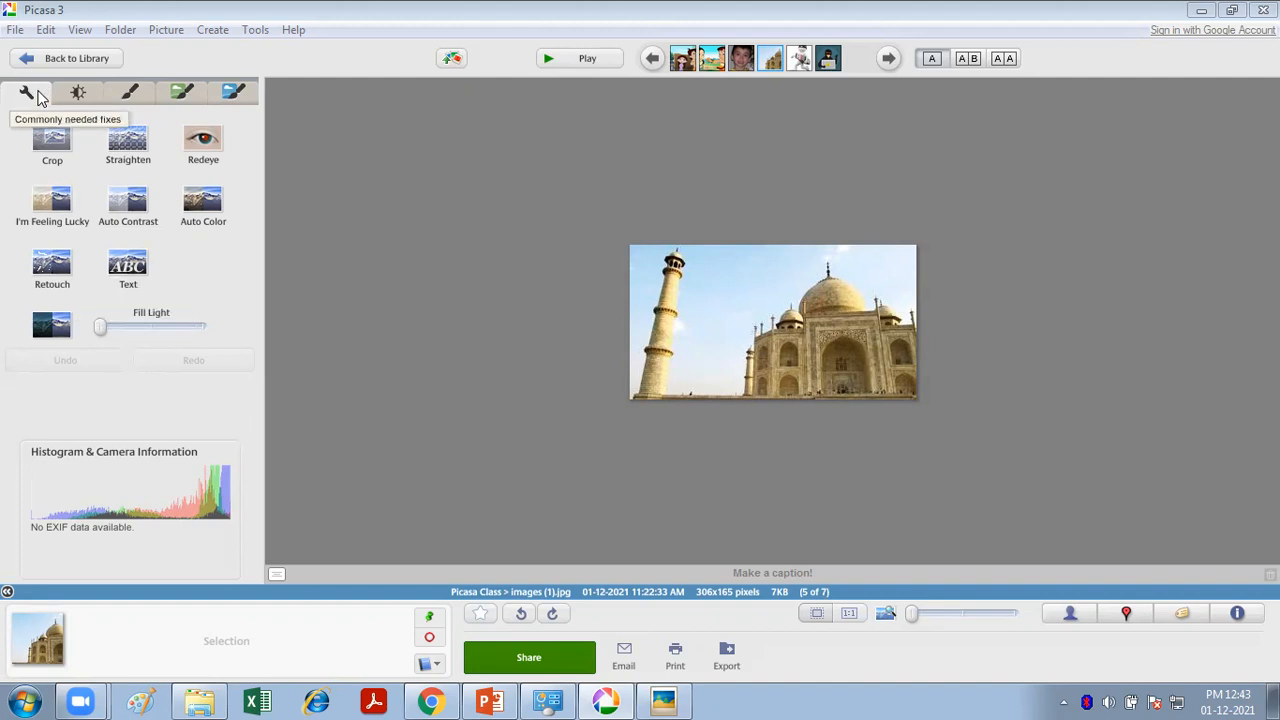
right_click(784, 326)
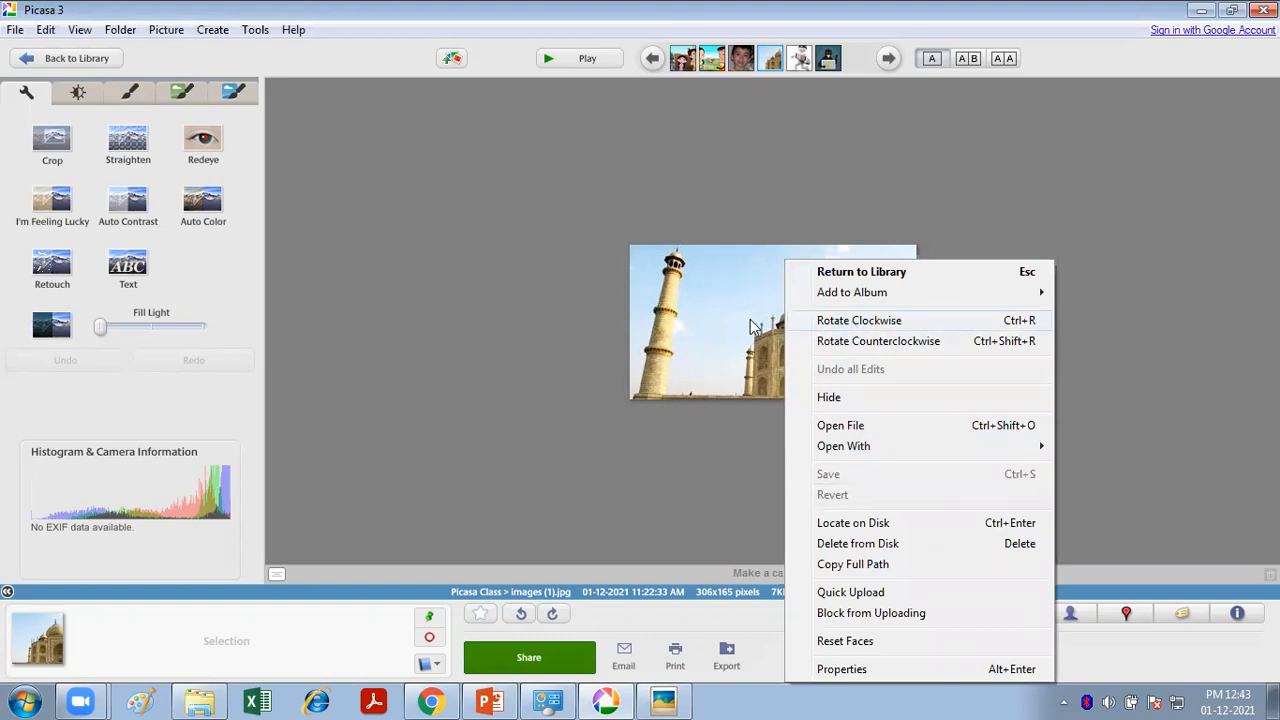
double_click(716, 310)
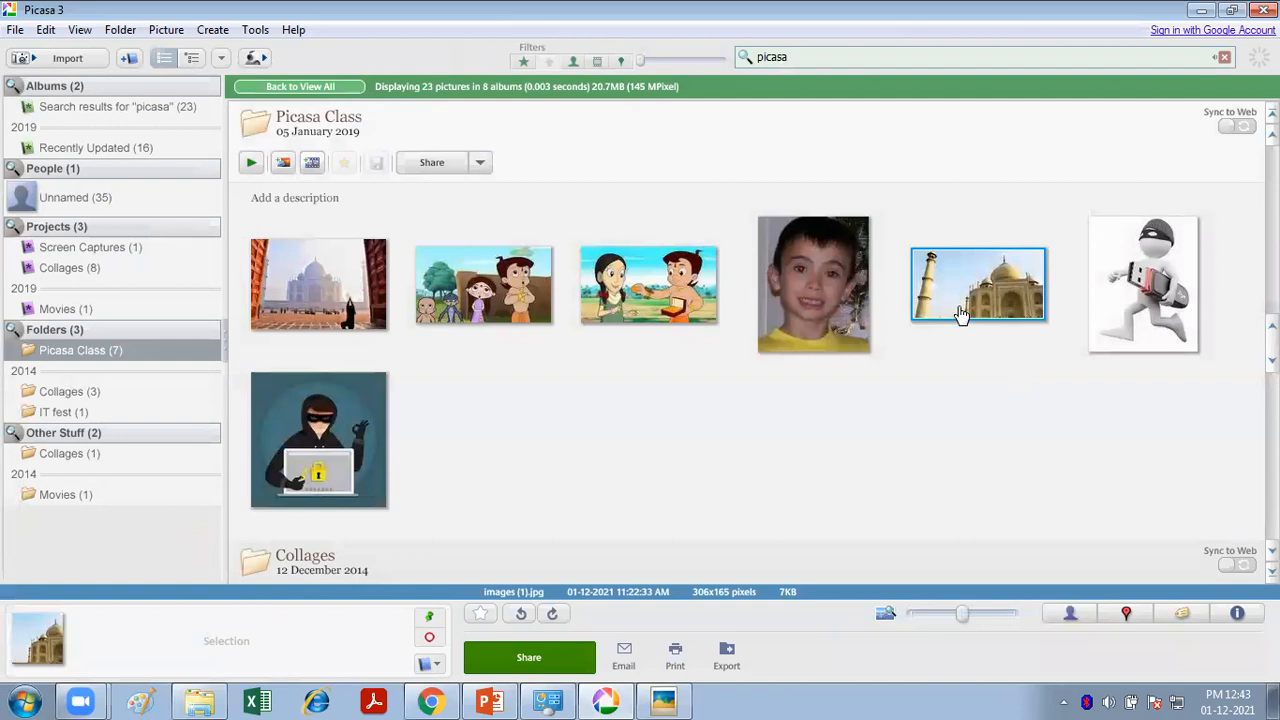
right_click(960, 314)
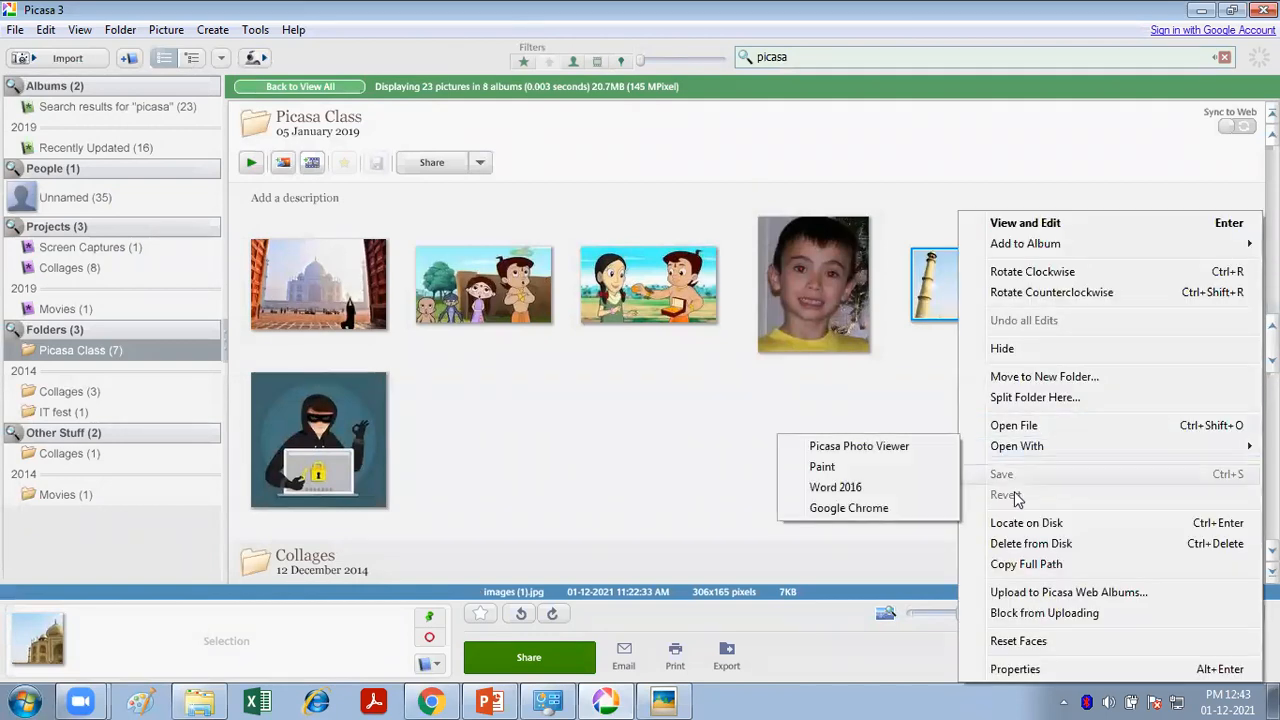
left_click(945, 276)
double_click(945, 276)
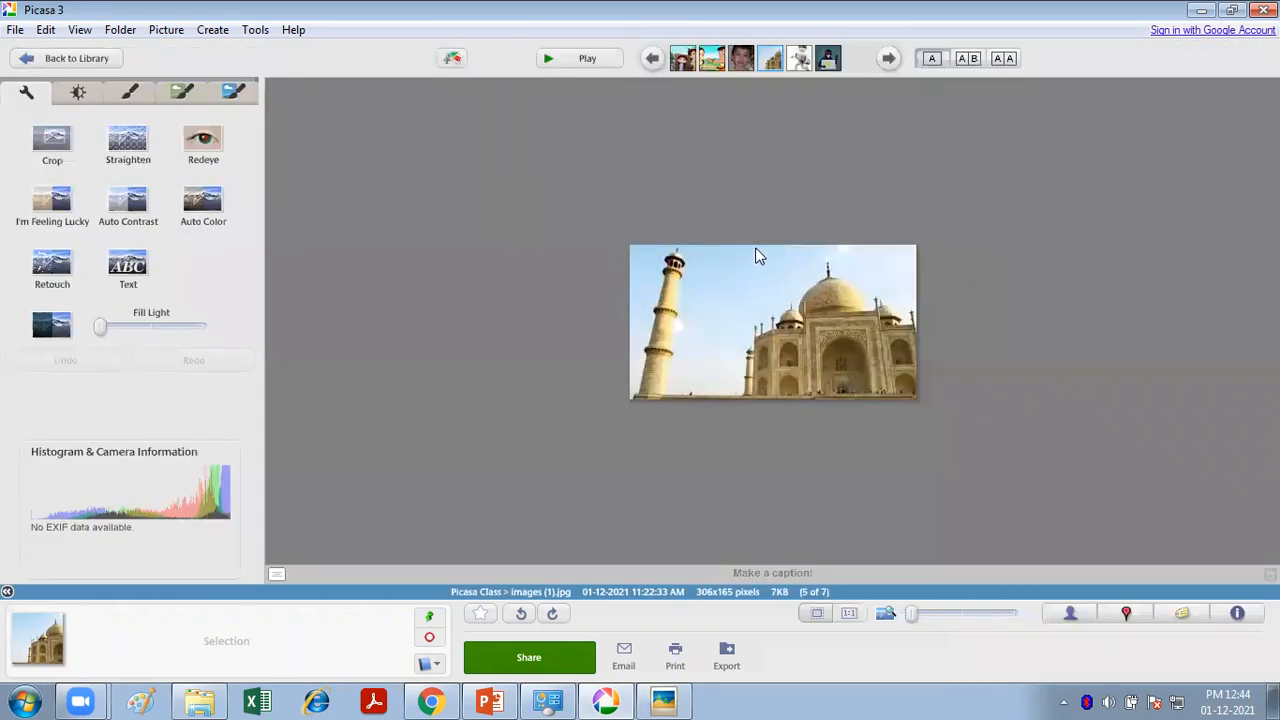
Straighten images (1).jpg by tilting it very slightly against the guide grid, and apply the correction.
left_click(122, 152)
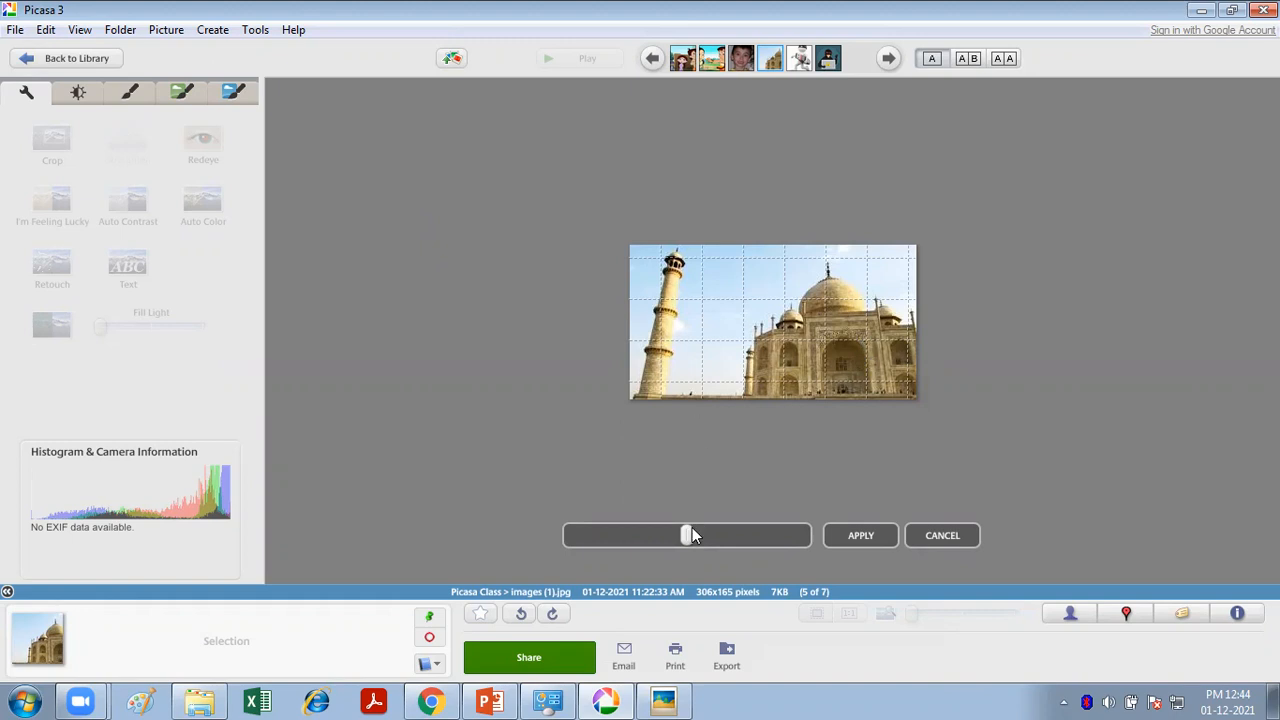
mouse_move(685, 536)
left_mouse_down()
mouse_move(664, 533)
mouse_move(722, 534)
mouse_move(660, 535)
mouse_move(736, 535)
mouse_move(658, 537)
mouse_move(684, 537)
left_mouse_up()
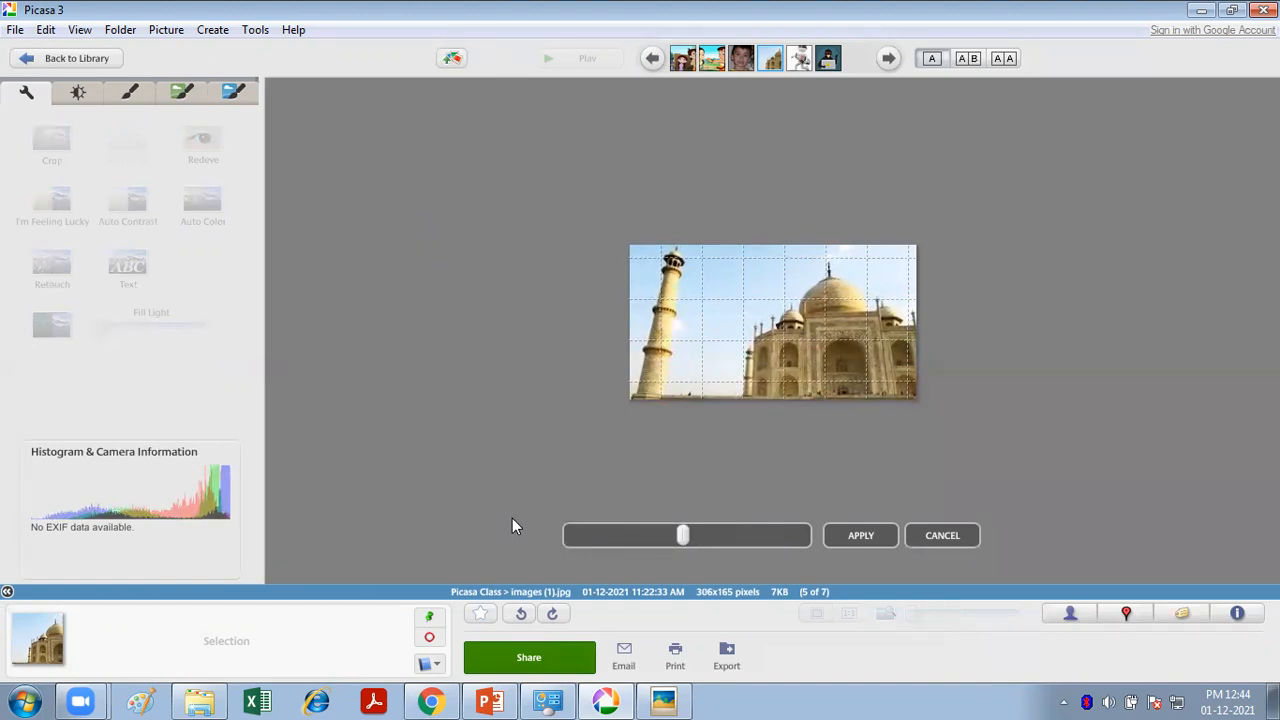
left_click(878, 539)
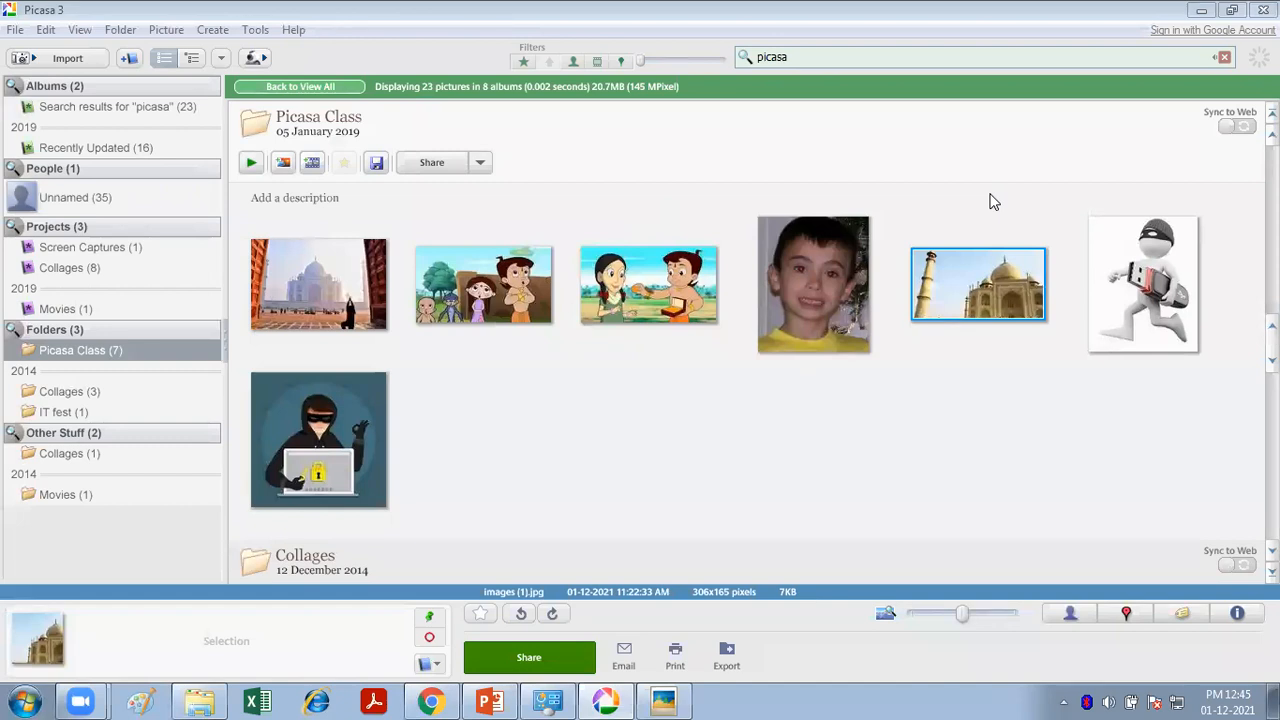
Open red.jpg from the Picasa Class folder, correct both of the boy's eyes with Redeye Repair, and apply it after a preview.
left_click(810, 290)
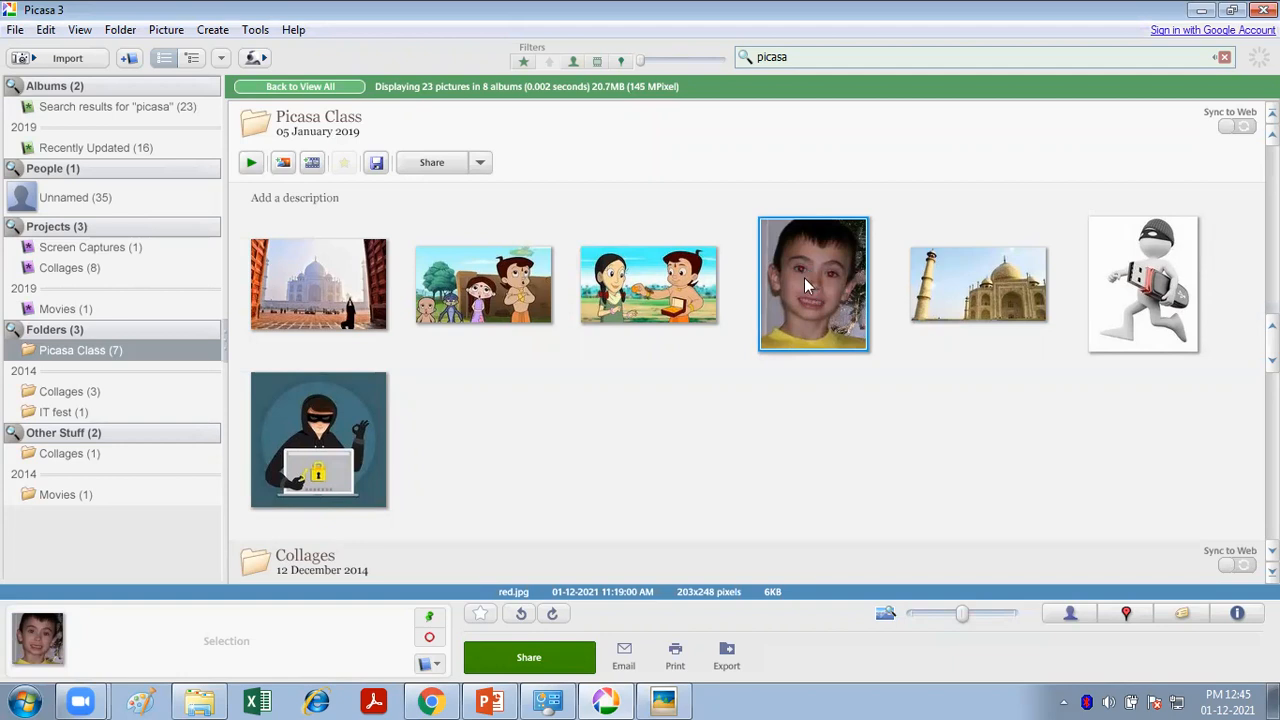
double_click(804, 283)
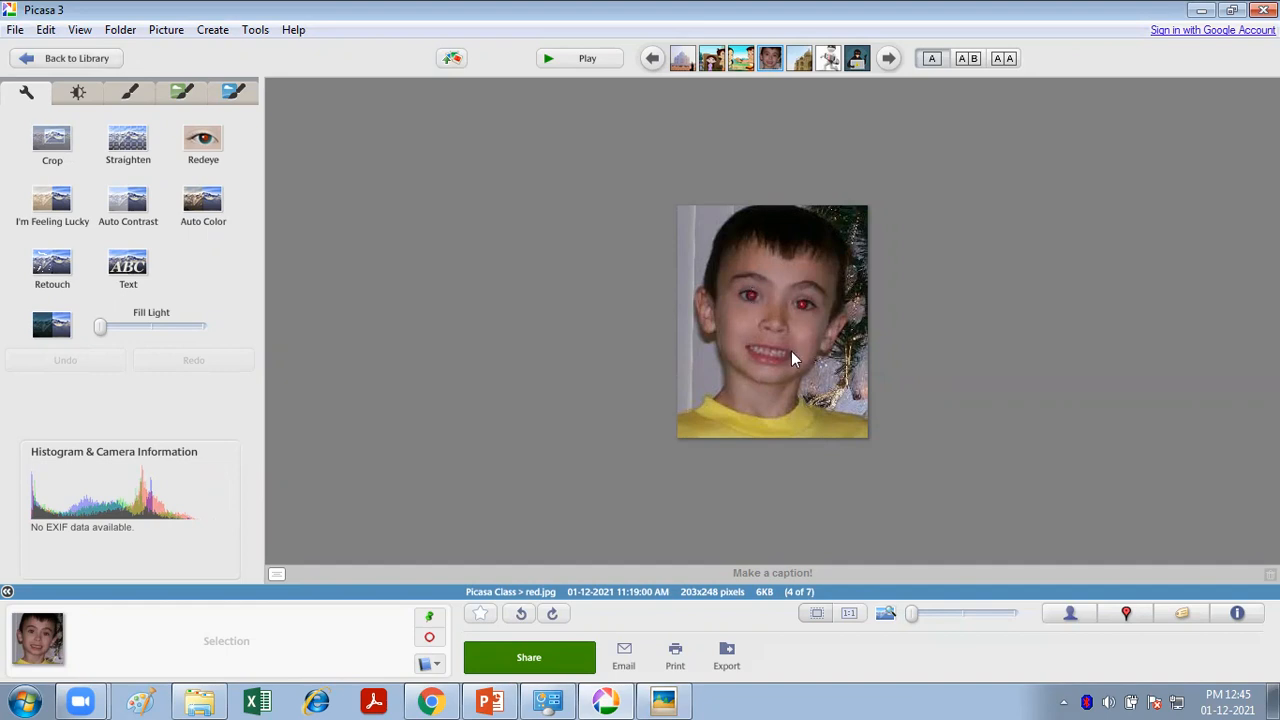
left_click(210, 135)
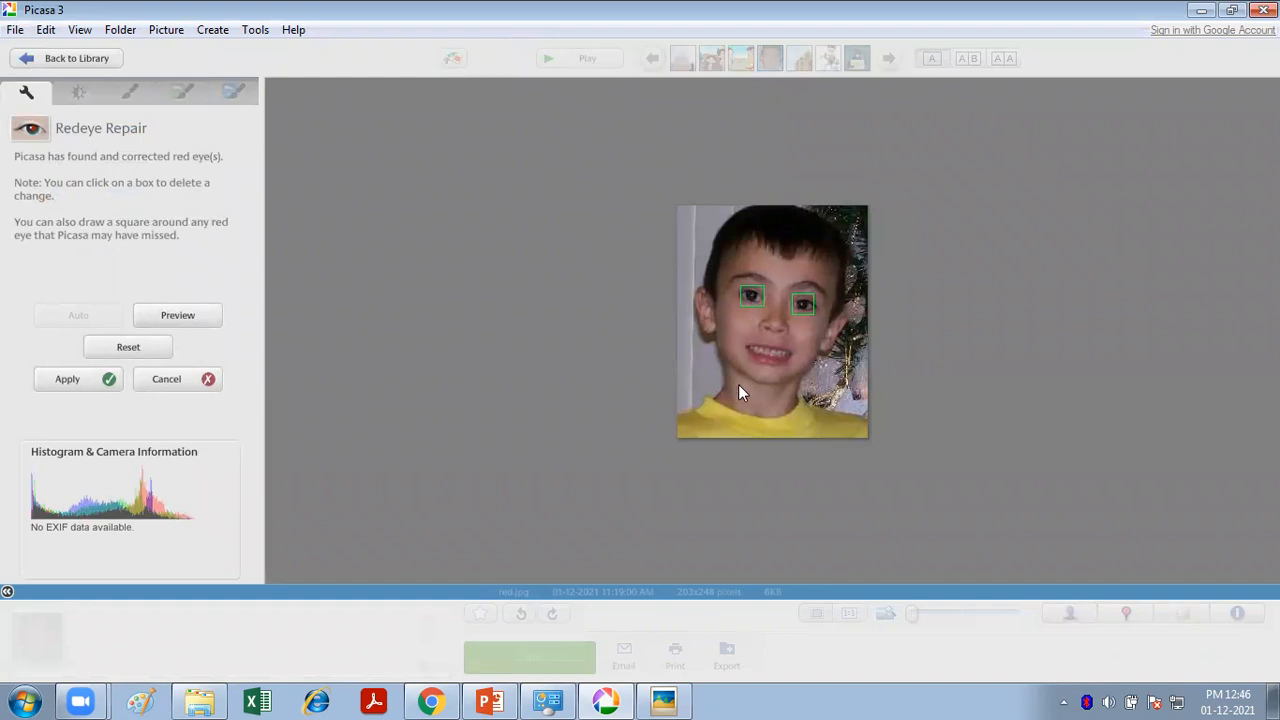
left_click(176, 321)
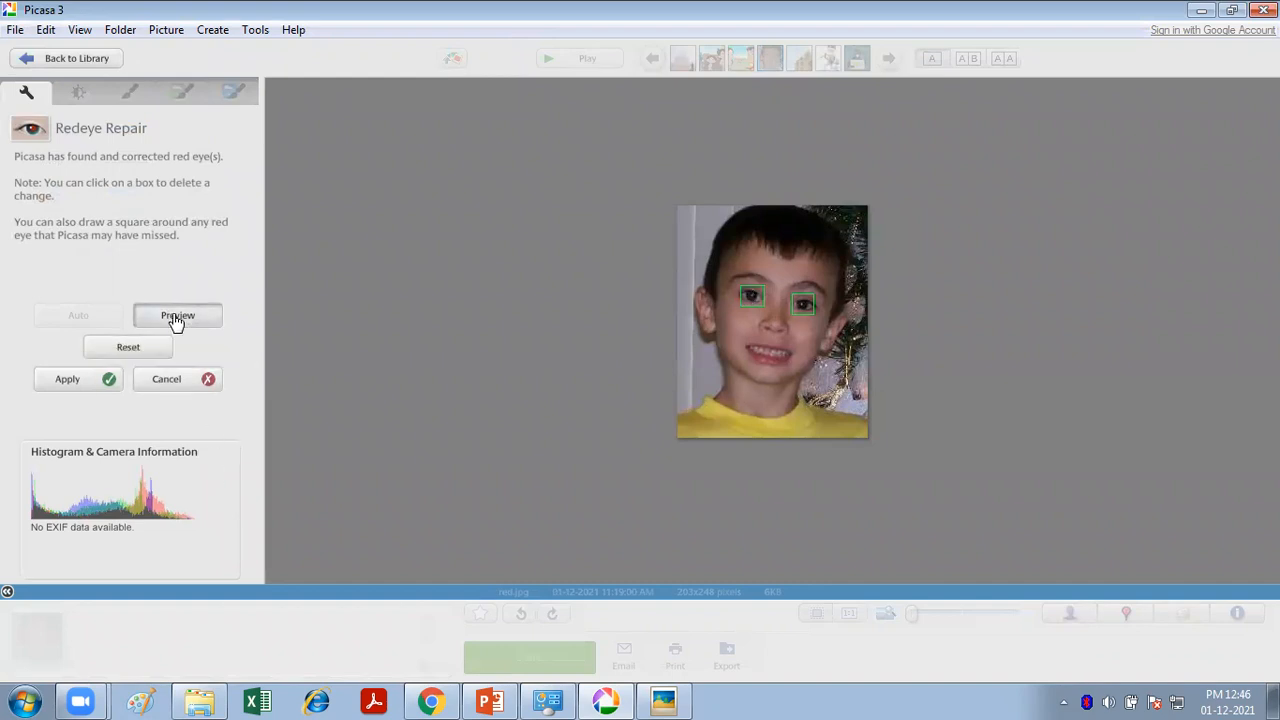
left_click(82, 383)
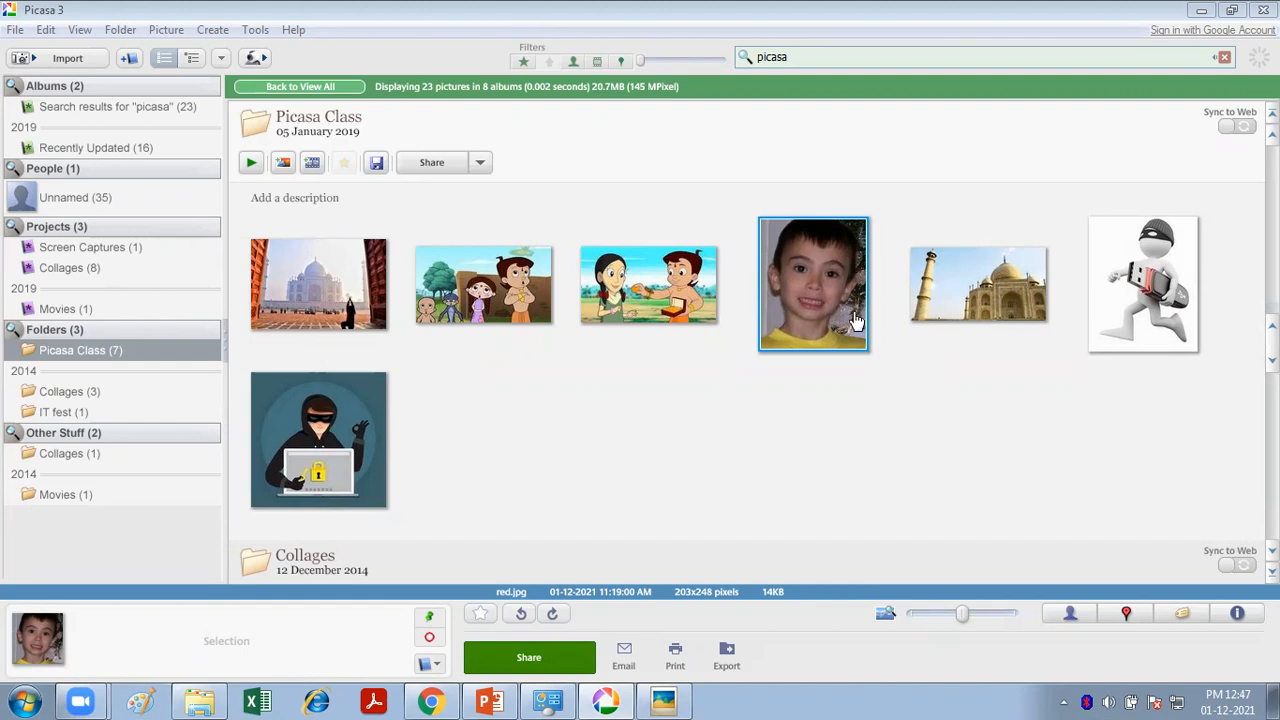
Open images.jpg and add the text Chota Bheem in the sky above the two characters, in bold orange at size 36.
double_click(640, 298)
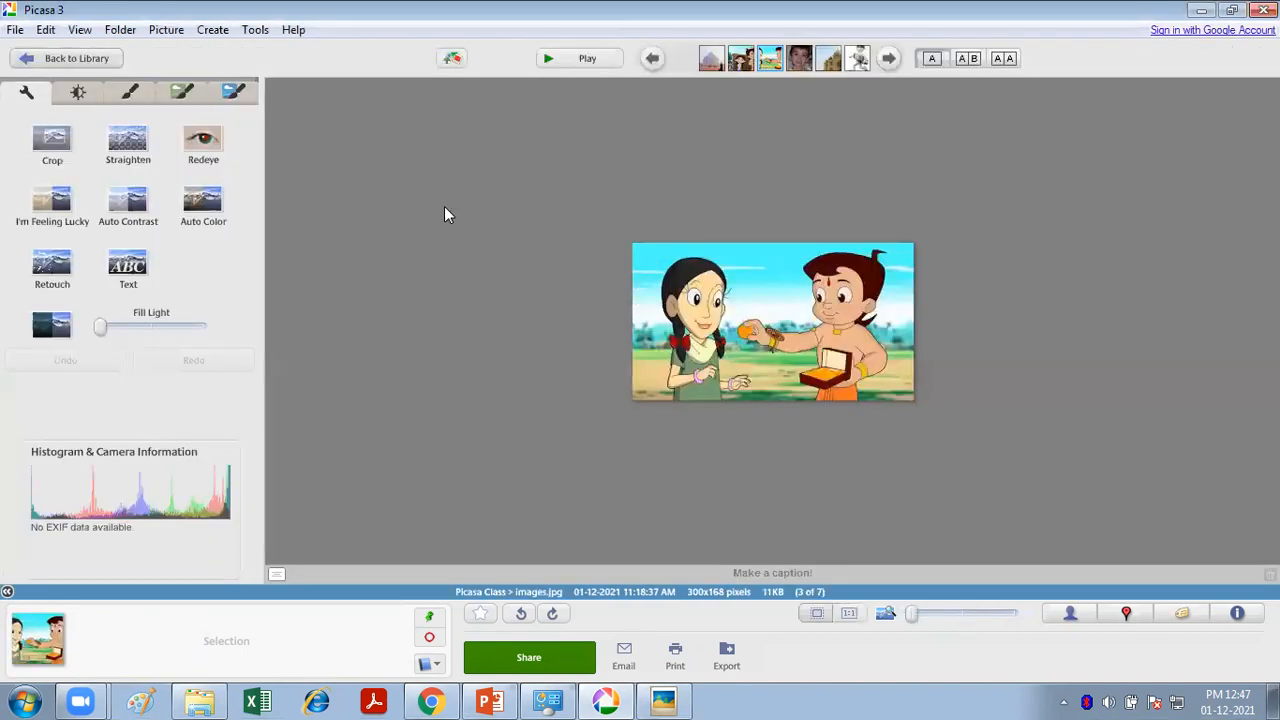
left_click(130, 268)
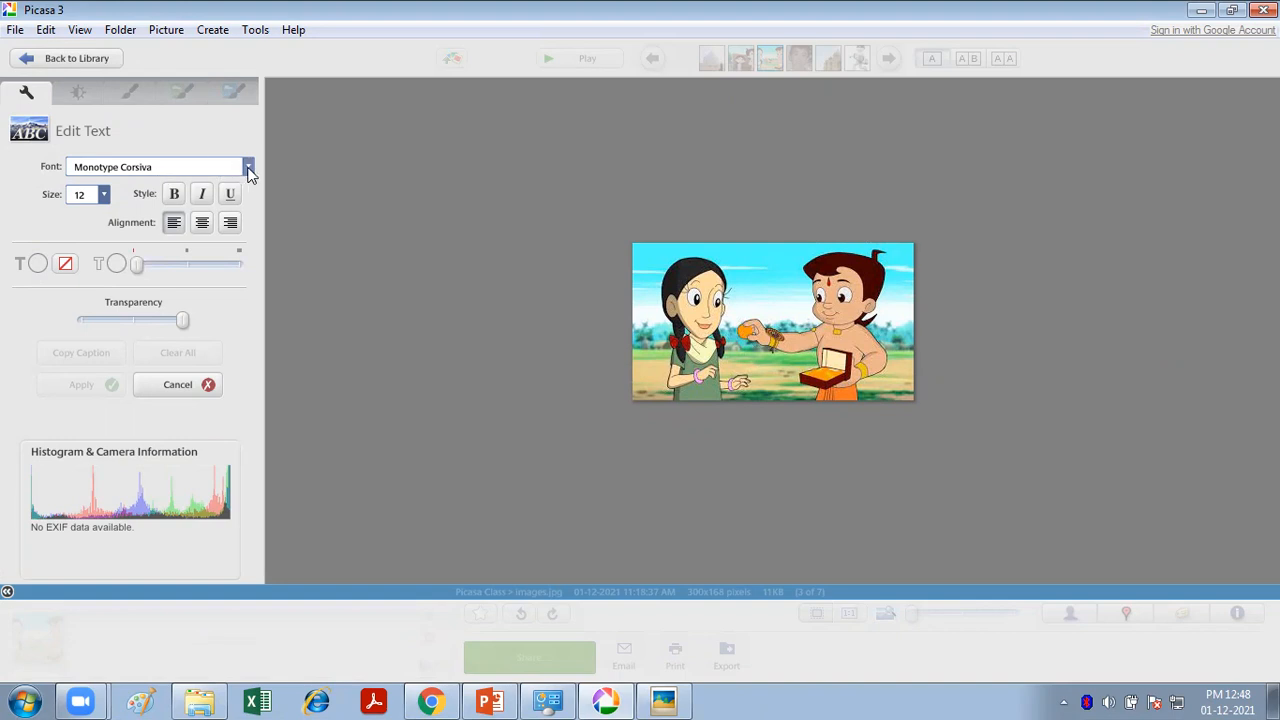
left_click(710, 362)
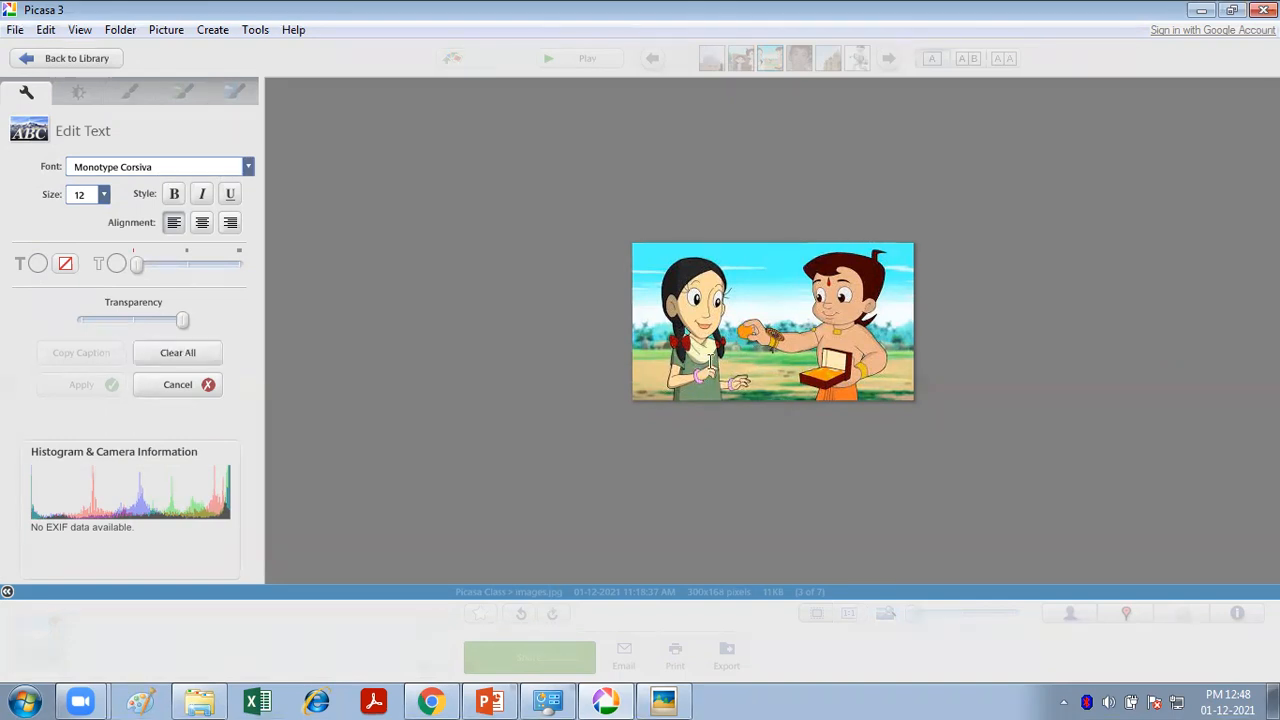
left_click(734, 262)
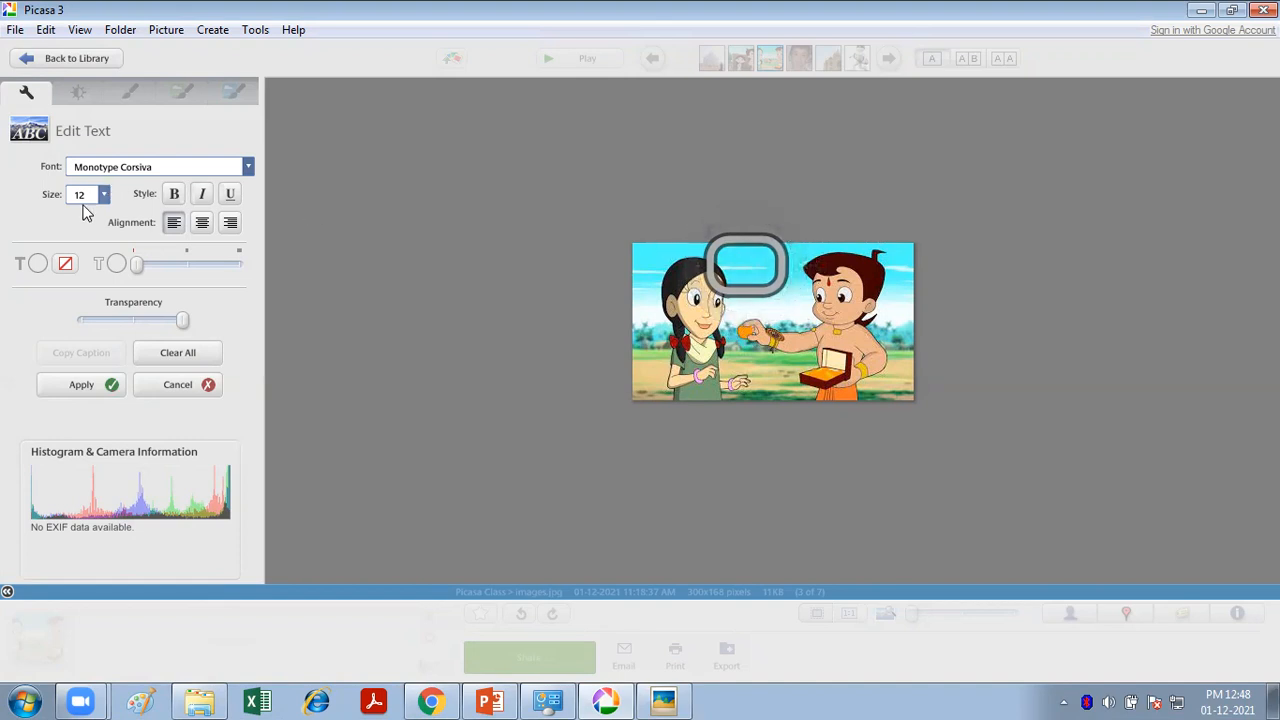
left_click(58, 263)
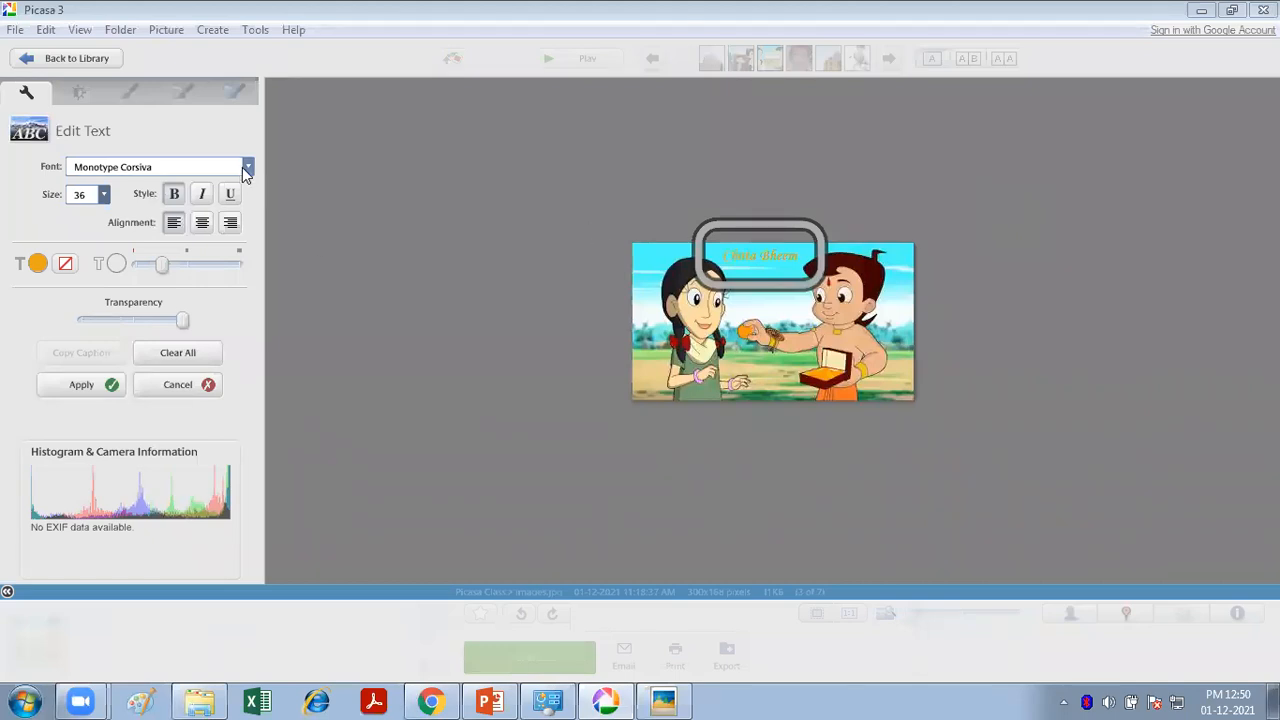
Change the Chota Bheem text to Arial Black, underline it, and apply it to the picture.
left_click(248, 168)
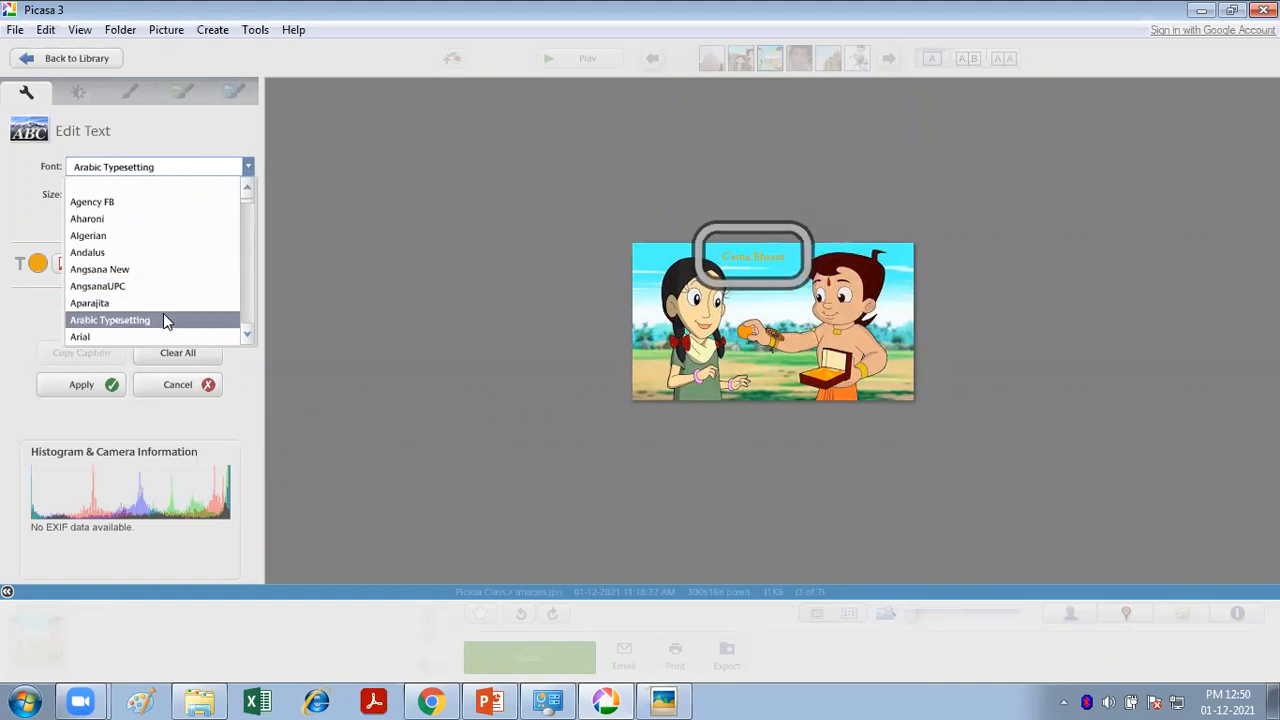
left_click(247, 334)
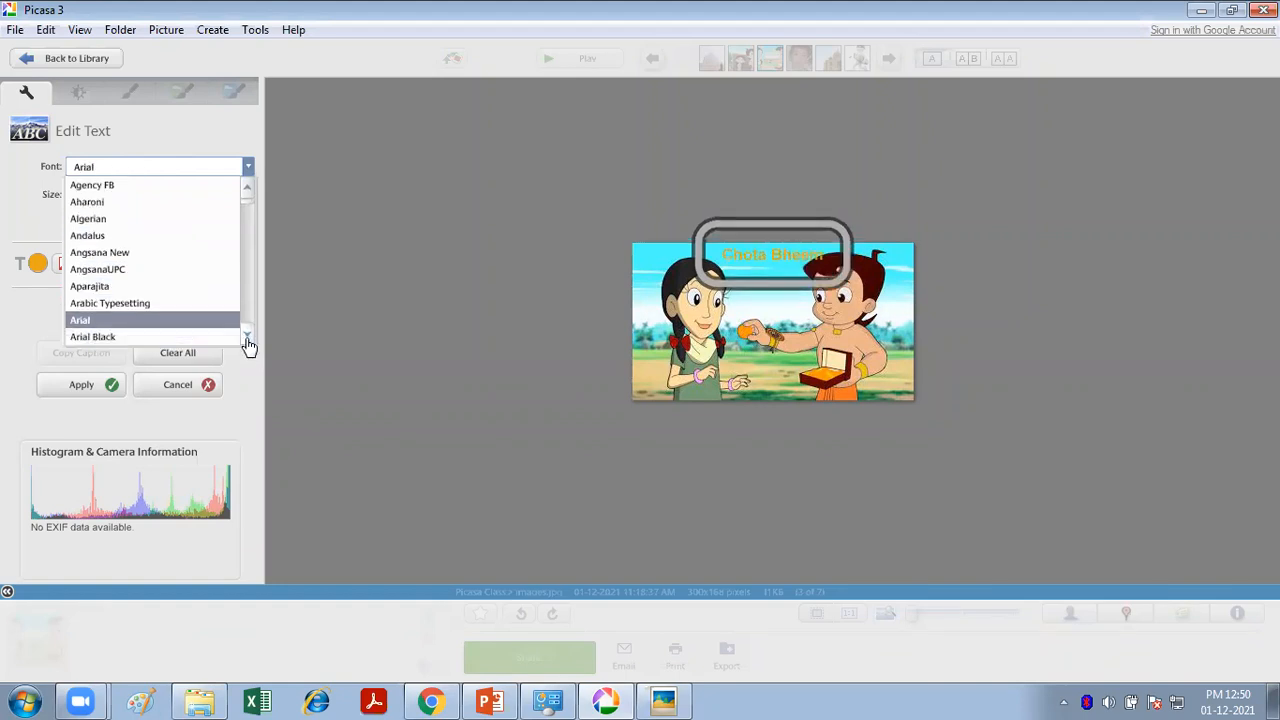
left_click(158, 338)
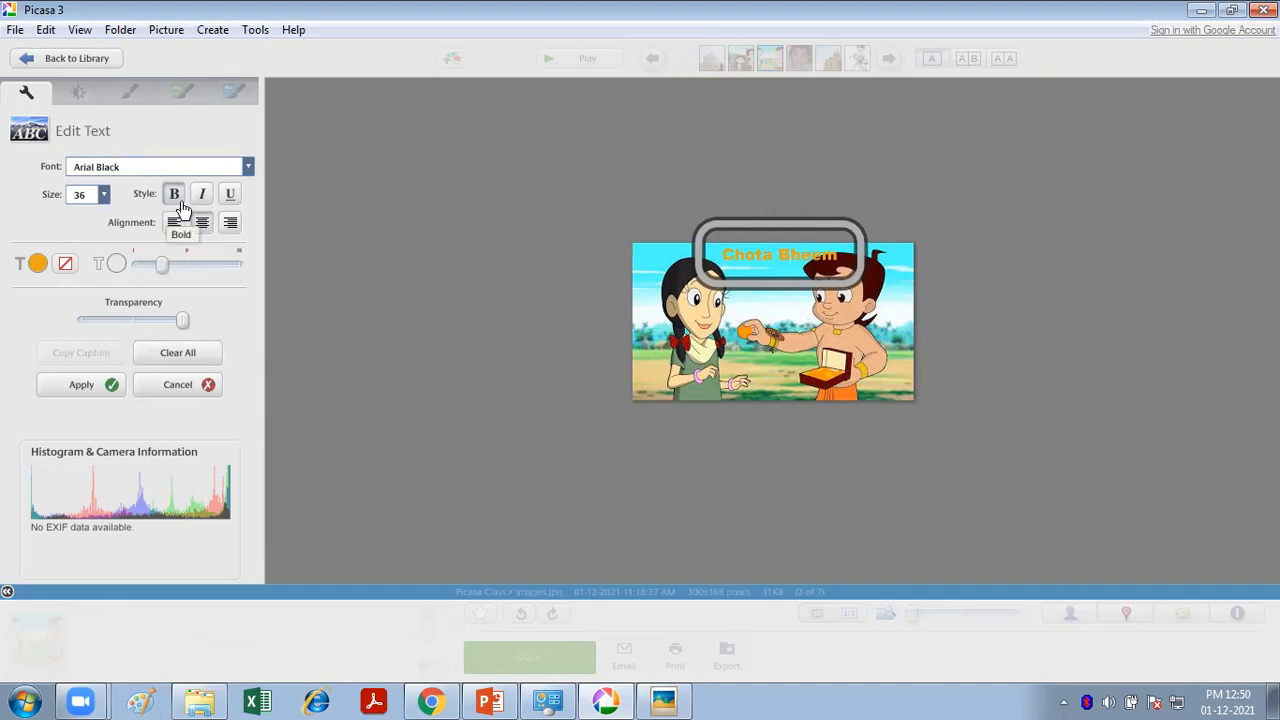
left_click(229, 197)
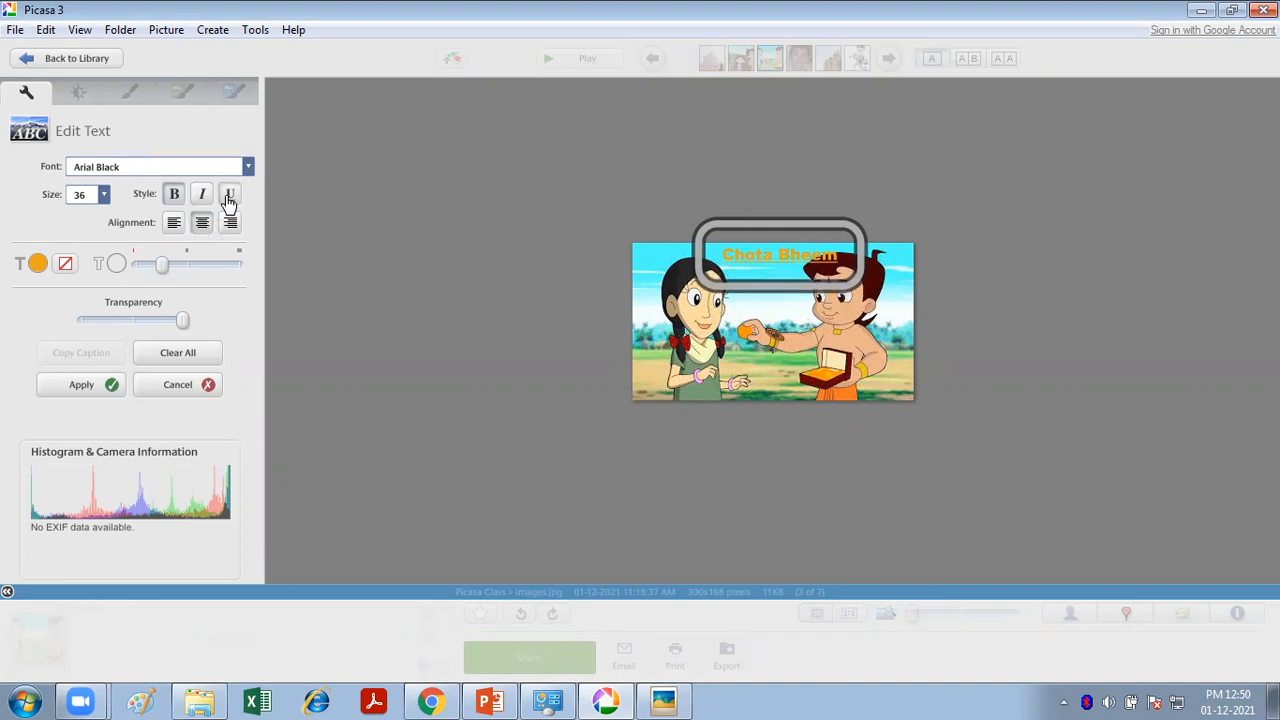
left_click(86, 387)
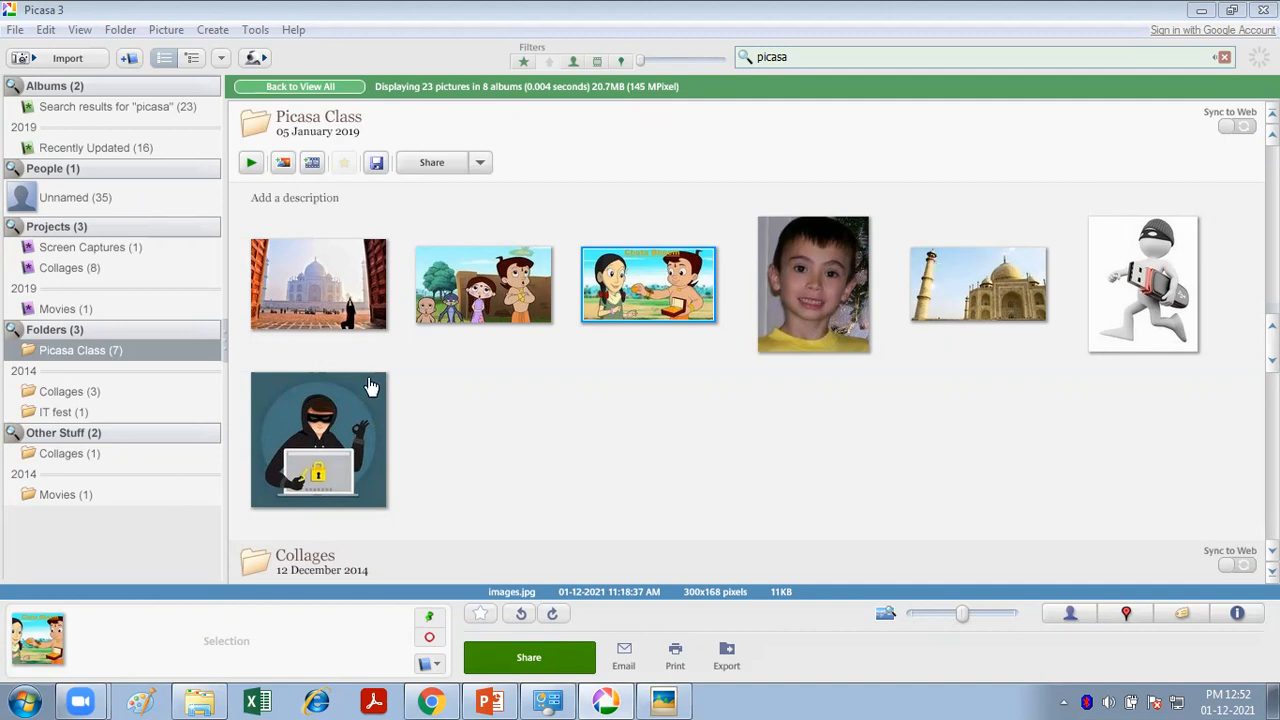
Open download.jpg from the Picasa Class folder and raise its Fill Light to slightly past the midpoint.
double_click(303, 420)
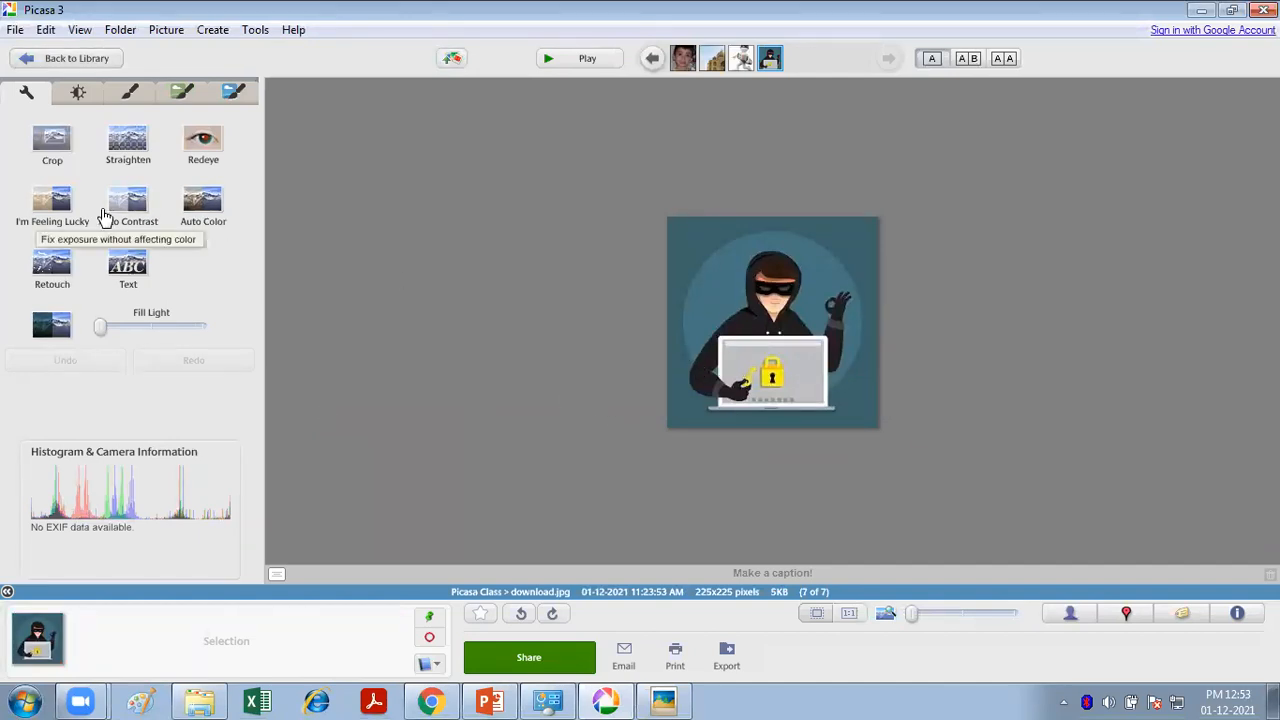
left_click(79, 93)
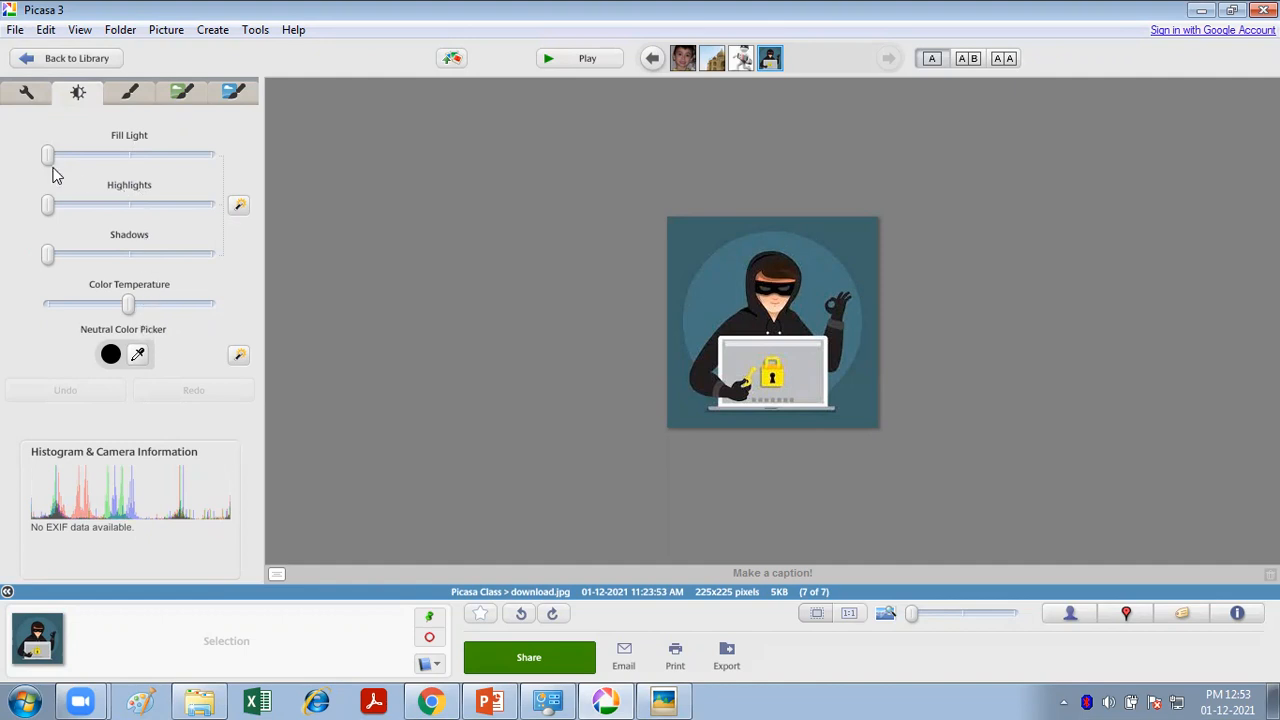
left_click_drag(48, 156, 144, 161)
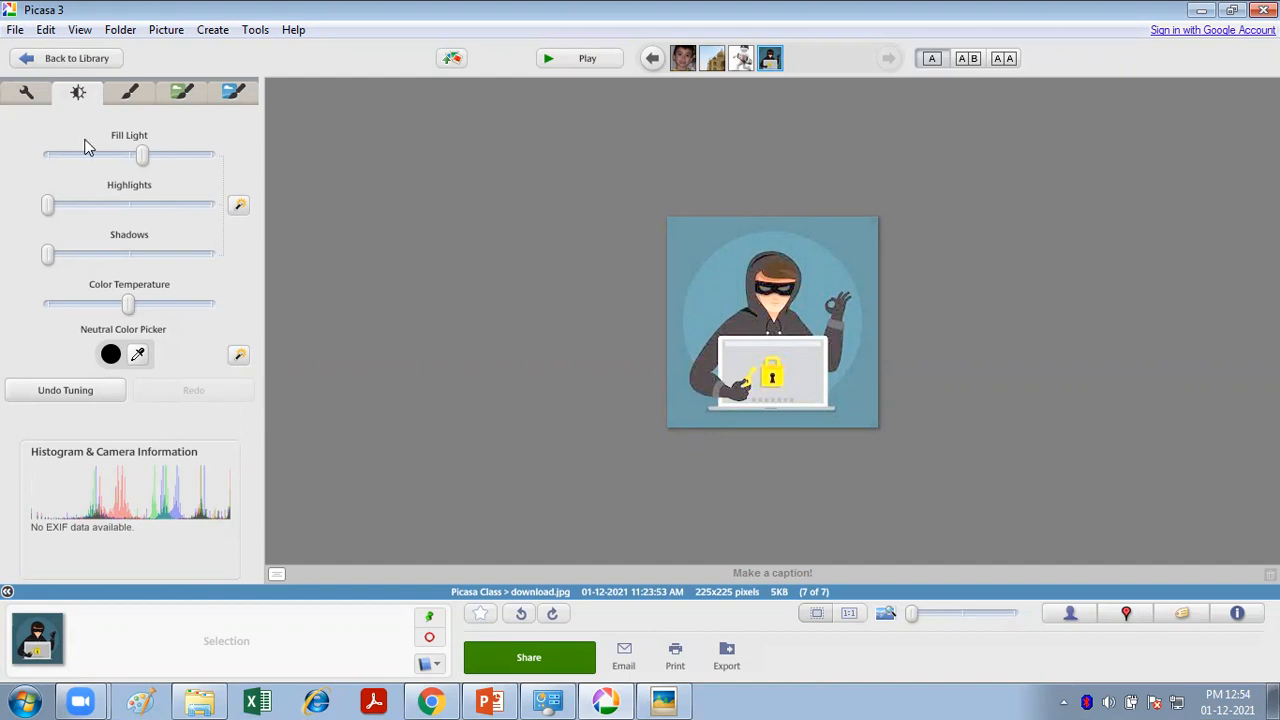
Return to the library, open Meditation-at-Taj-Mahal.jpeg and raise its Shadows to about four fifths of the range.
left_click(16, 72)
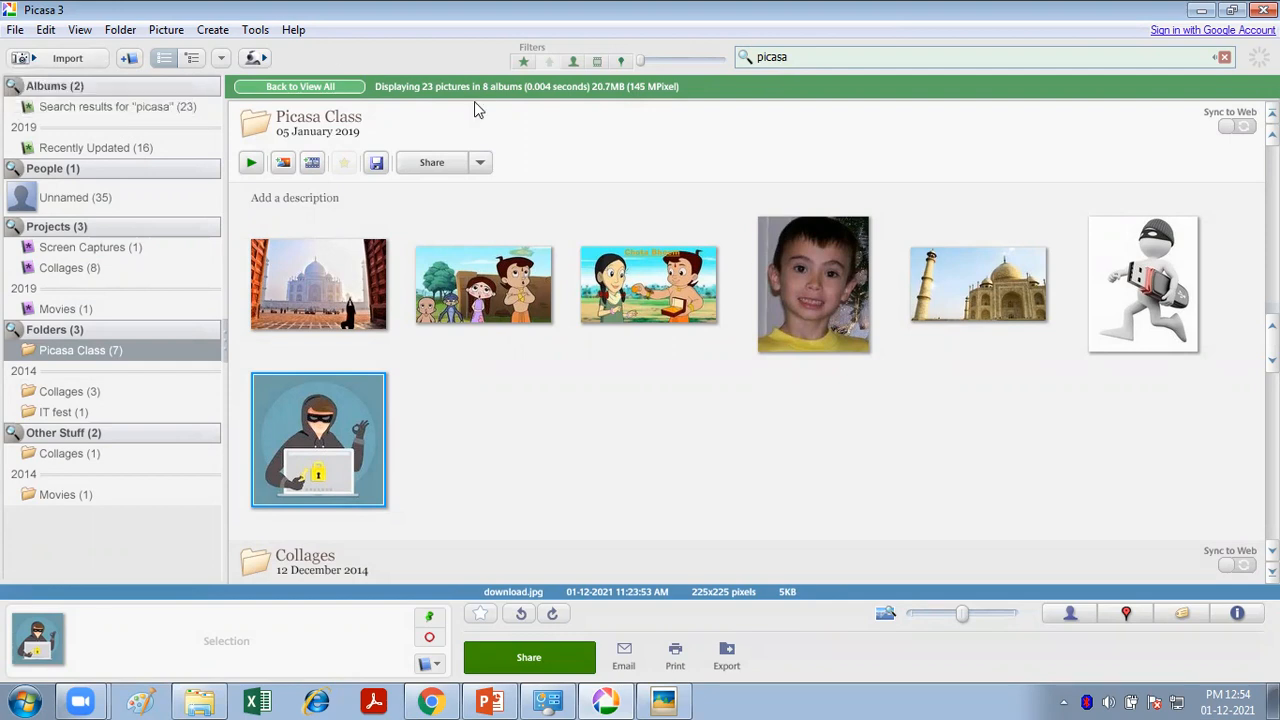
double_click(316, 285)
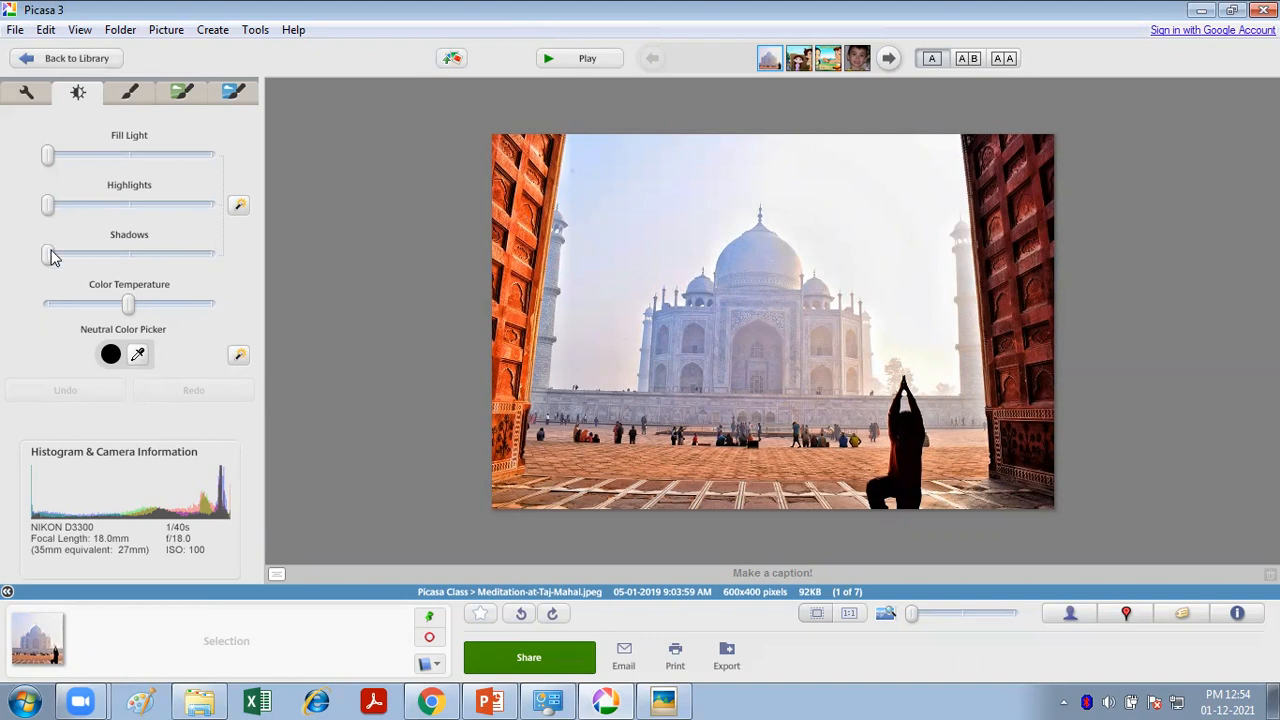
left_click_drag(52, 257, 184, 257)
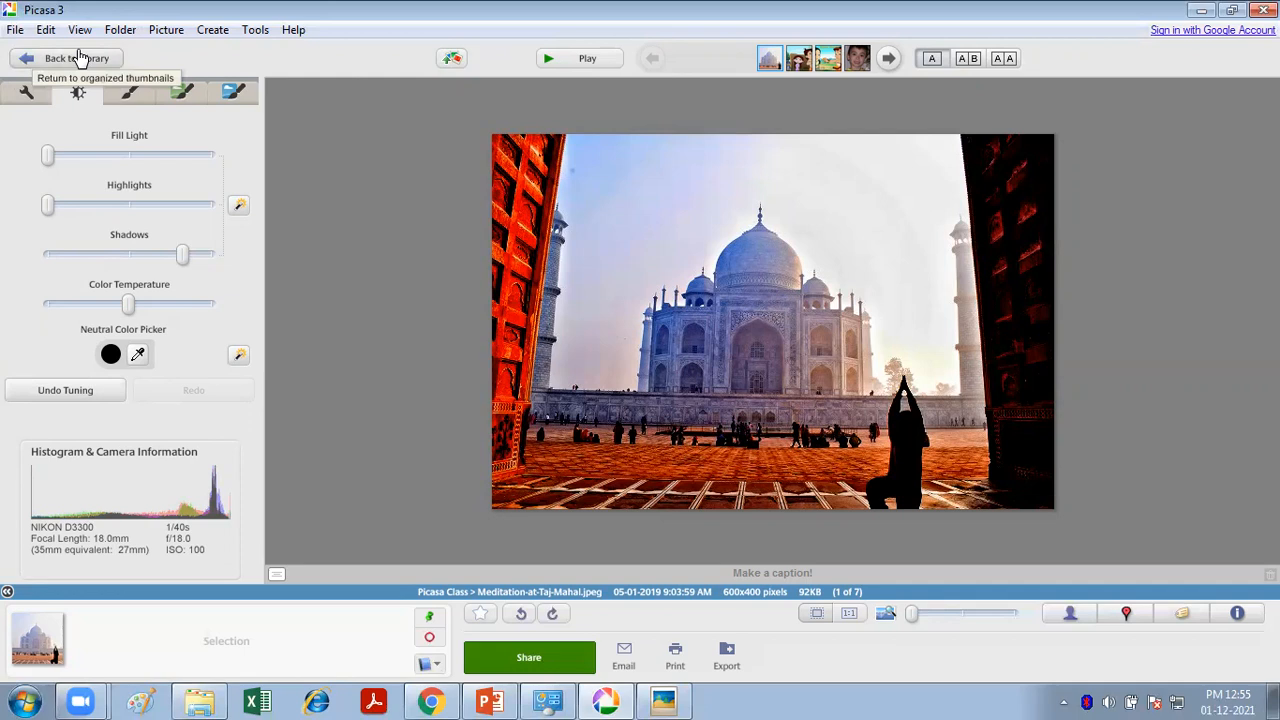
Try the B&W effect on Meditation-at-Taj-Mahal.jpeg and undo it.
left_click(130, 94)
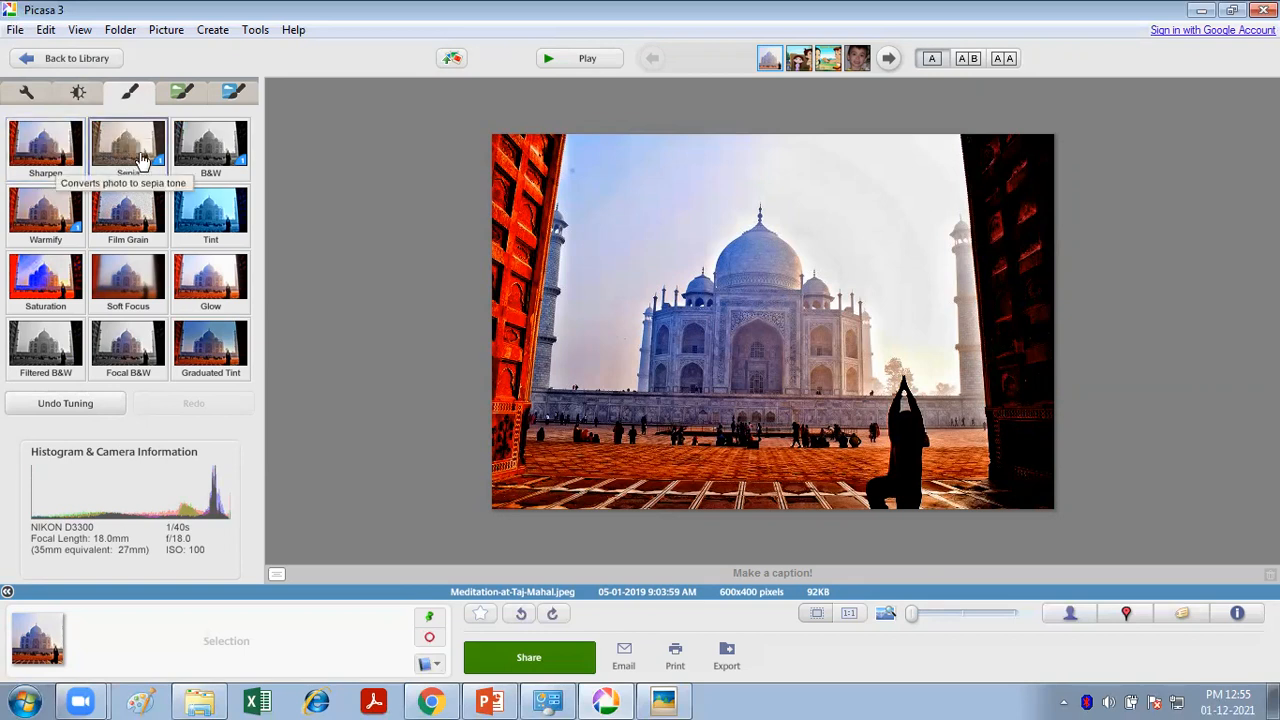
left_click(205, 163)
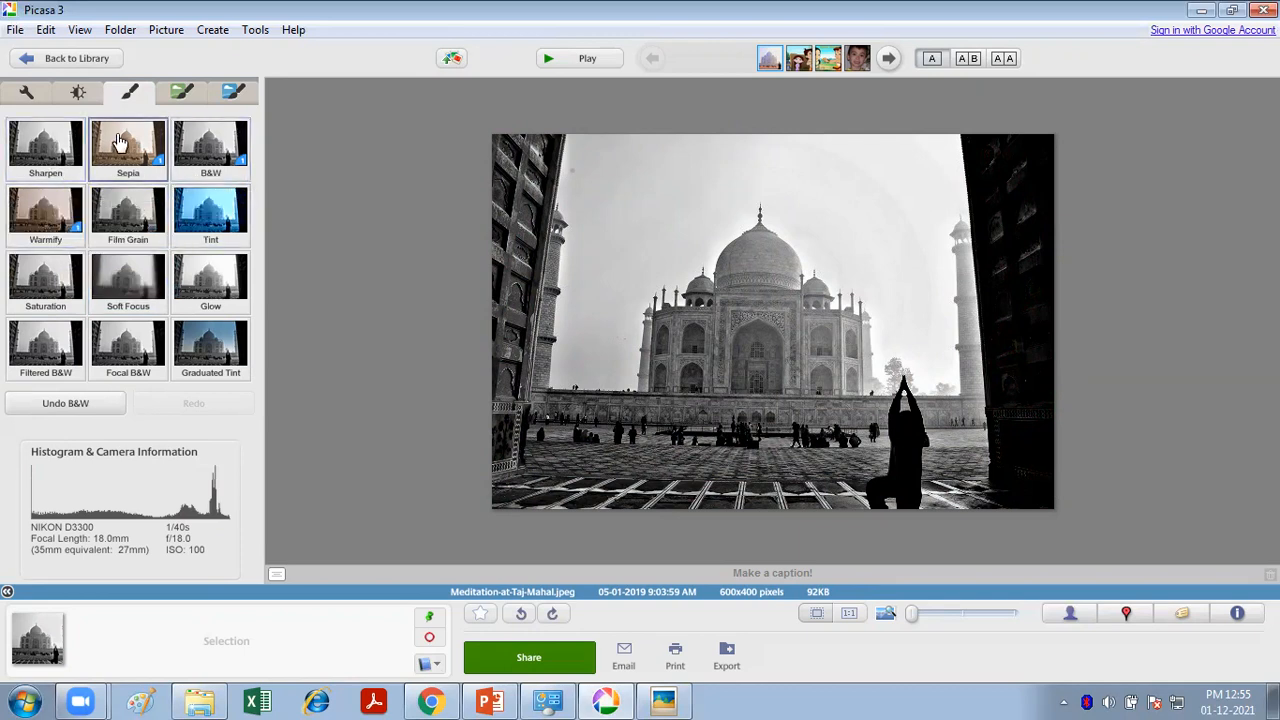
left_click(87, 413)
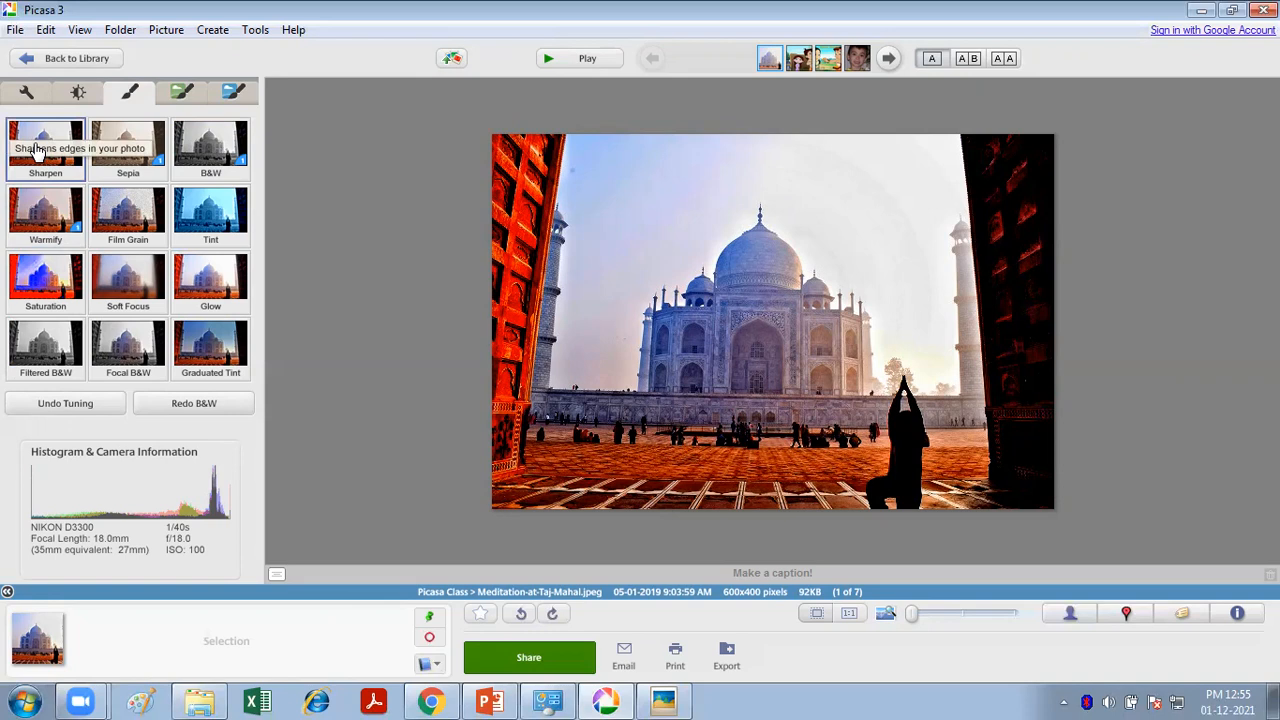
Try the Soft Focus effect on the Taj Mahal picture with a slightly smaller size and slightly larger amount, and cancel it.
left_click(117, 266)
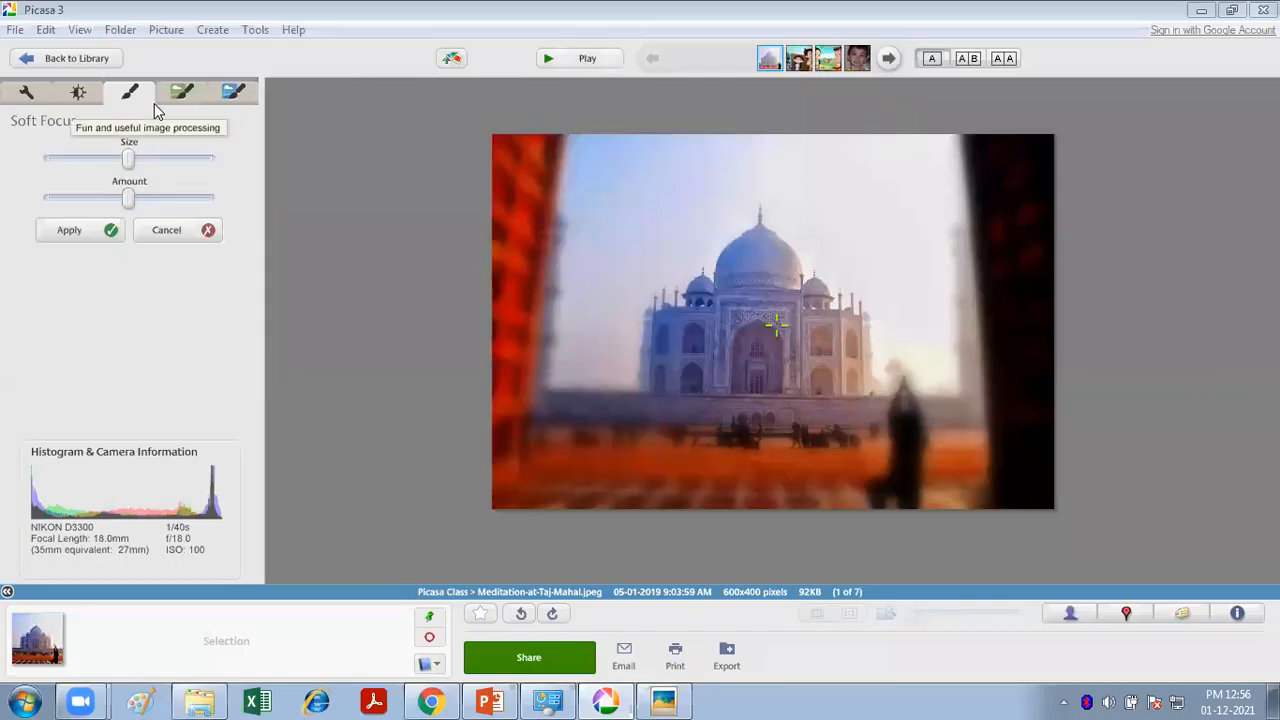
left_click_drag(128, 158, 133, 199)
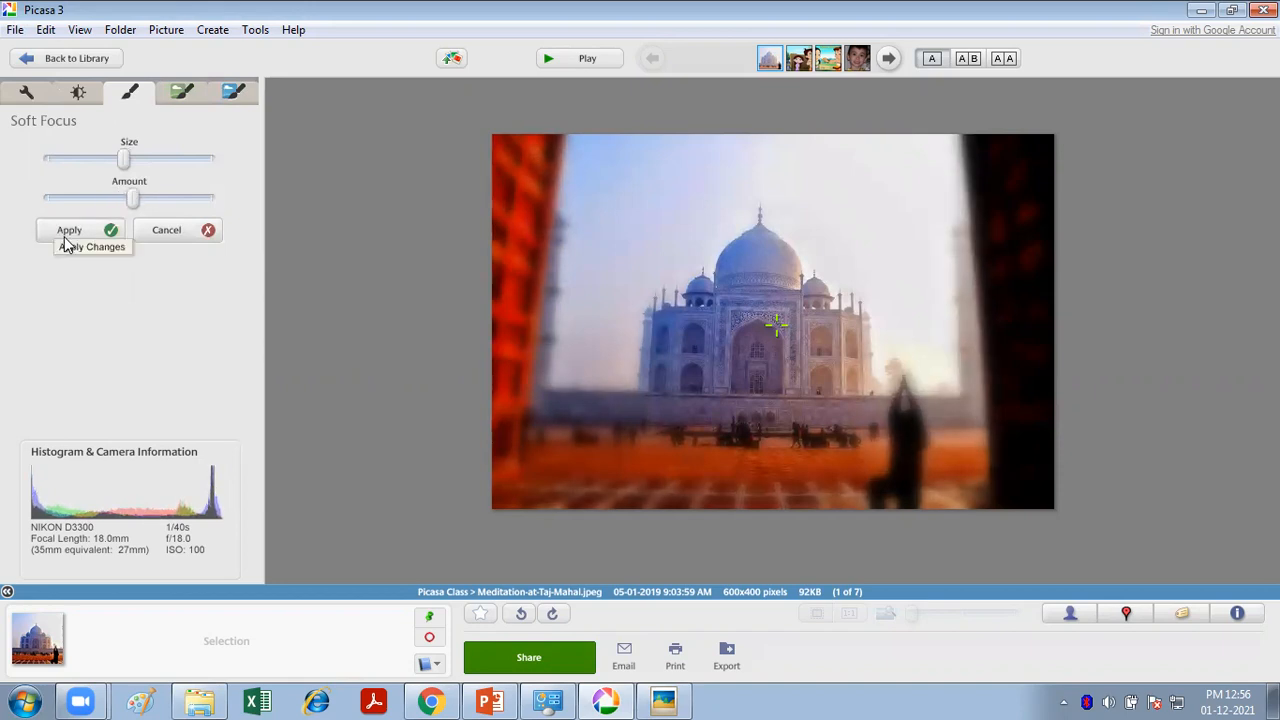
left_click(170, 233)
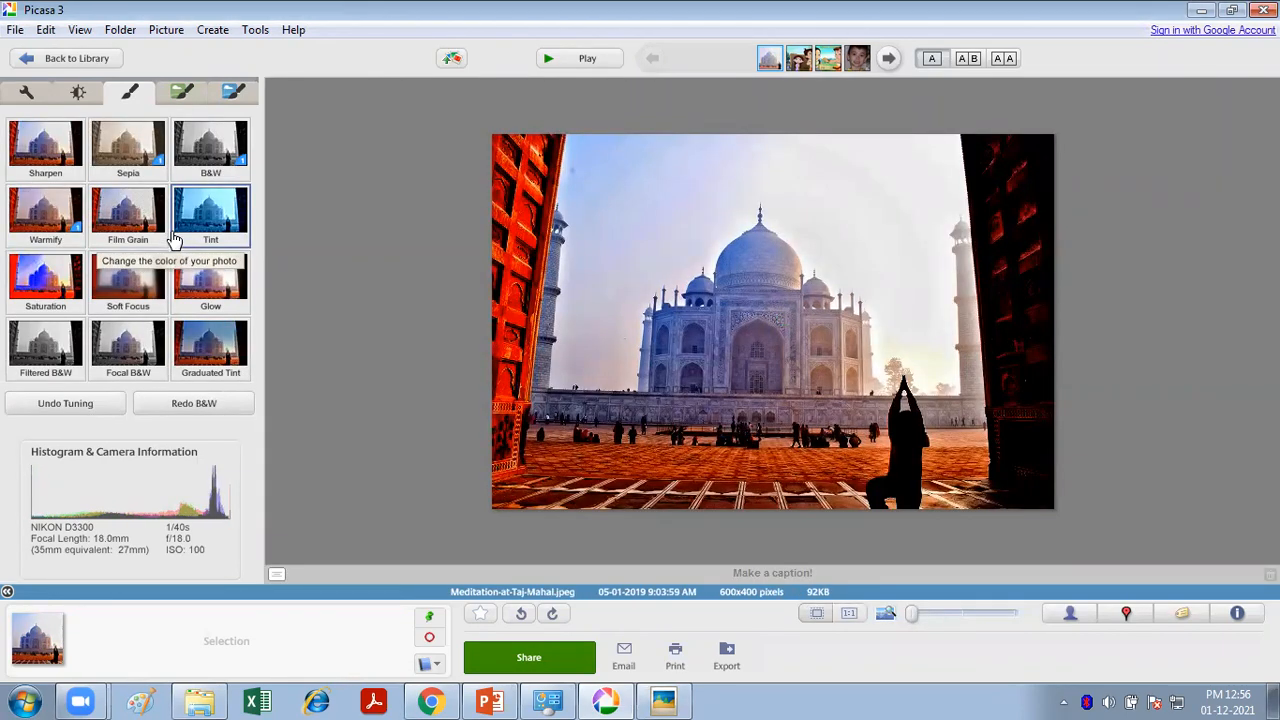
Try the Graduated Tint effect on the Taj Mahal picture and discard it while returning to the library.
left_click(214, 350)
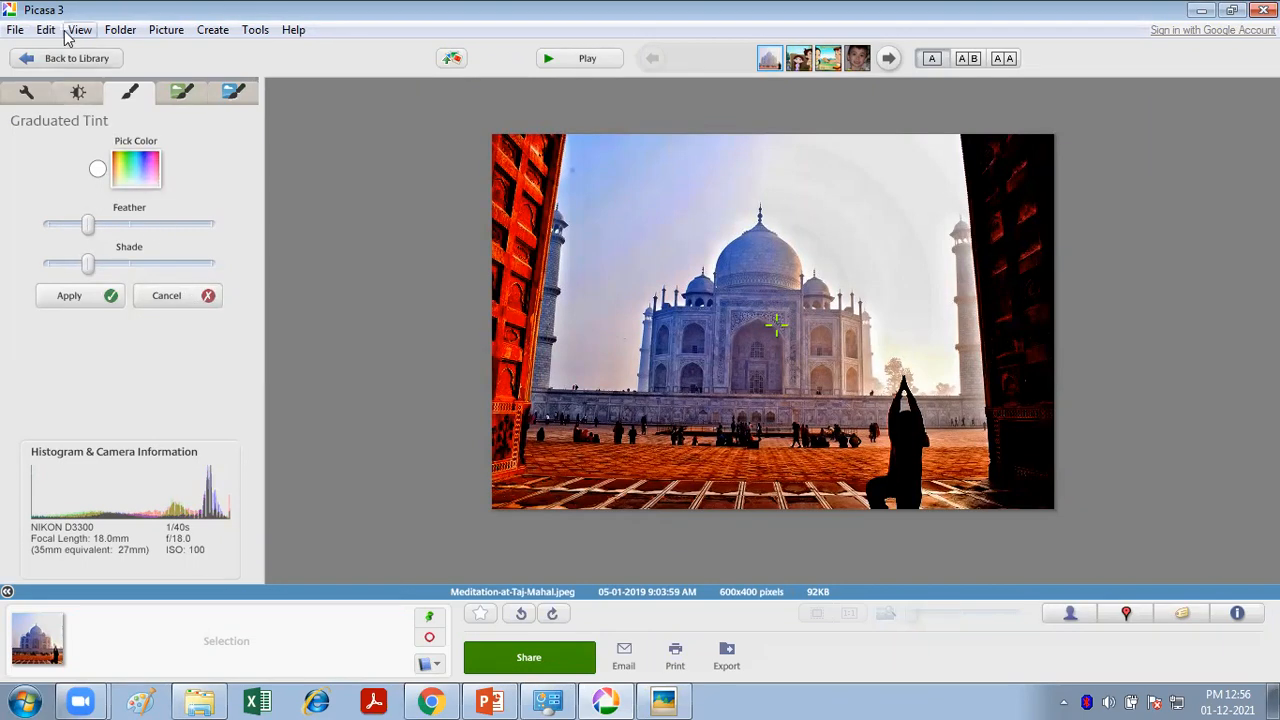
left_click(20, 60)
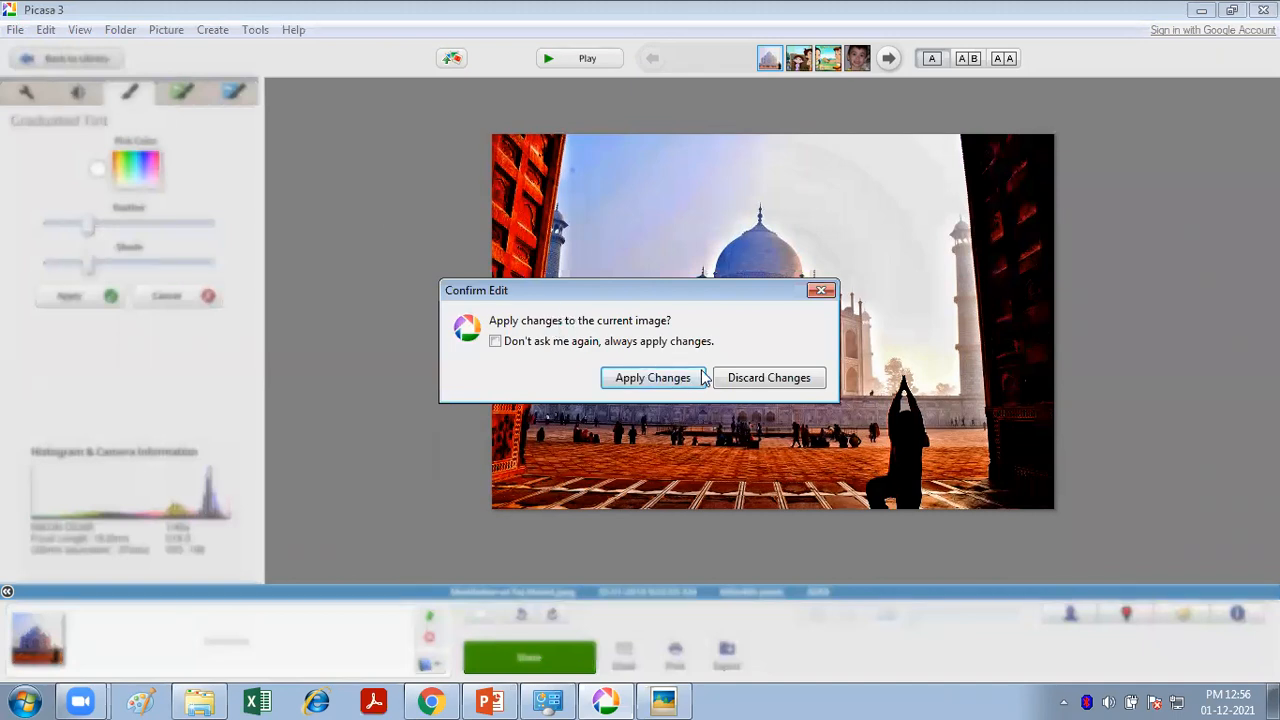
left_click(735, 376)
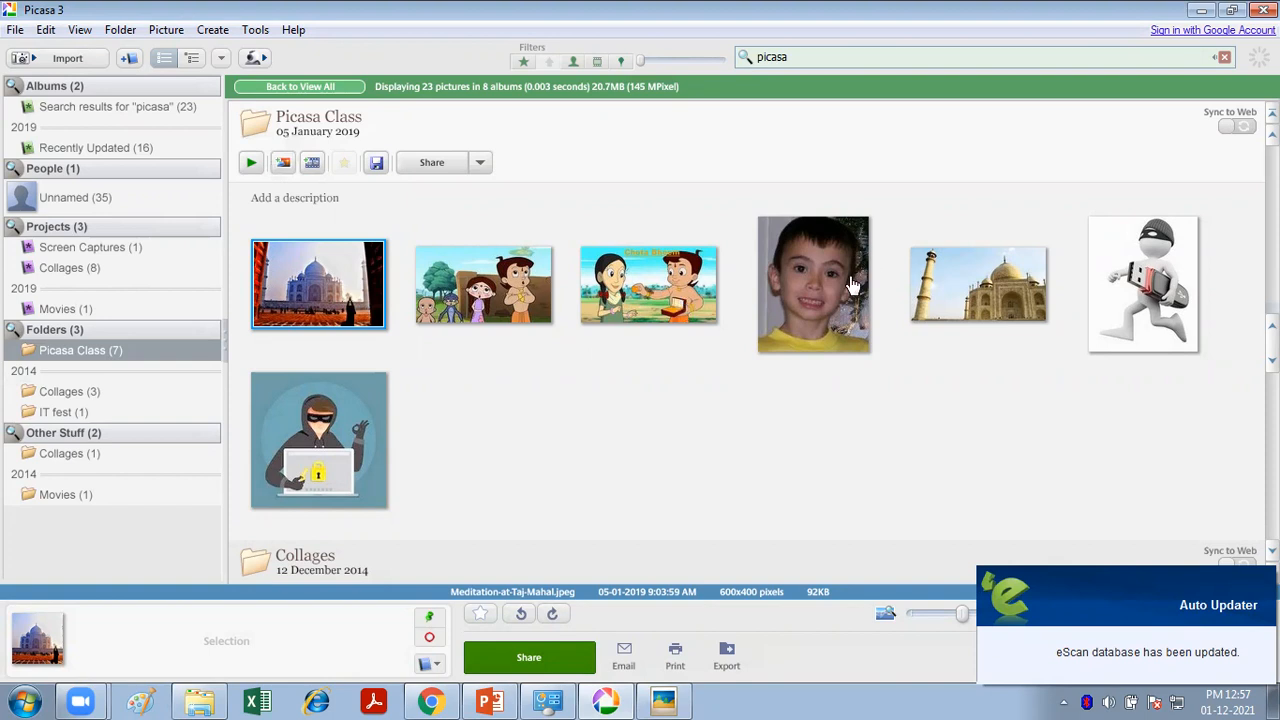
Open Meditation-at-Taj-Mahal.jpeg and apply a Border with outer thickness at about 15% and inner thickness, corner radius and caption height at about 10%.
double_click(319, 279)
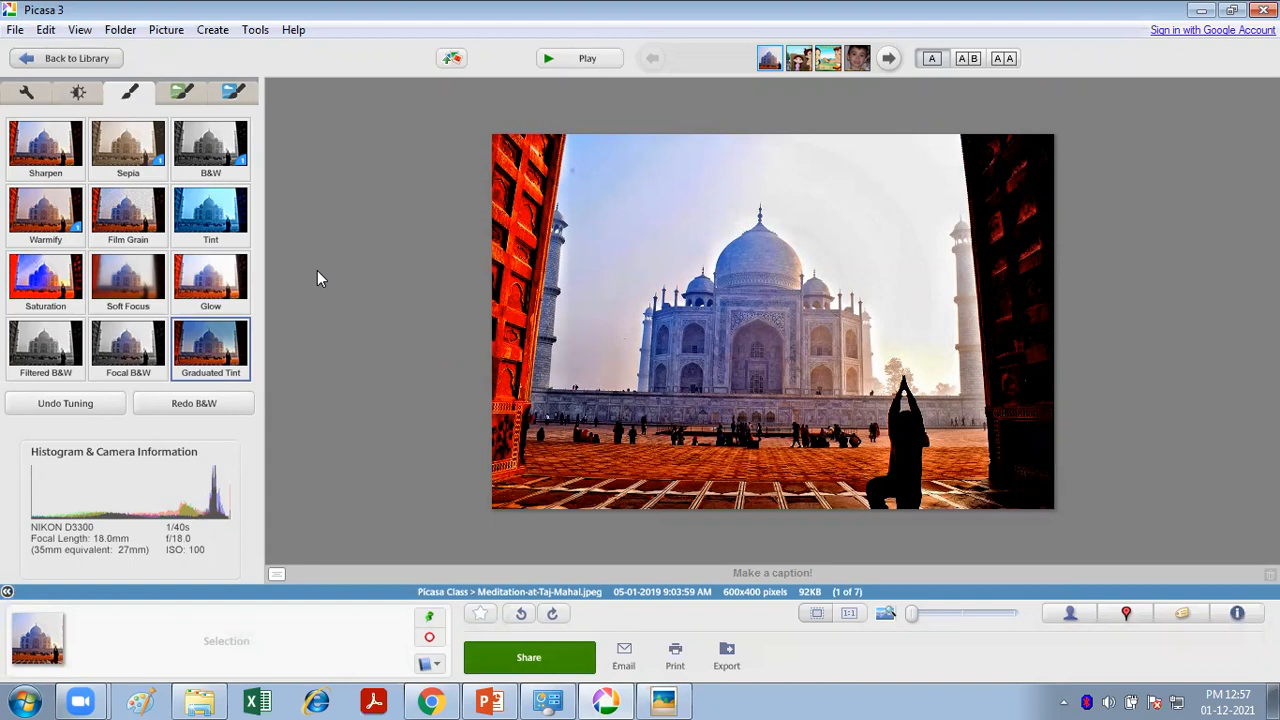
left_click(182, 95)
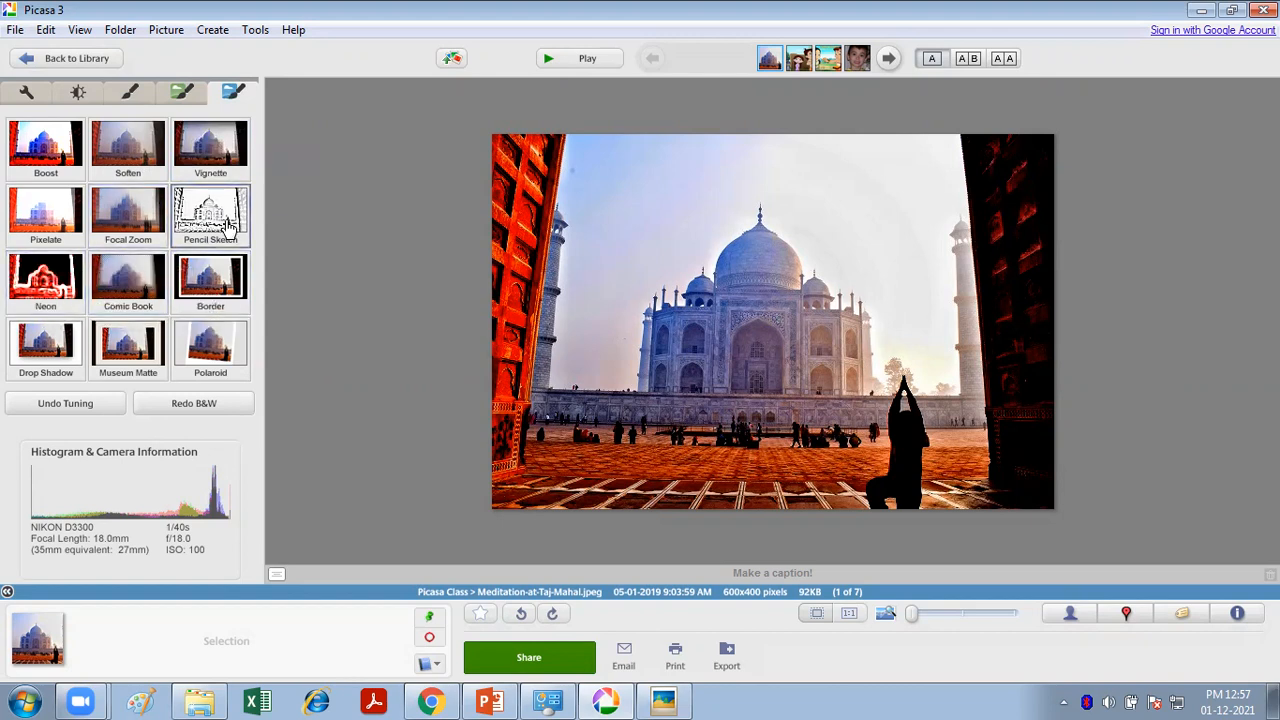
left_click(205, 280)
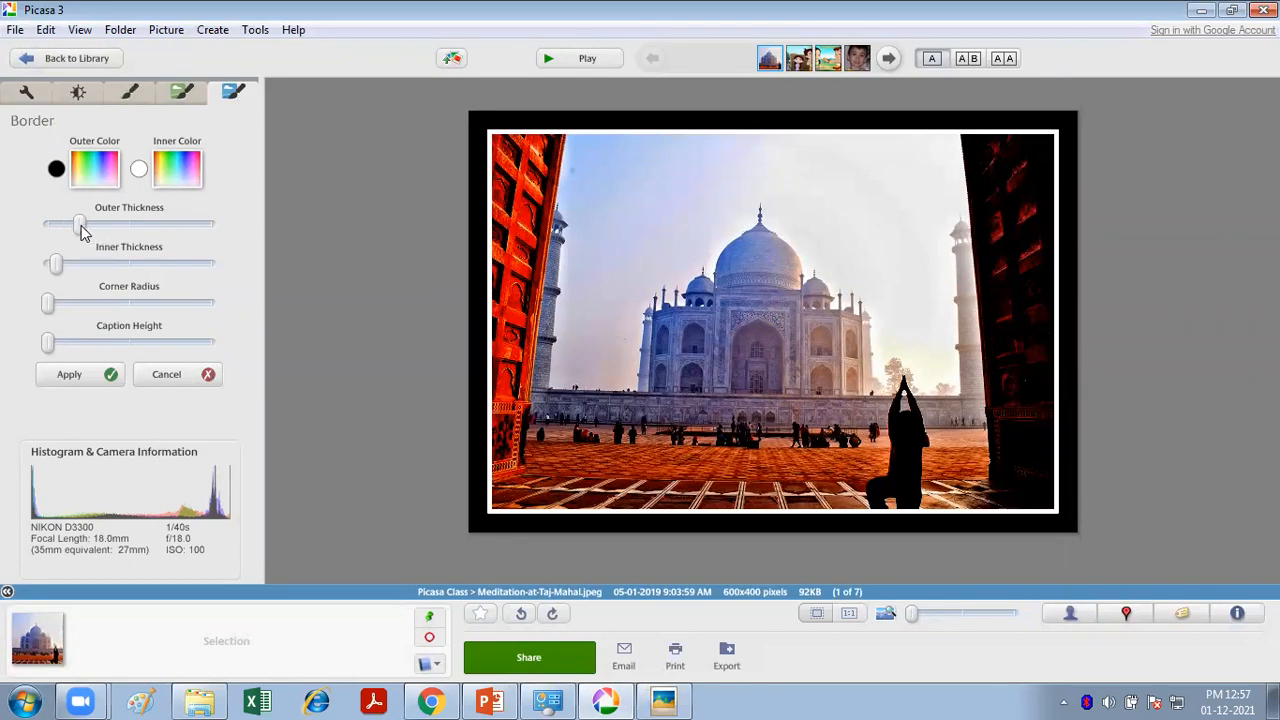
mouse_move(82, 230)
left_mouse_down()
mouse_move(108, 228)
mouse_move(58, 230)
mouse_move(73, 223)
left_mouse_up()
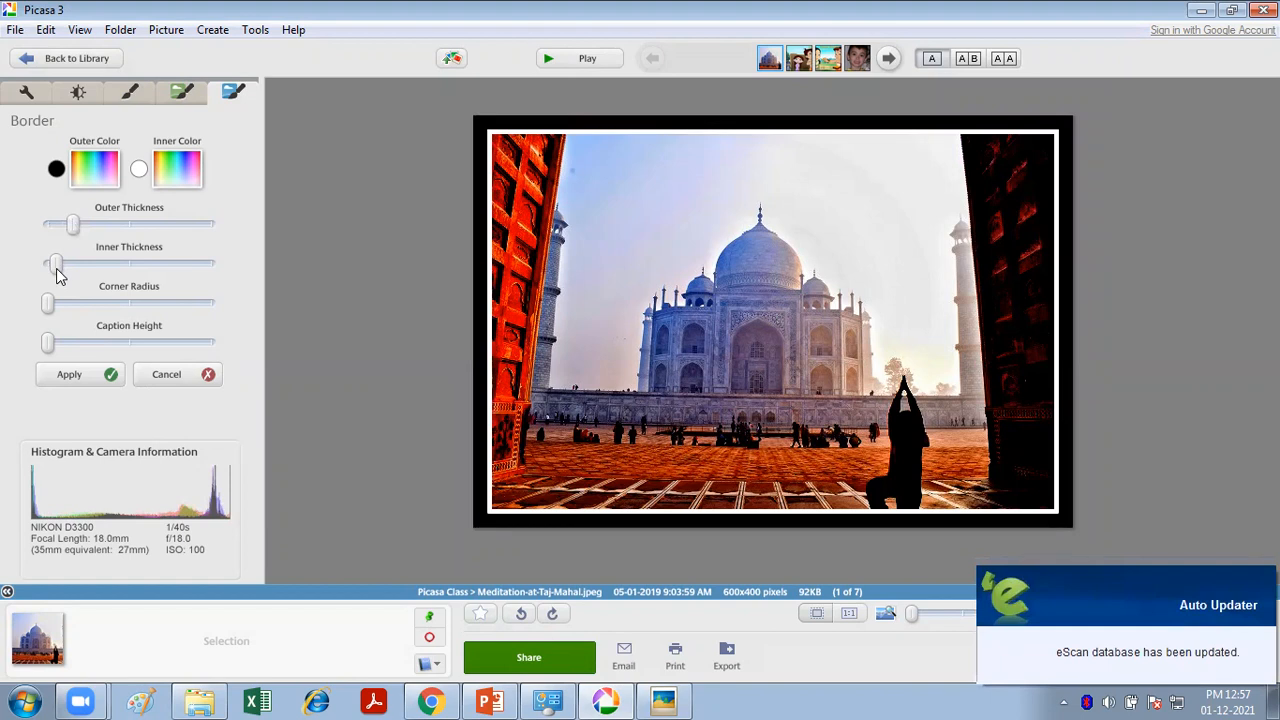
left_click_drag(57, 268, 66, 302)
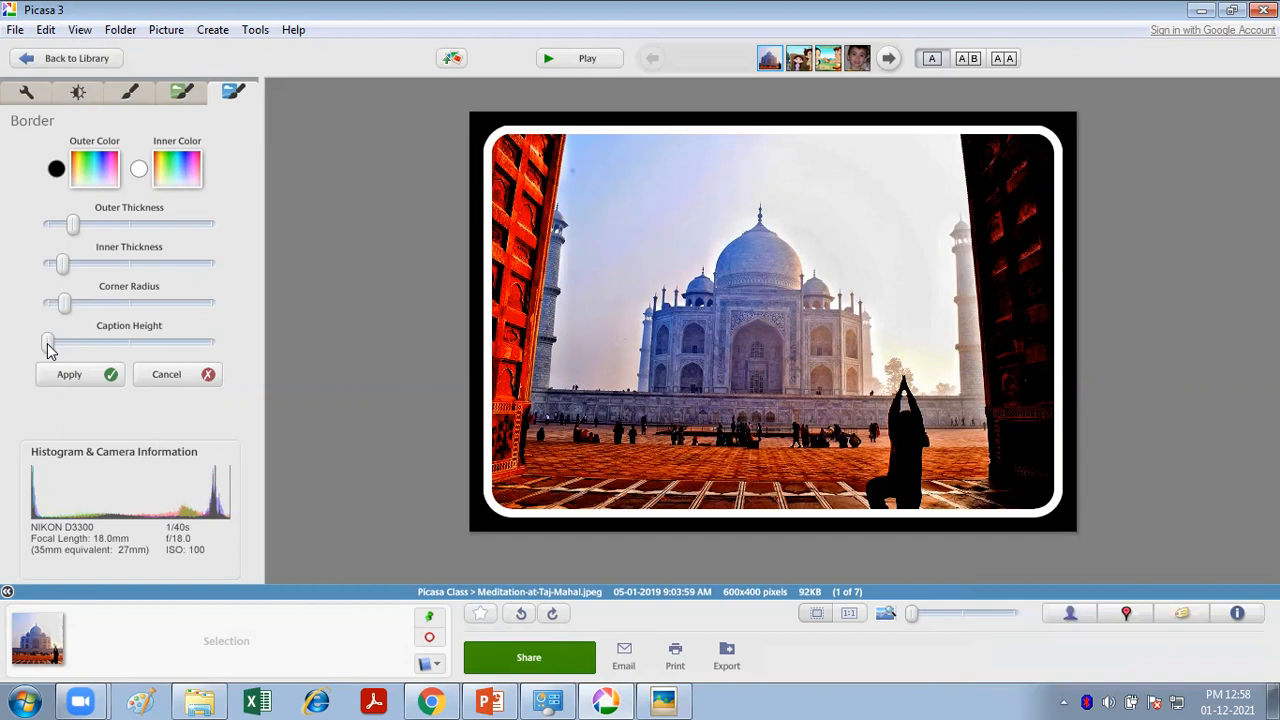
mouse_move(50, 348)
left_mouse_down()
mouse_move(81, 344)
mouse_move(64, 342)
left_mouse_up()
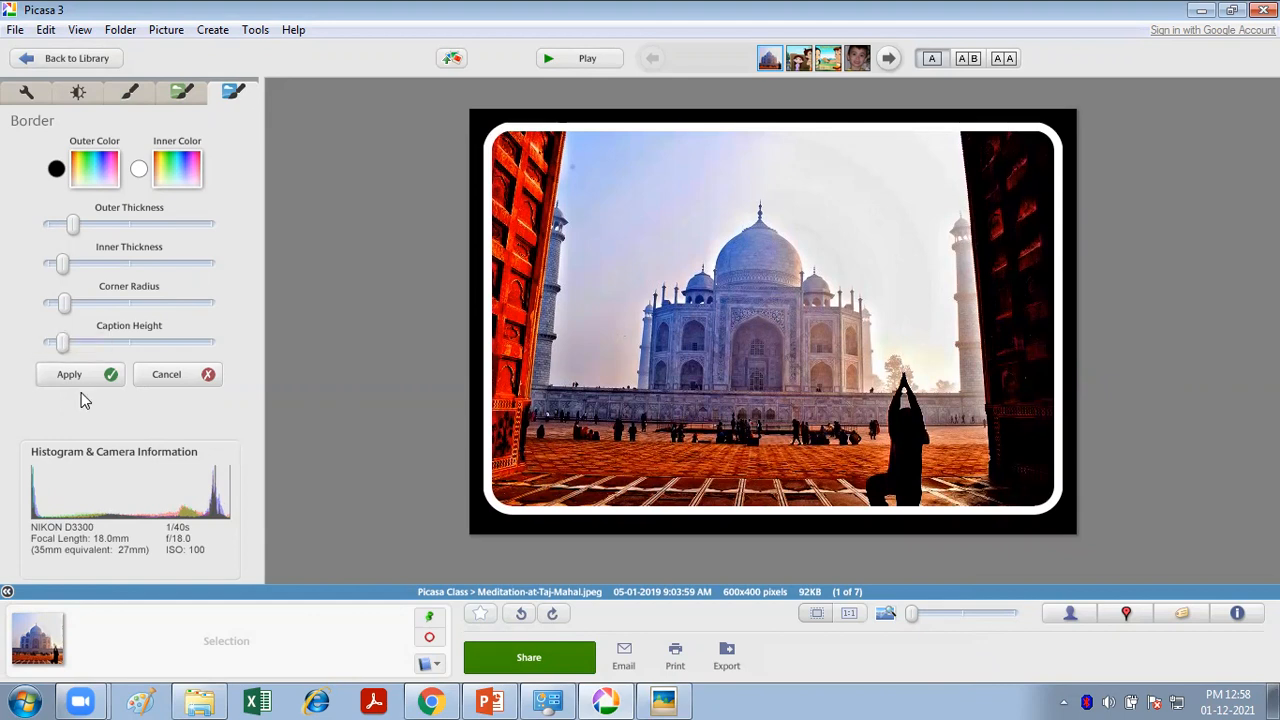
left_click(70, 376)
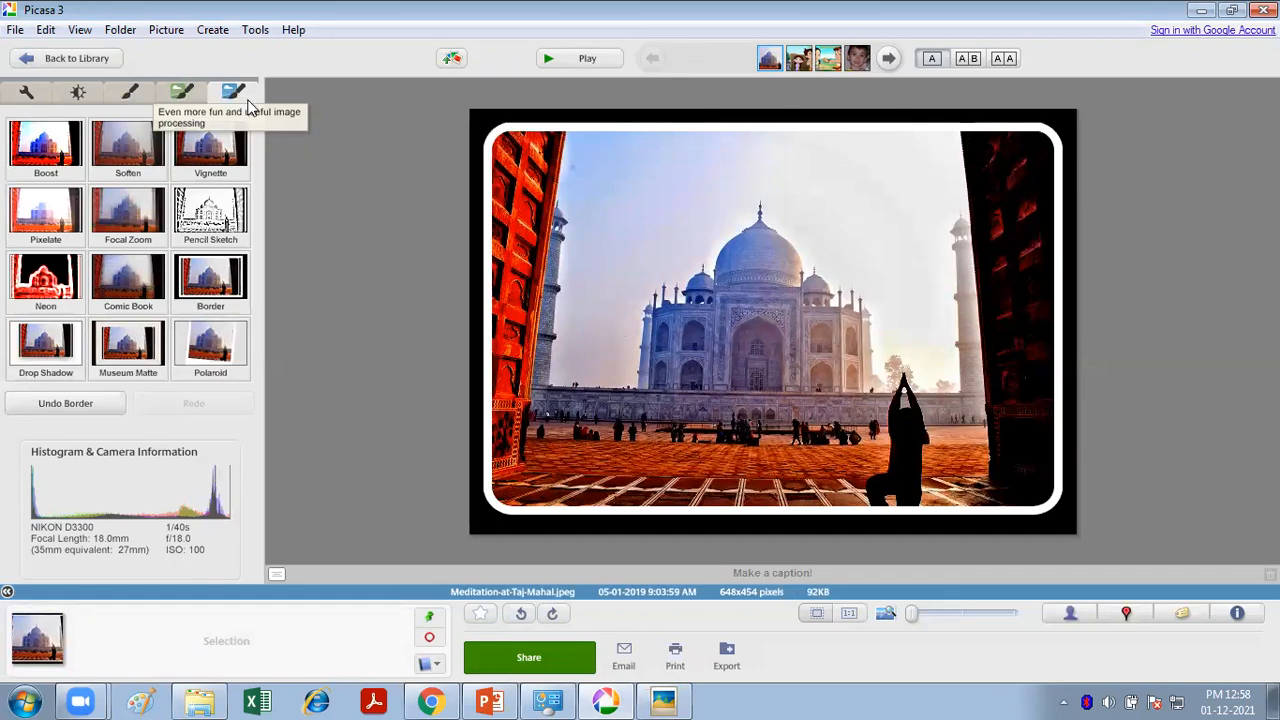
Try the Pencil Sketch effect with radius at about a quarter and strength at about a third of the range, and cancel it.
left_click(207, 221)
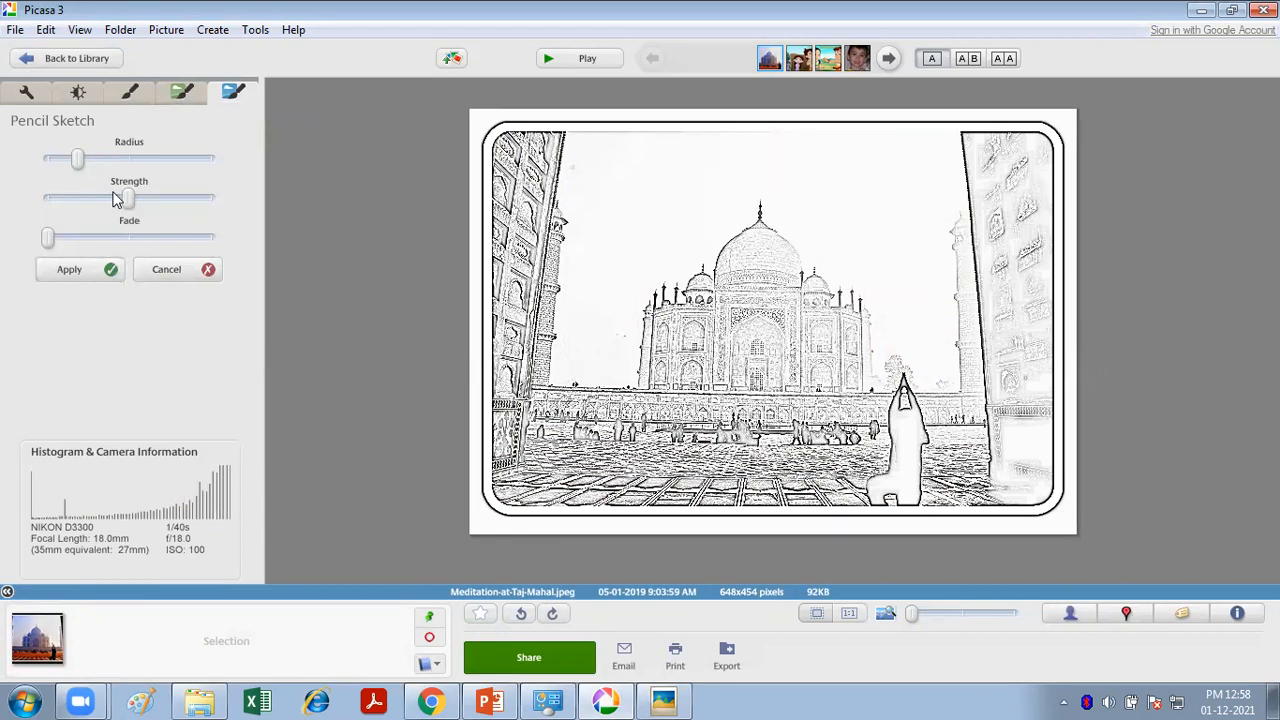
mouse_move(126, 201)
left_mouse_down()
mouse_move(103, 198)
mouse_move(133, 197)
mouse_move(105, 199)
mouse_move(108, 162)
mouse_move(92, 166)
left_mouse_up()
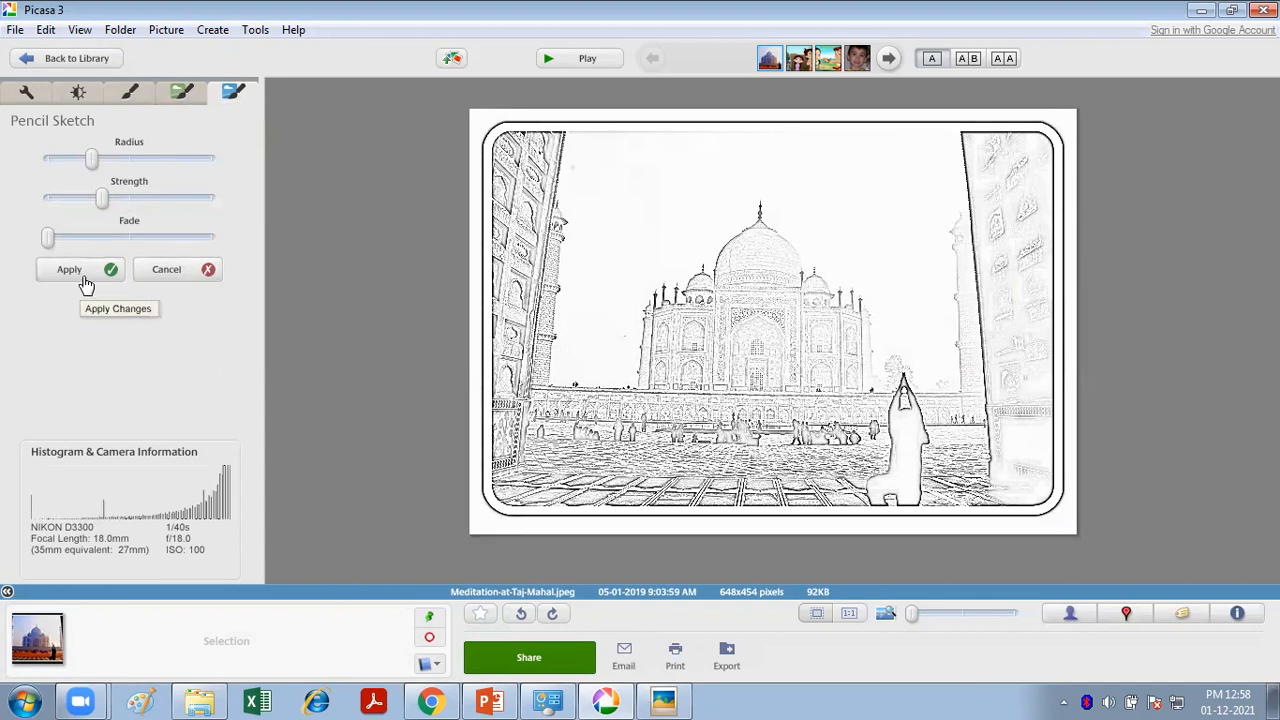
left_click(167, 276)
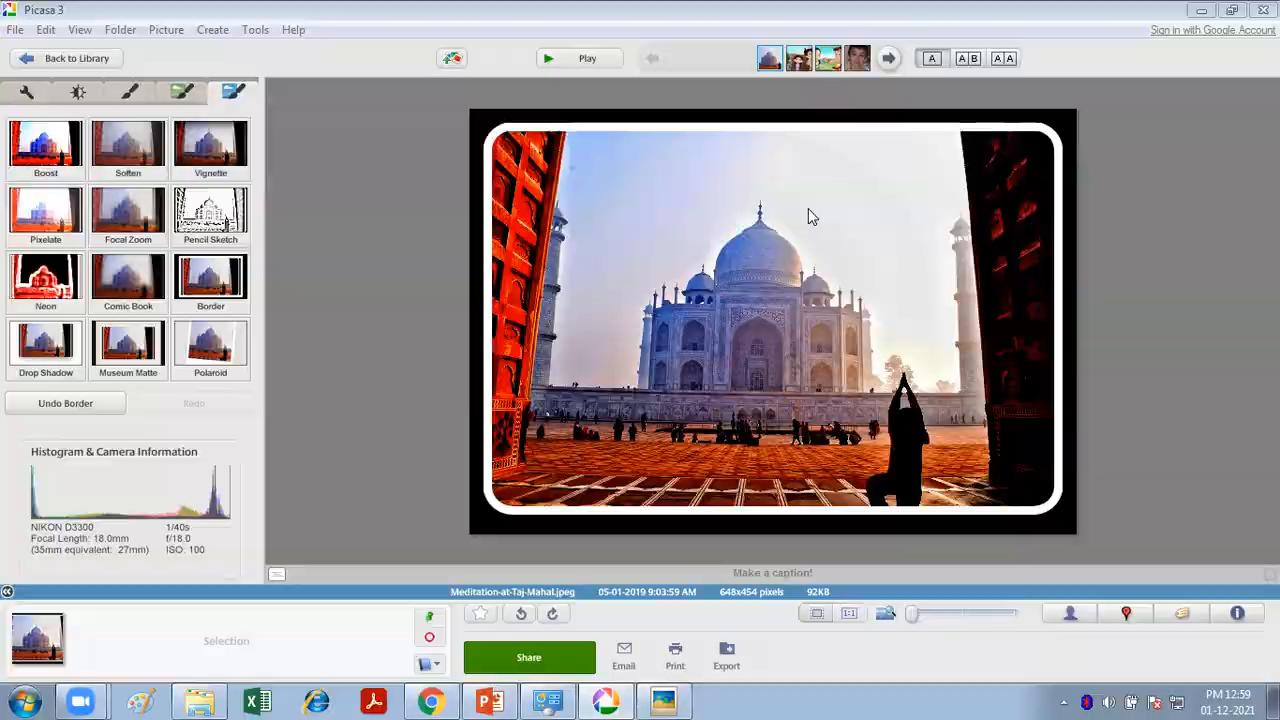
Return to the library and start a picture collage from the Picasa Class folder.
key("Escape")
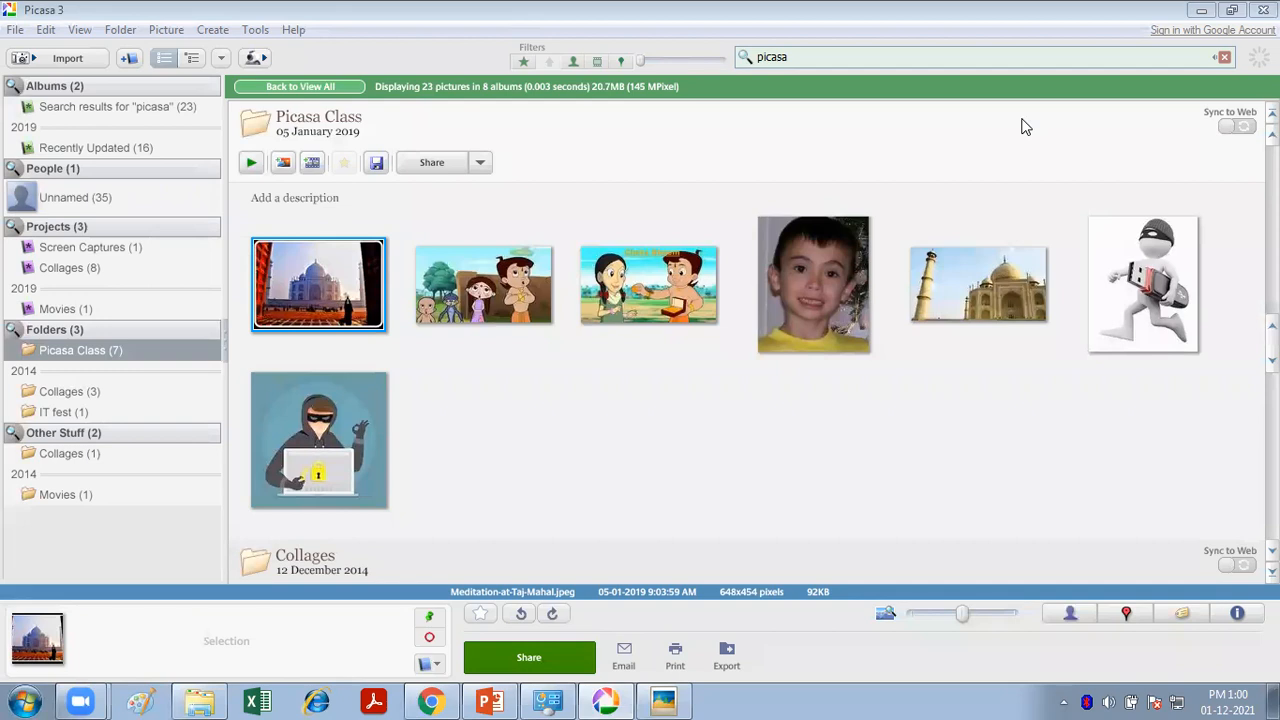
left_click(120, 352)
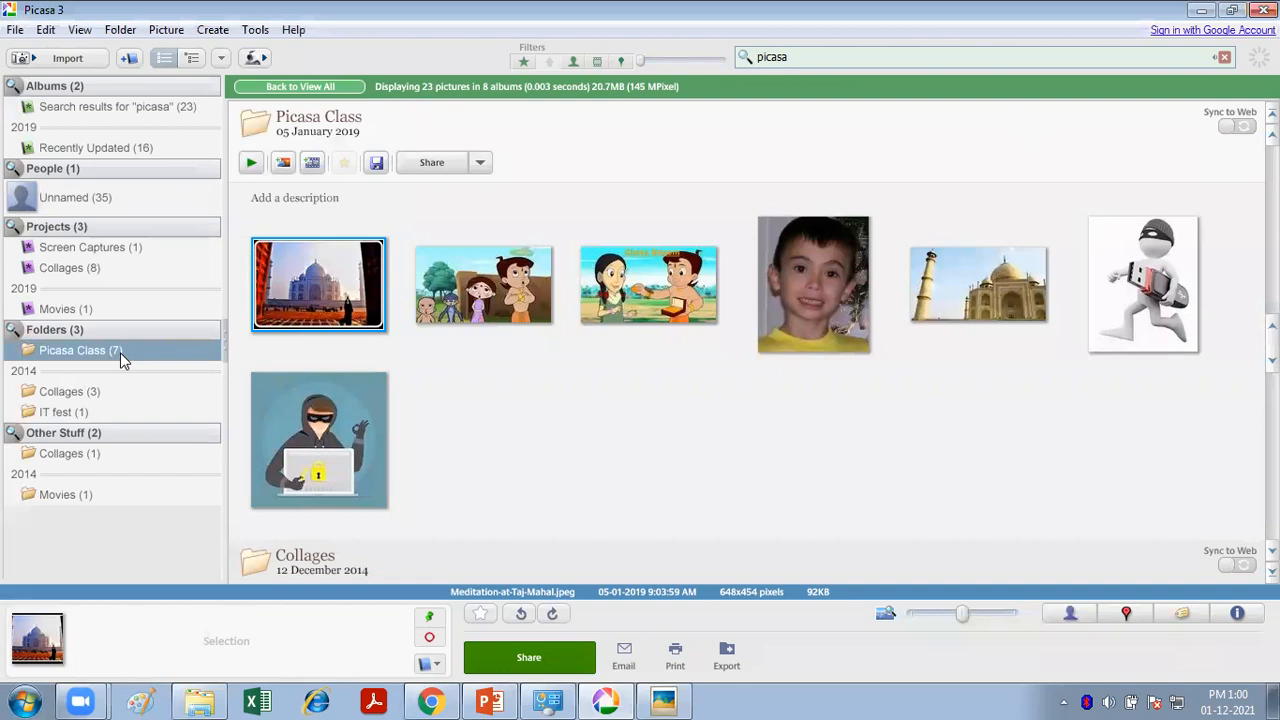
left_click(283, 163)
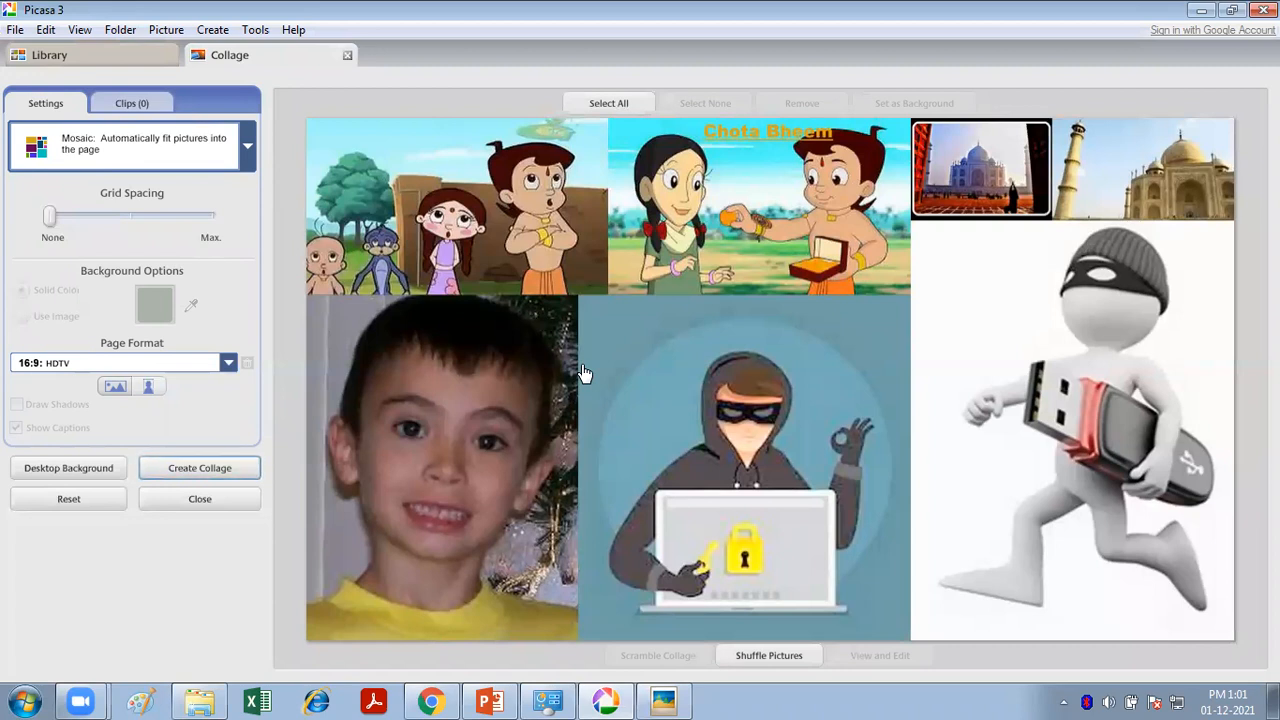
left_click(247, 160)
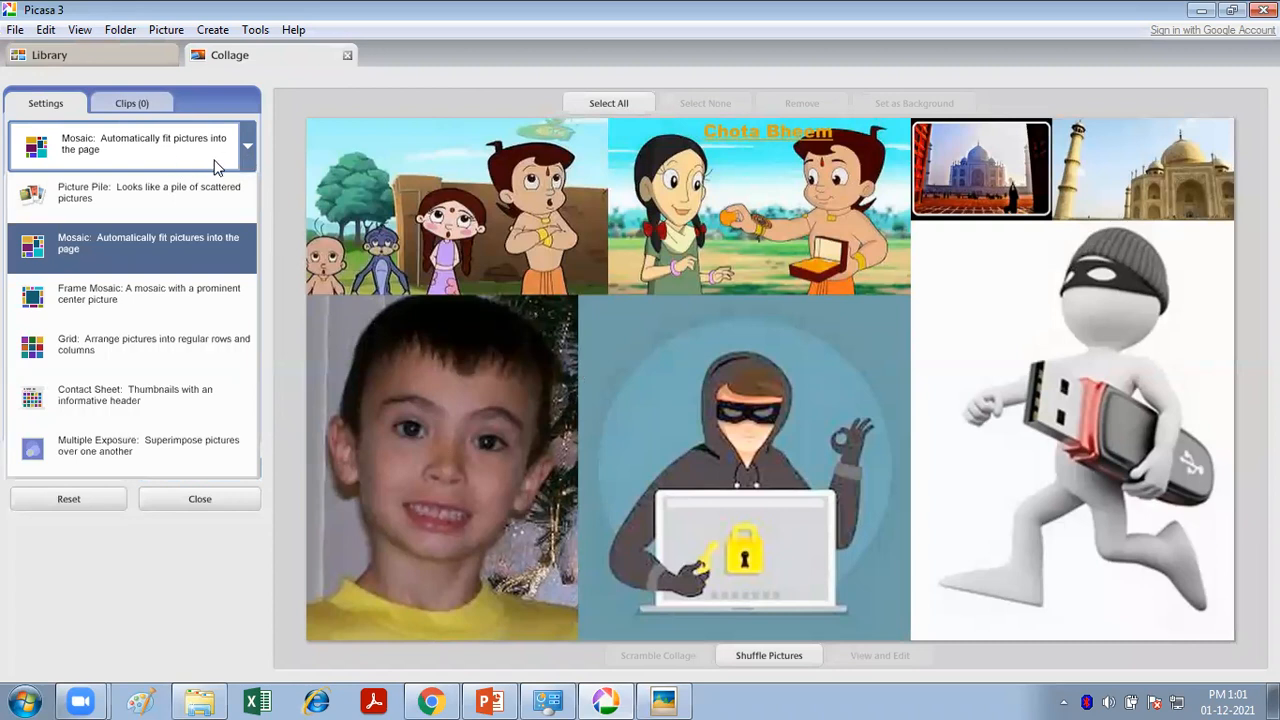
left_click(150, 107)
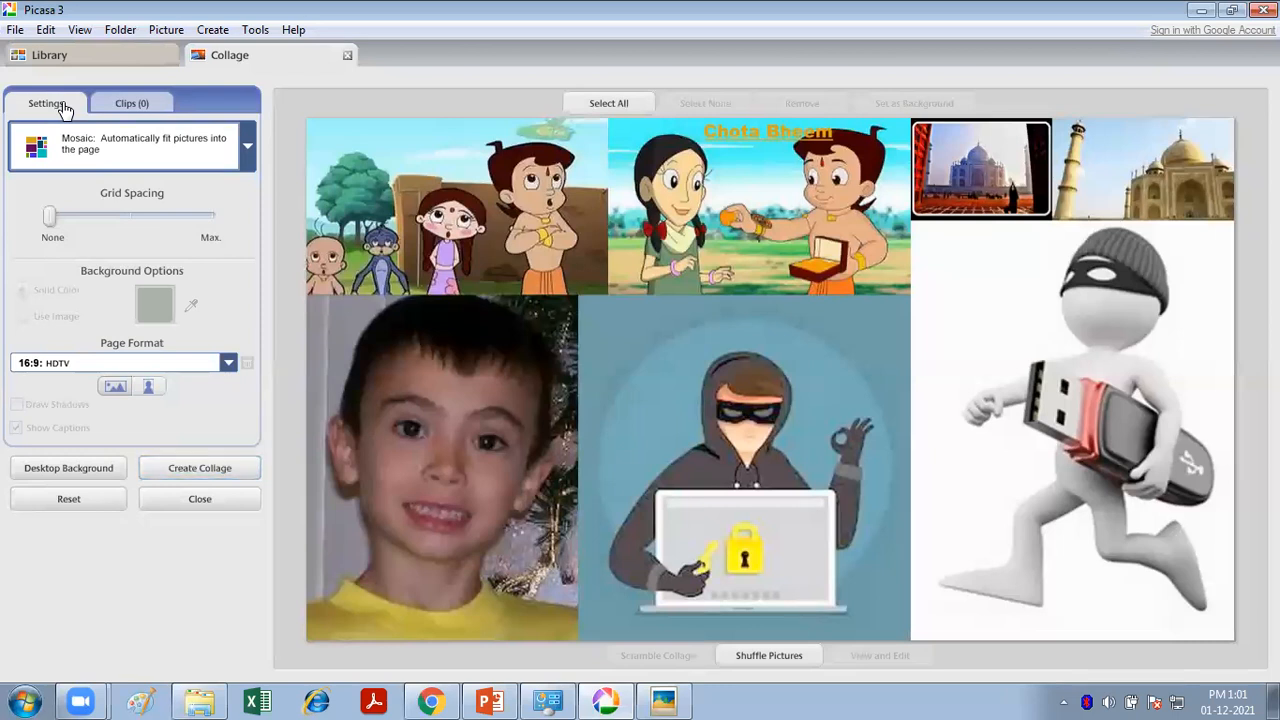
left_click(132, 105)
left_click(54, 108)
Switch the collage to Picture Pile and spread the USB thief, bordered Taj Mahal and cartoon group pictures along the upper part of the page.
left_click(251, 155)
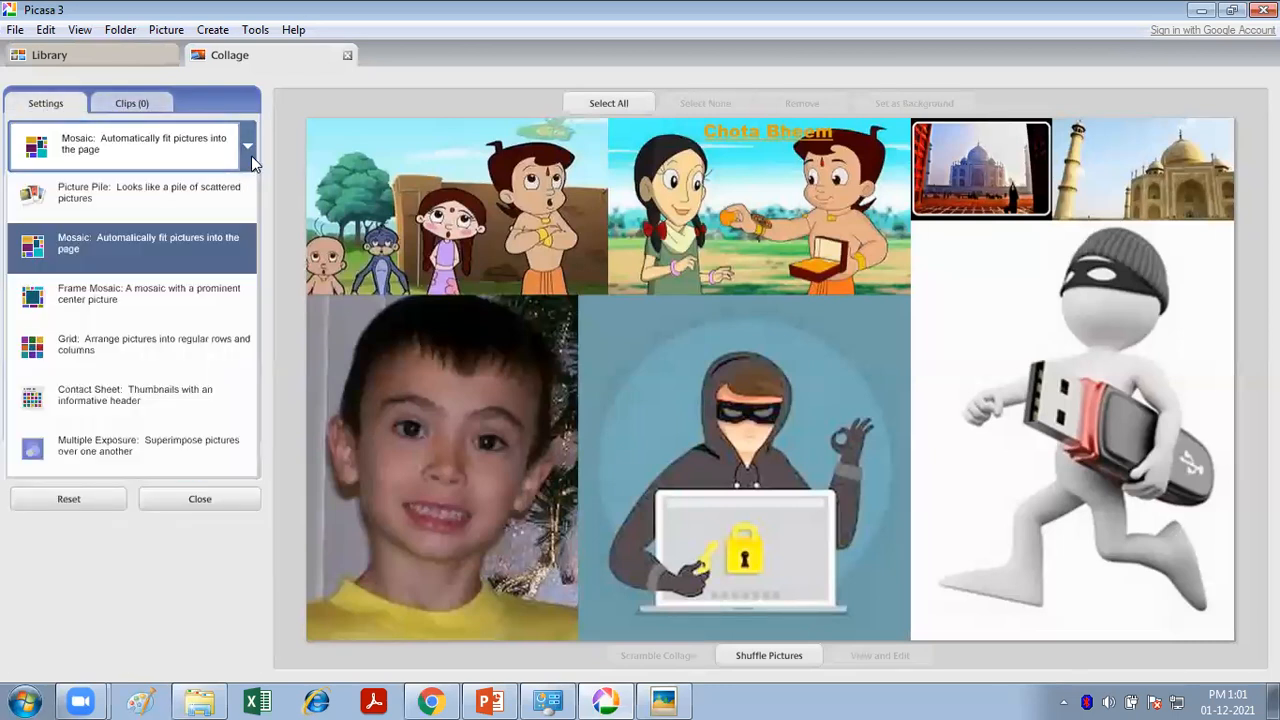
left_click(210, 197)
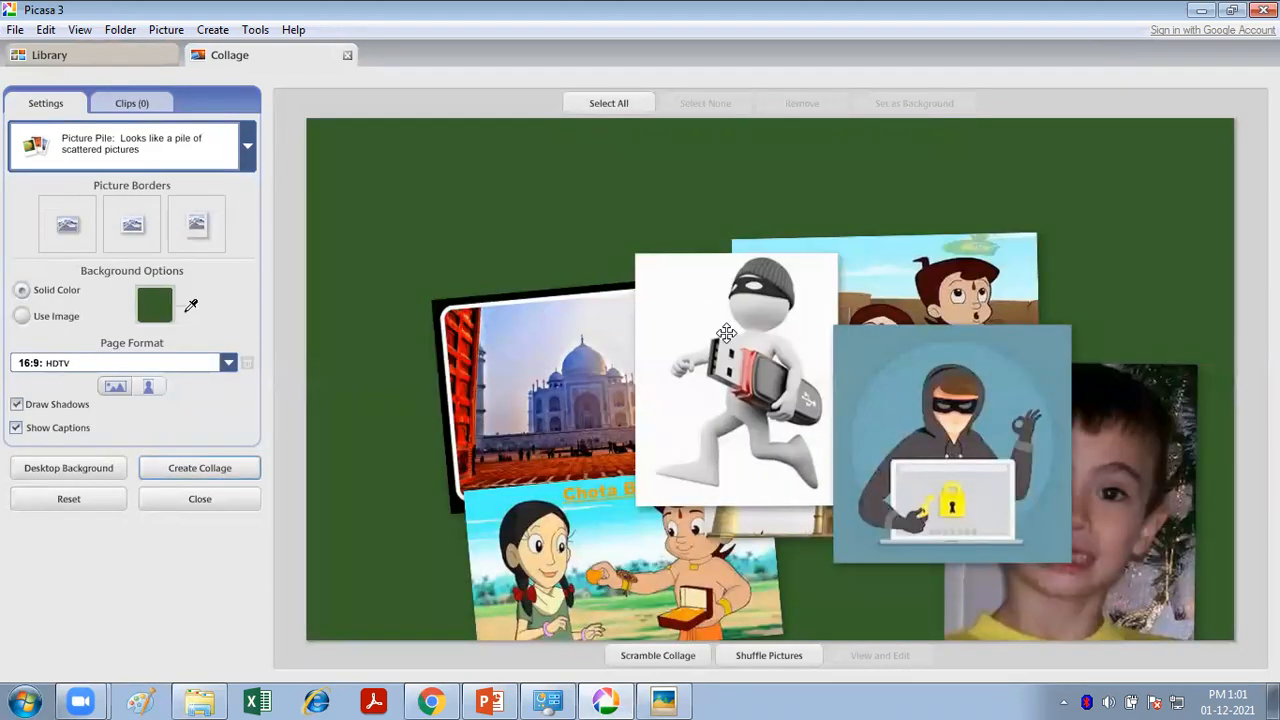
left_click_drag(726, 333, 459, 278)
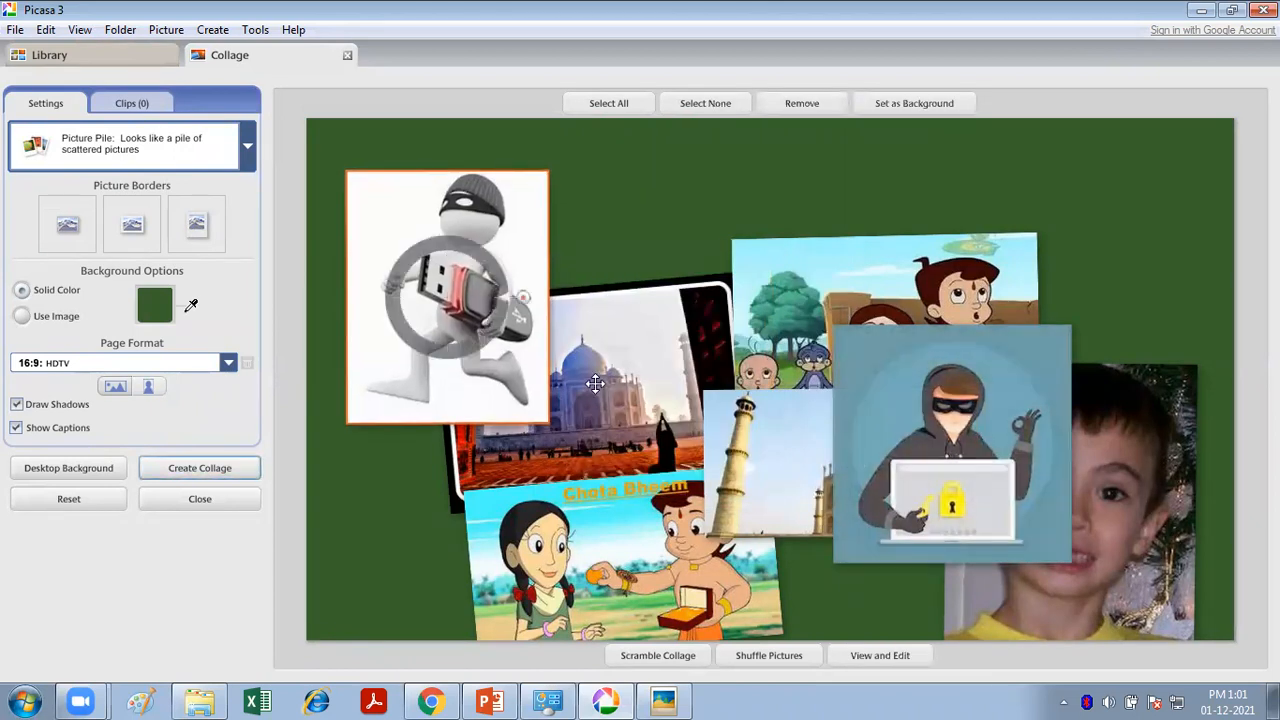
left_click_drag(595, 383, 610, 278)
left_click_drag(808, 294, 837, 239)
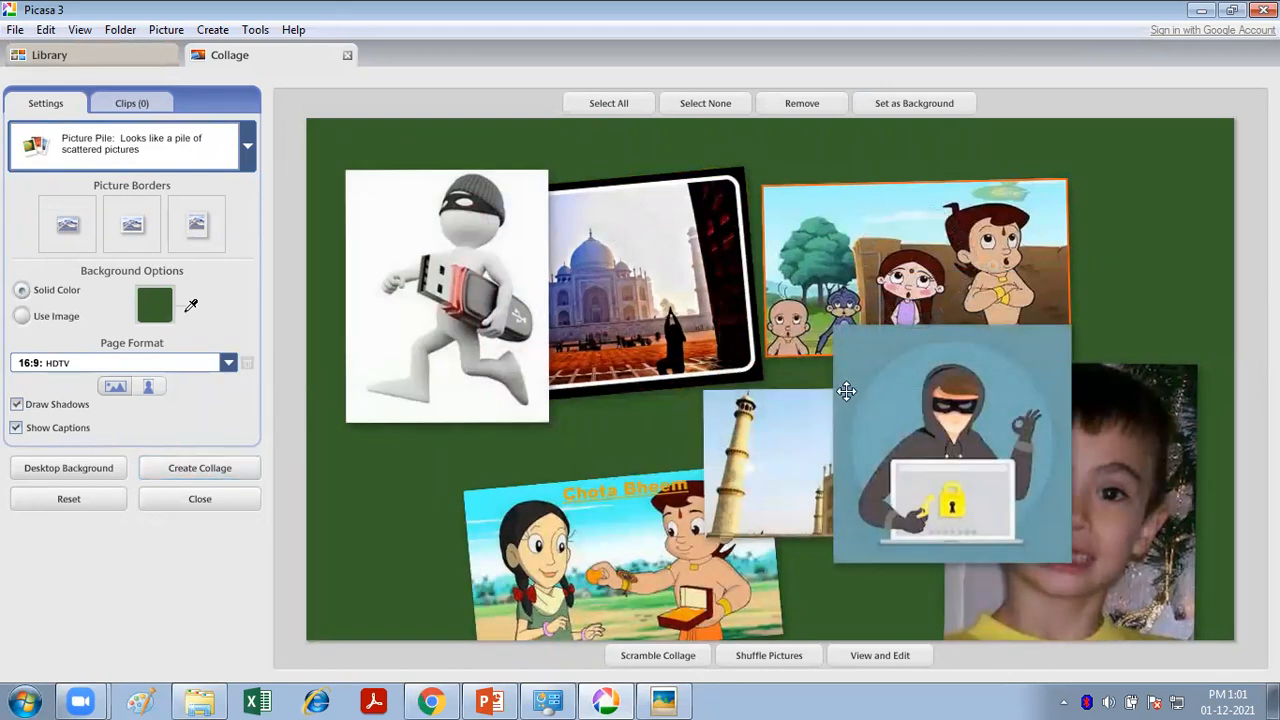
Switch the collage layout to Mosaic and set the grid spacing slightly above None.
left_click(249, 155)
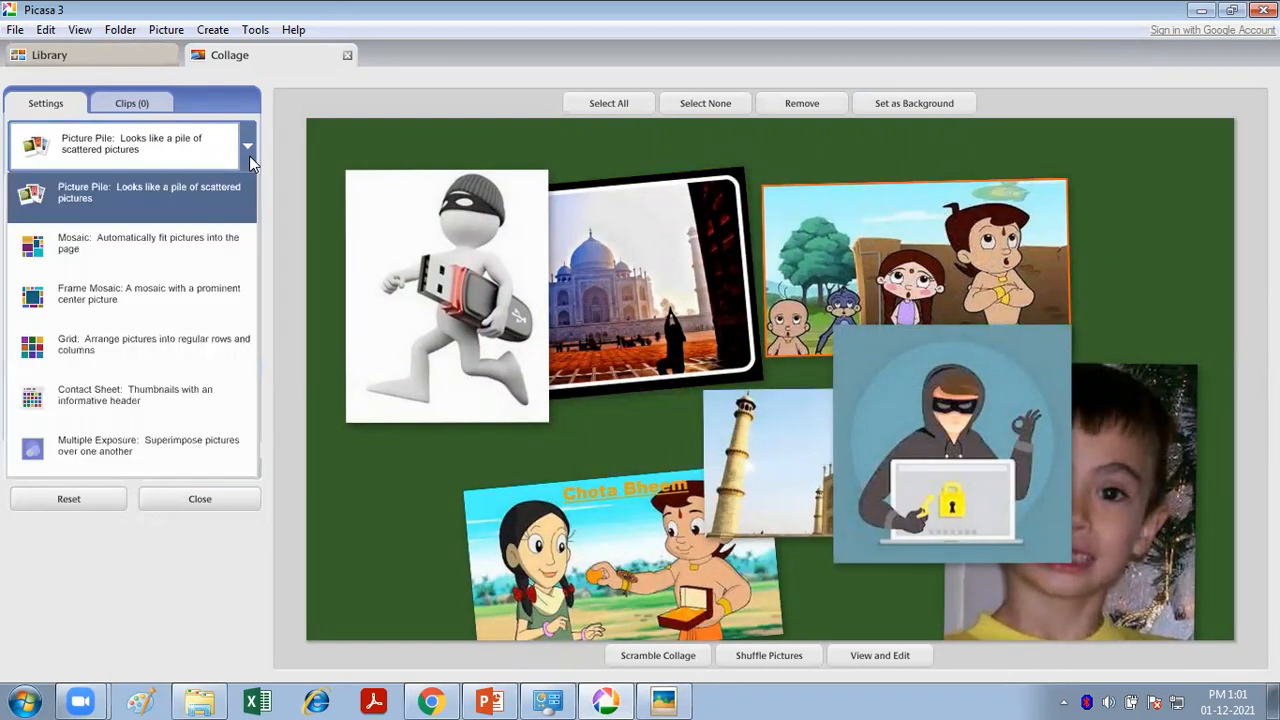
left_click(184, 232)
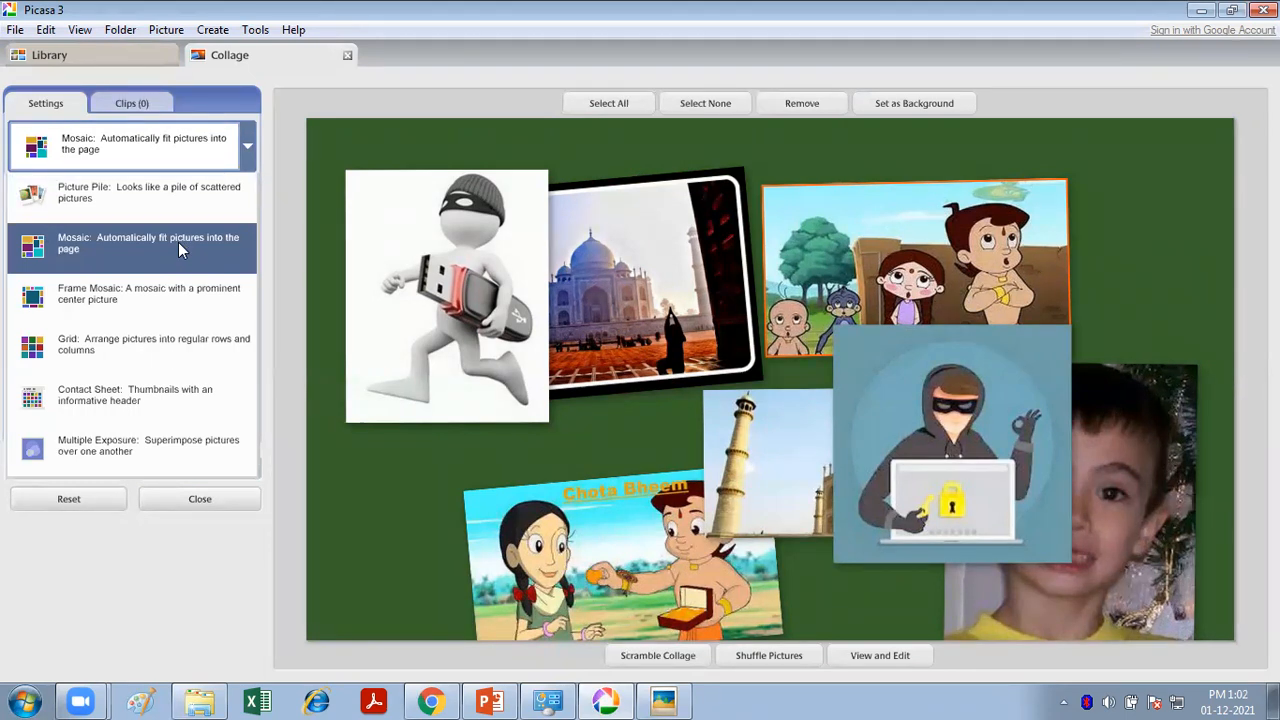
left_click(178, 242)
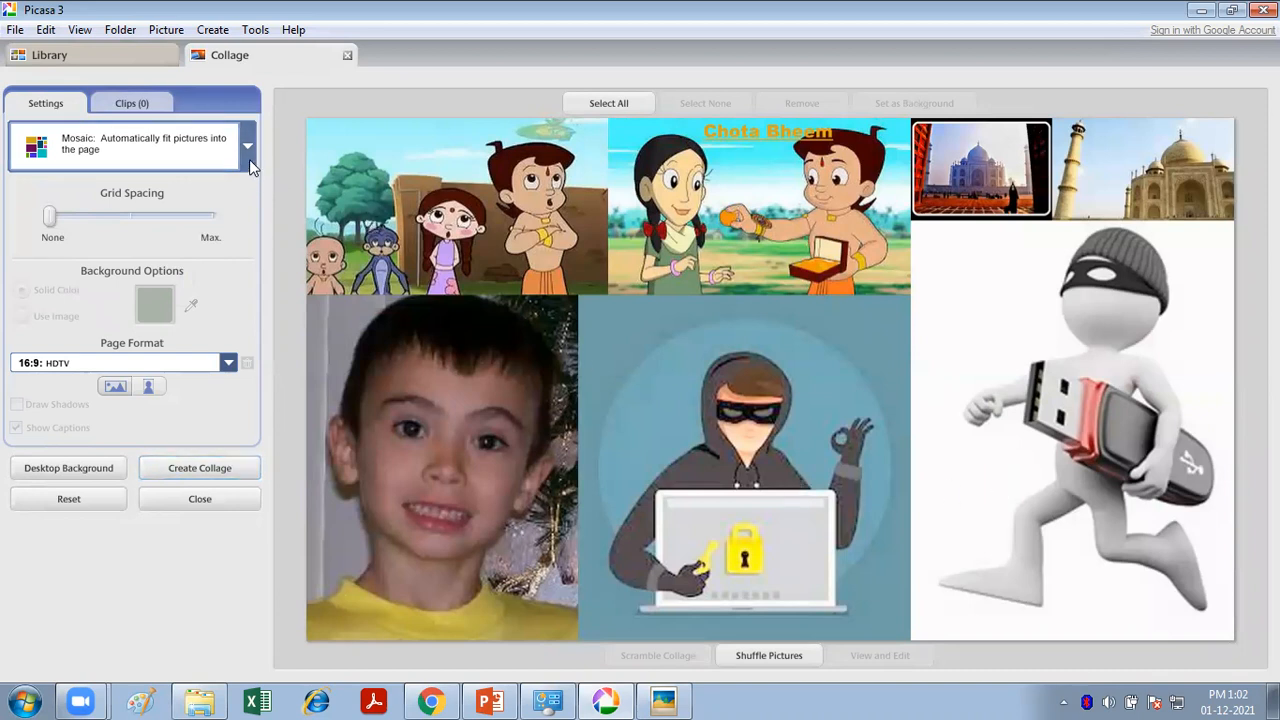
left_click_drag(51, 216, 74, 218)
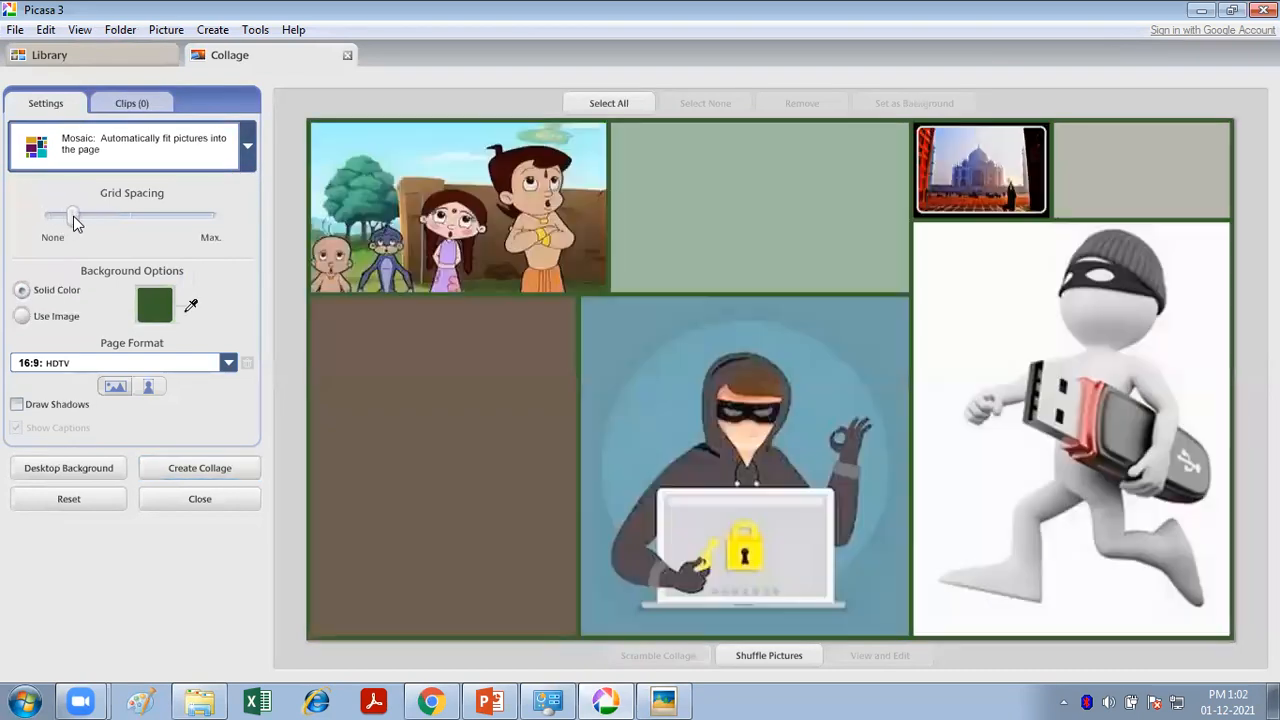
left_click(244, 135)
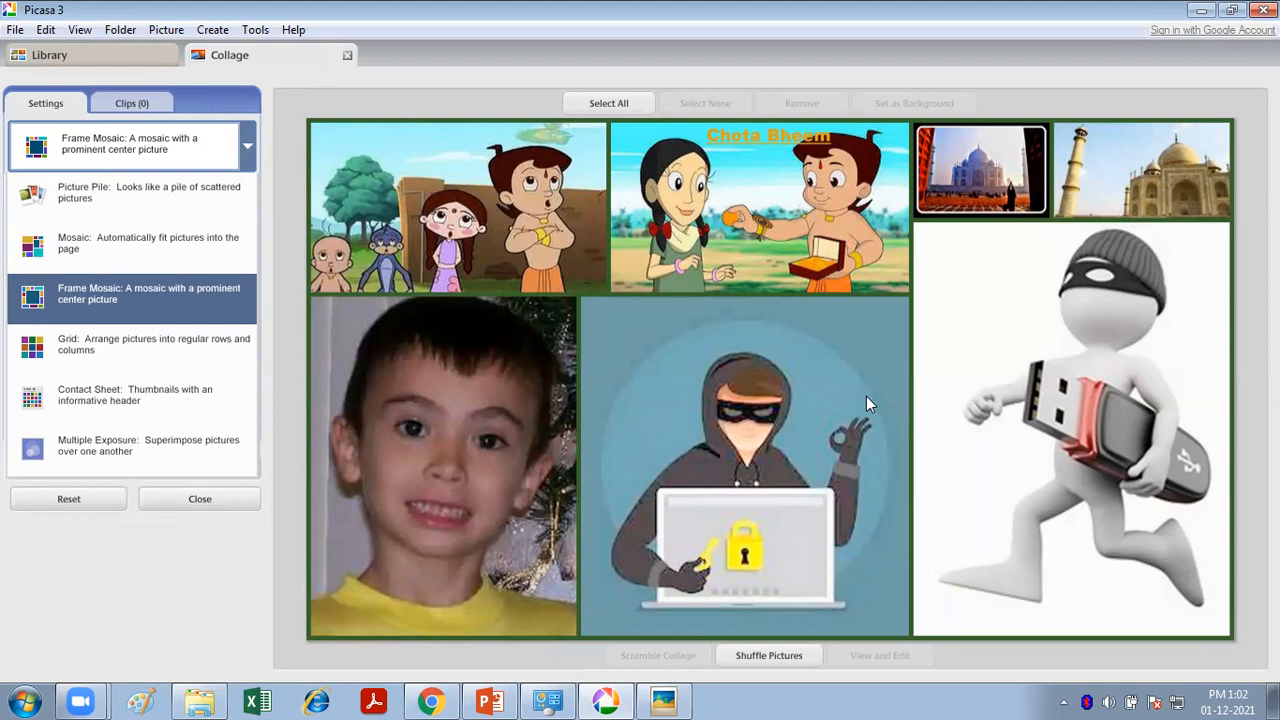
left_click(148, 243)
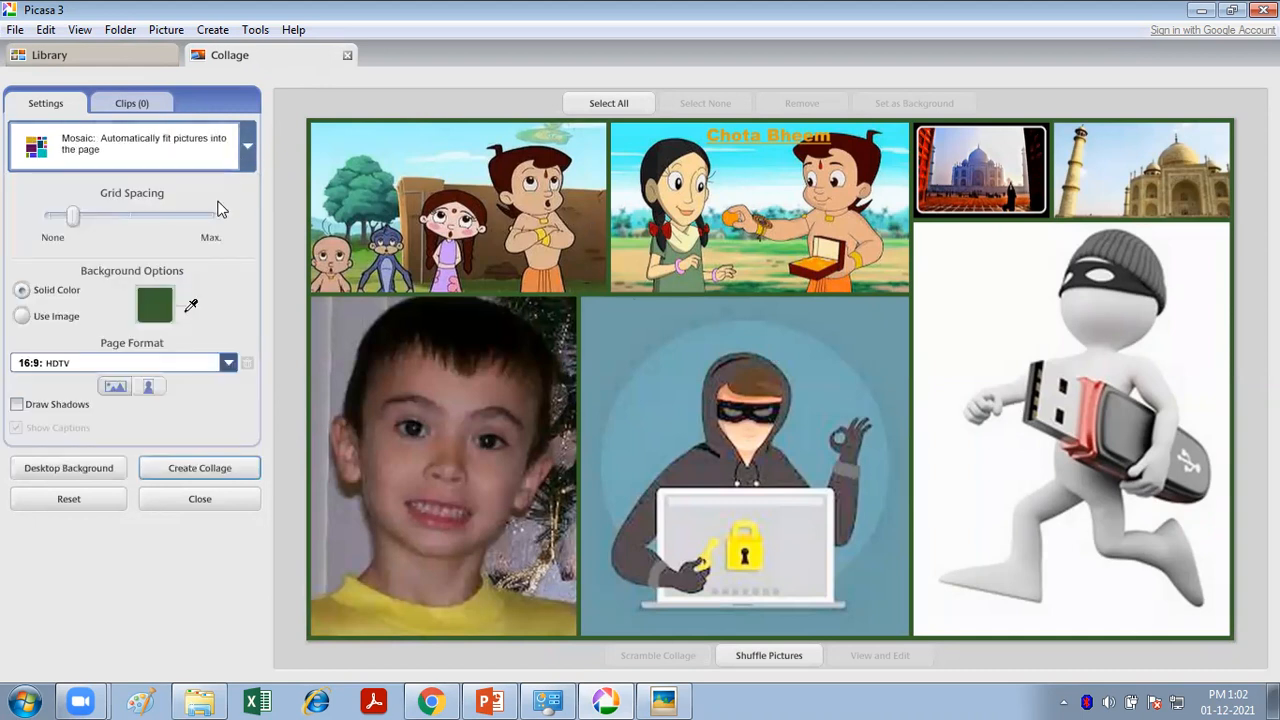
Switch the collage layout to Grid and widen the grid spacing to about a quarter of the range.
left_click(240, 157)
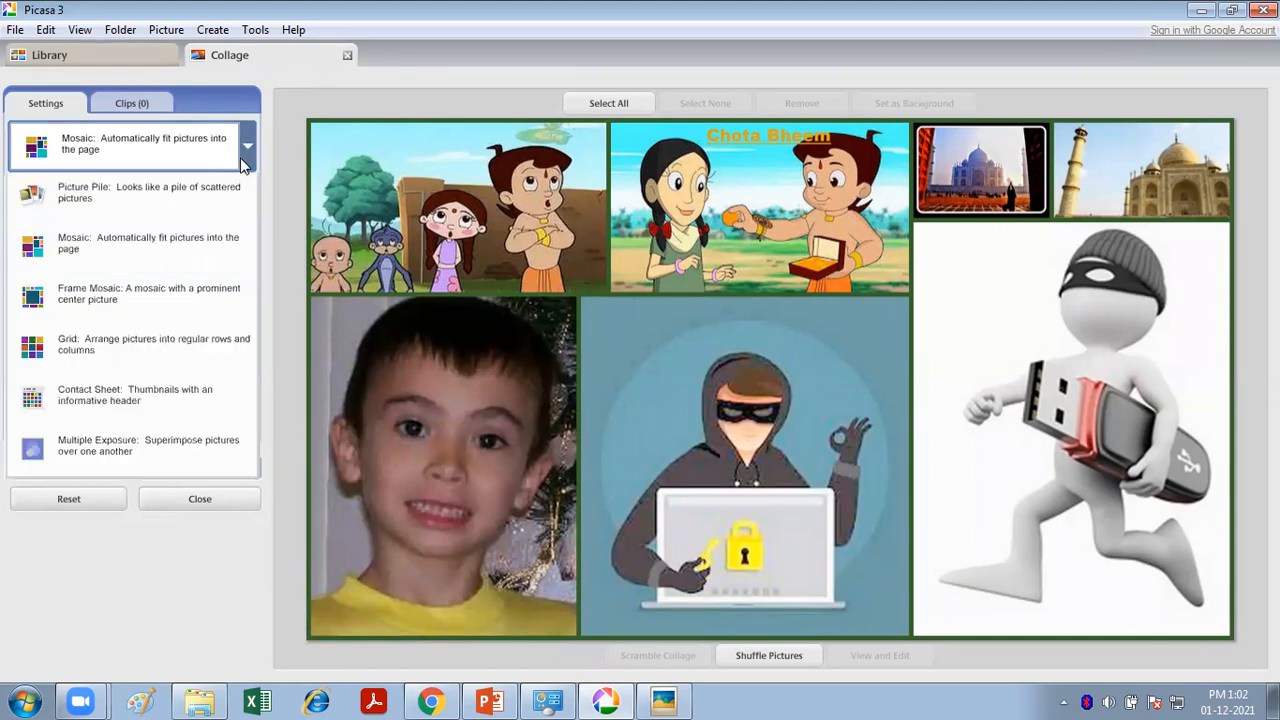
left_click(142, 353)
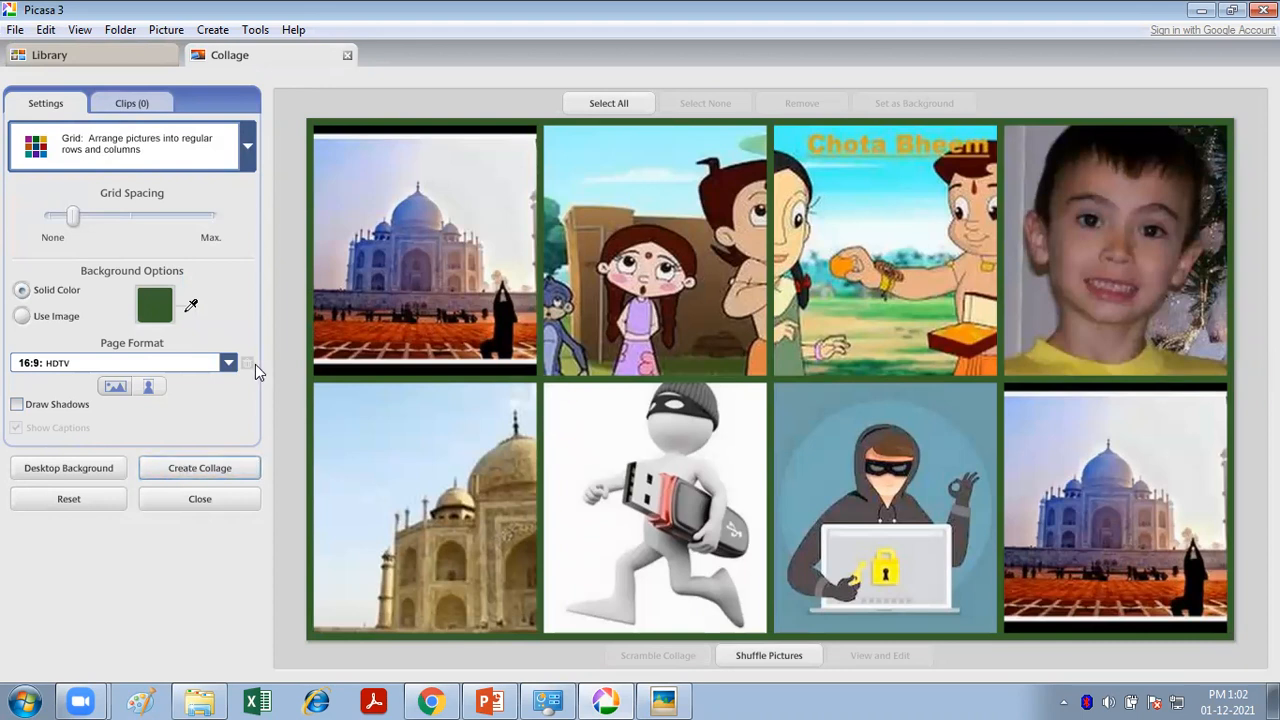
left_click(88, 217)
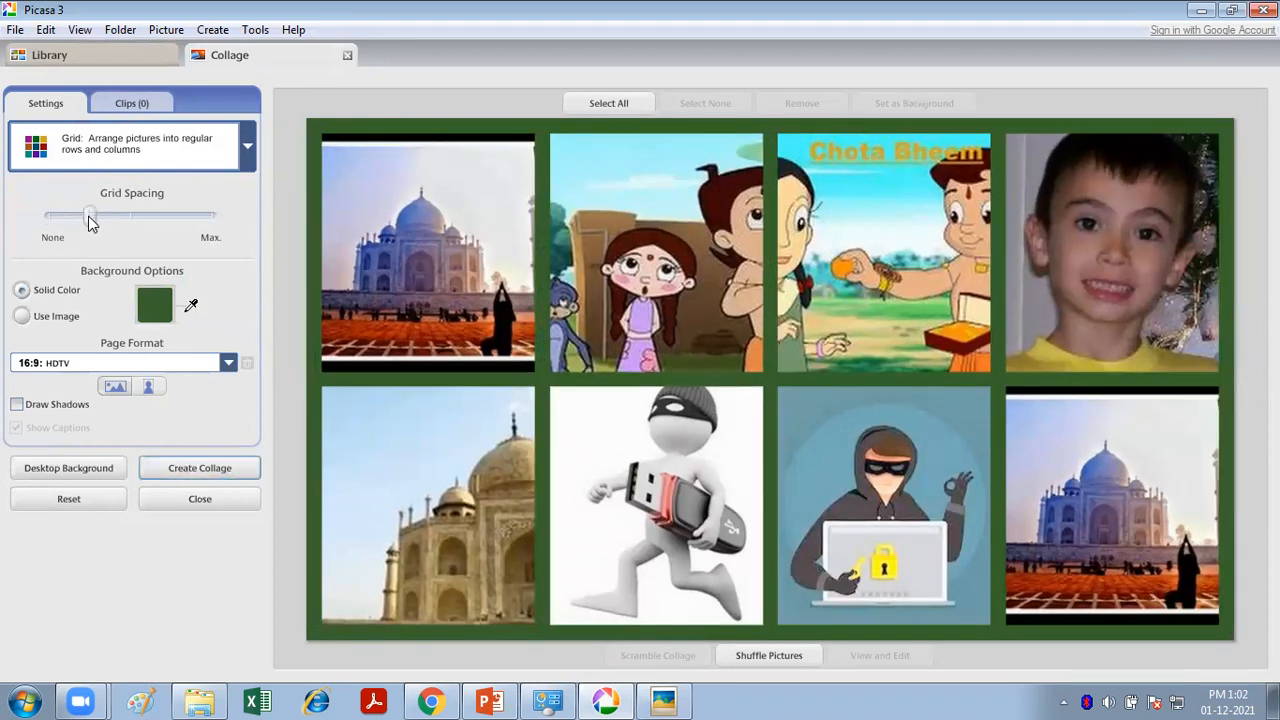
left_click(160, 305)
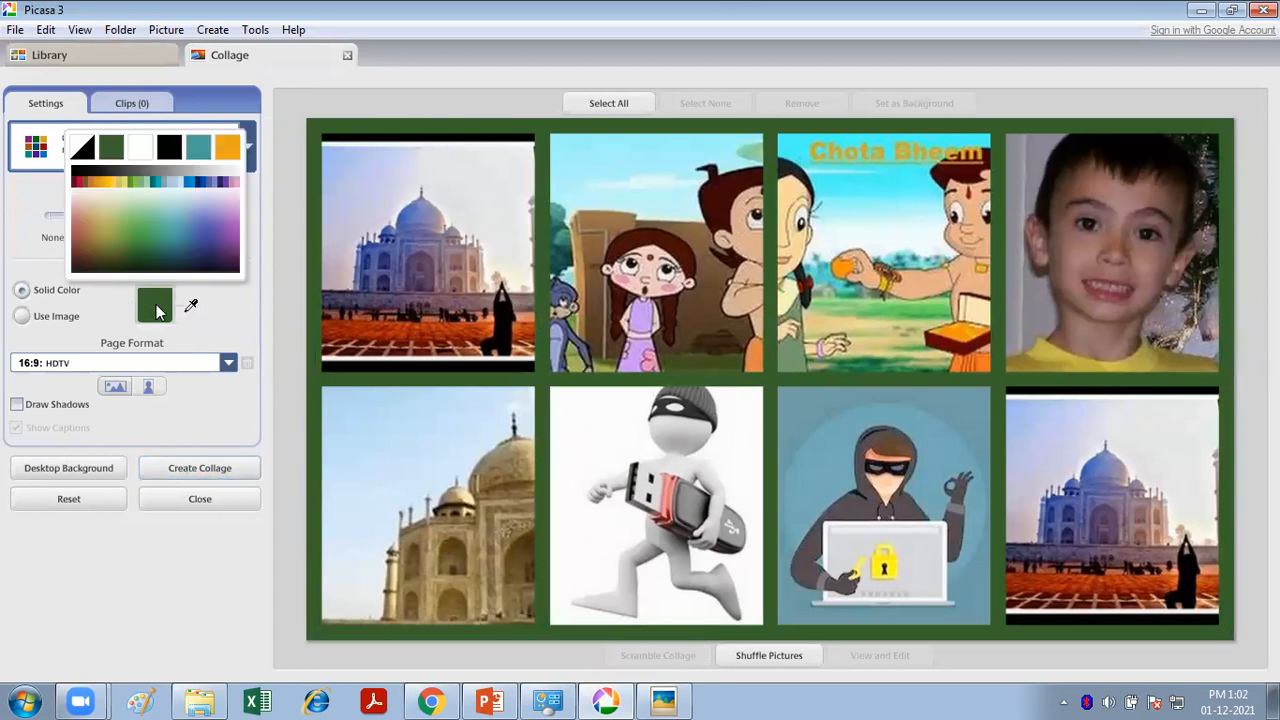
left_click(159, 304)
left_click(162, 298)
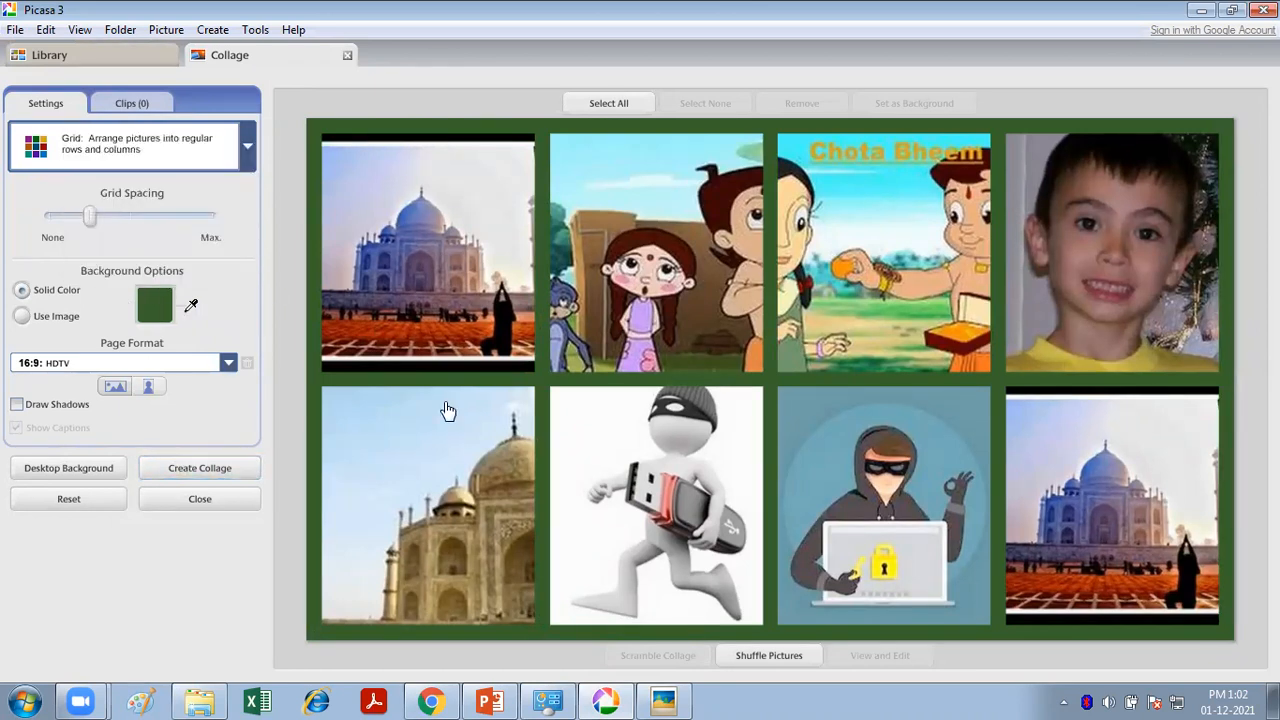
Switch the collage layout to Contact Sheet.
left_click(250, 150)
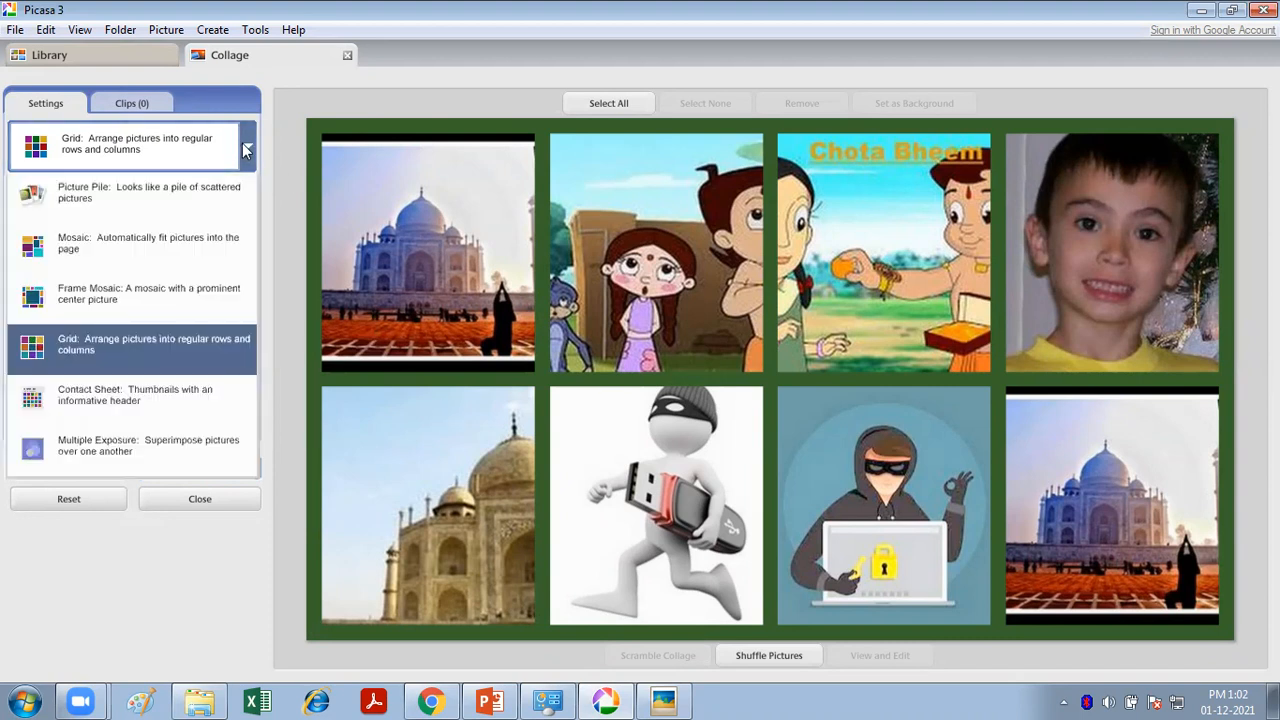
left_click(157, 381)
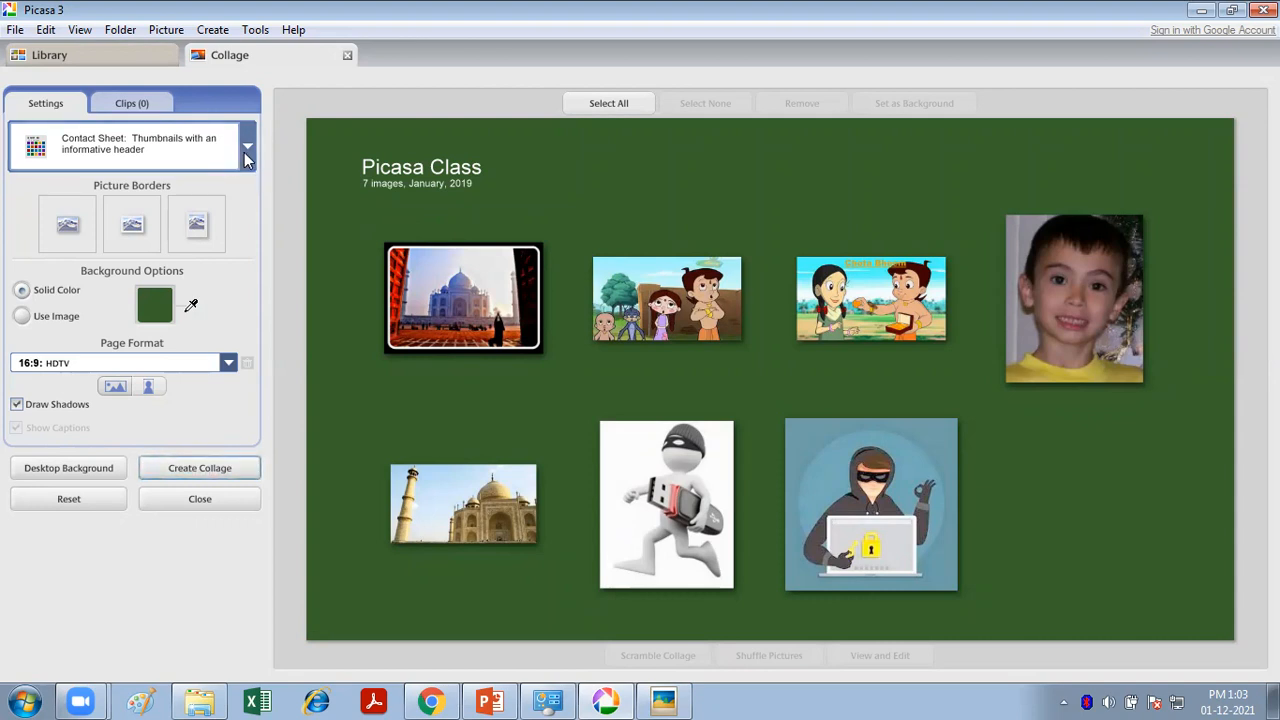
Apply the plain white border and the instant-photo border to the contact sheet pictures, and switch the collage layout to Multiple Exposure.
left_click(136, 214)
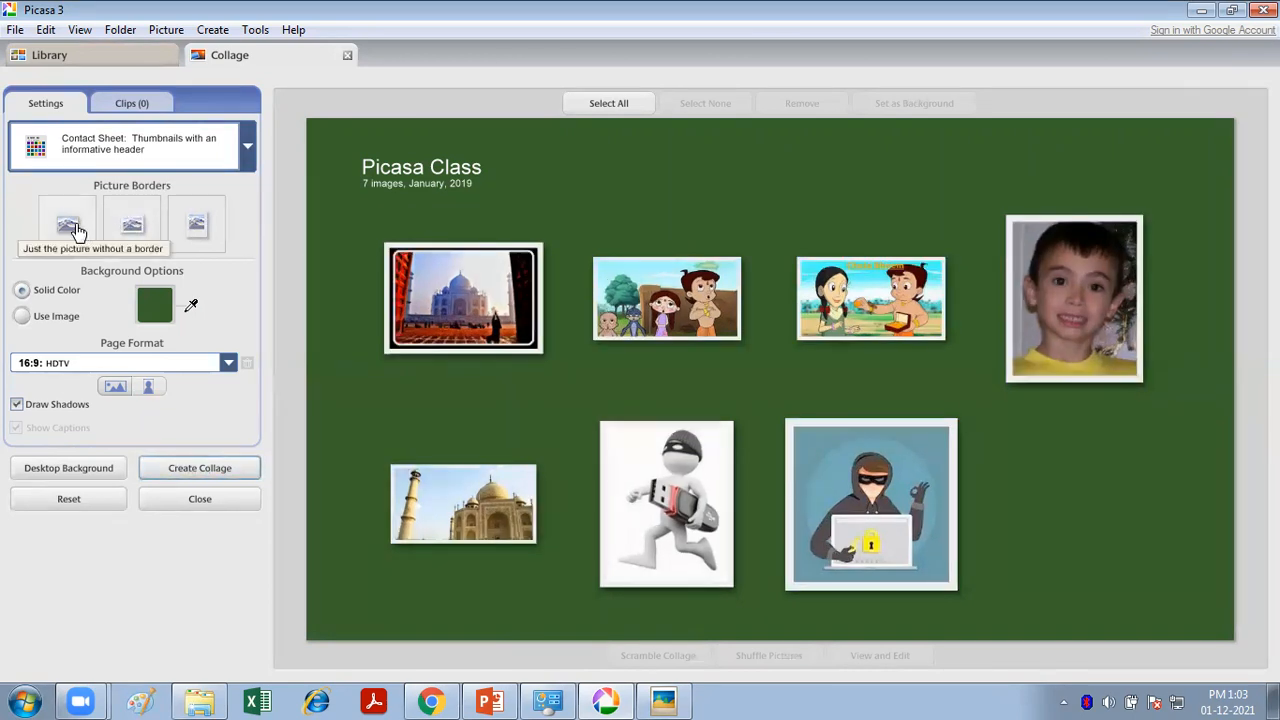
left_click(192, 230)
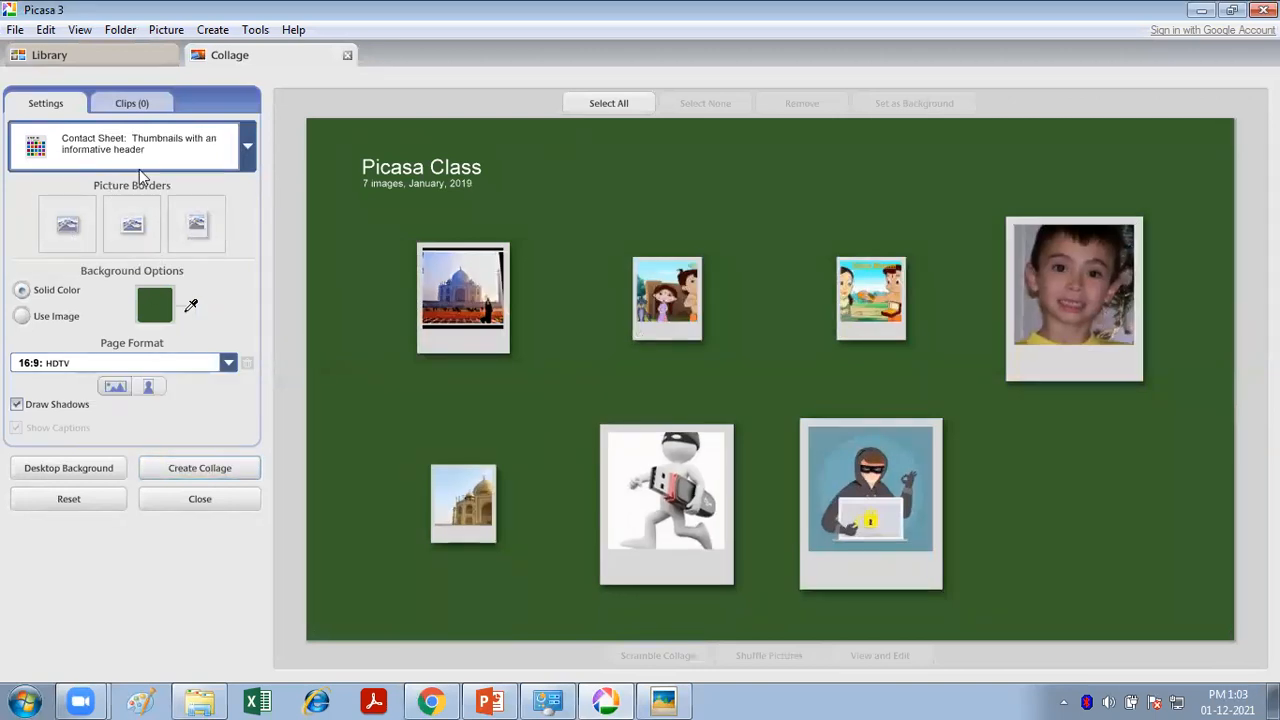
left_click(249, 145)
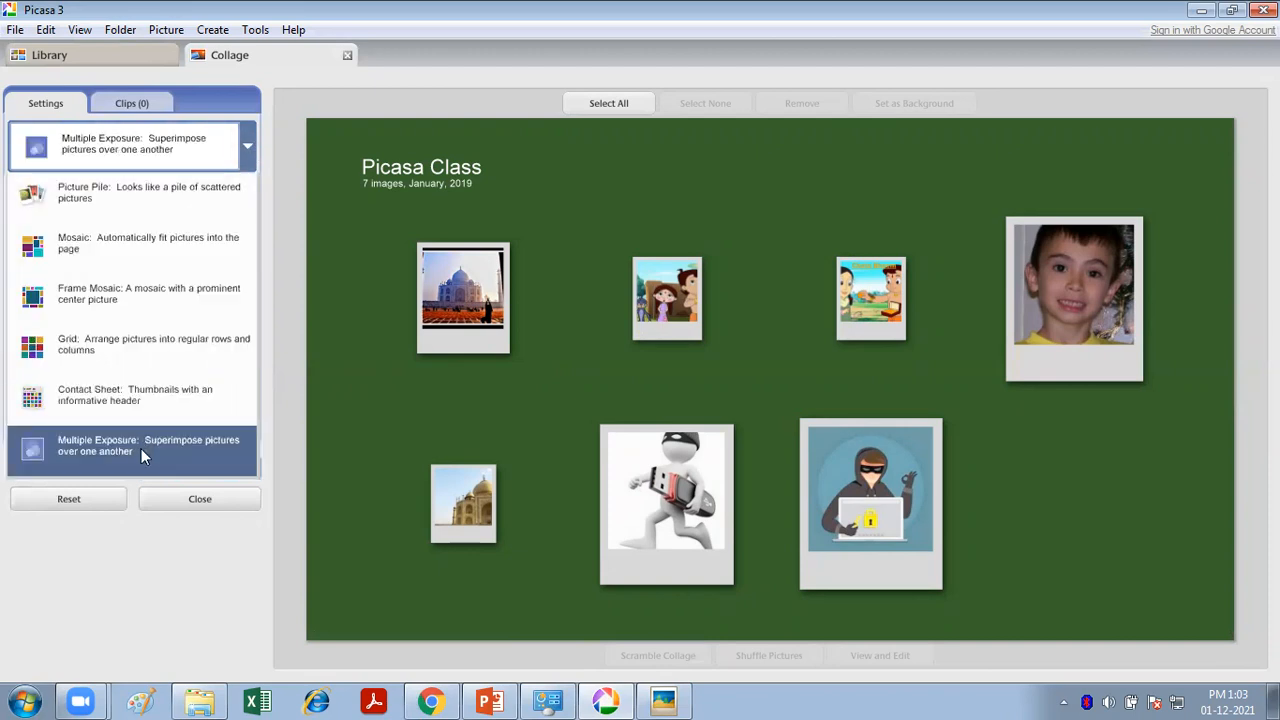
left_click(141, 450)
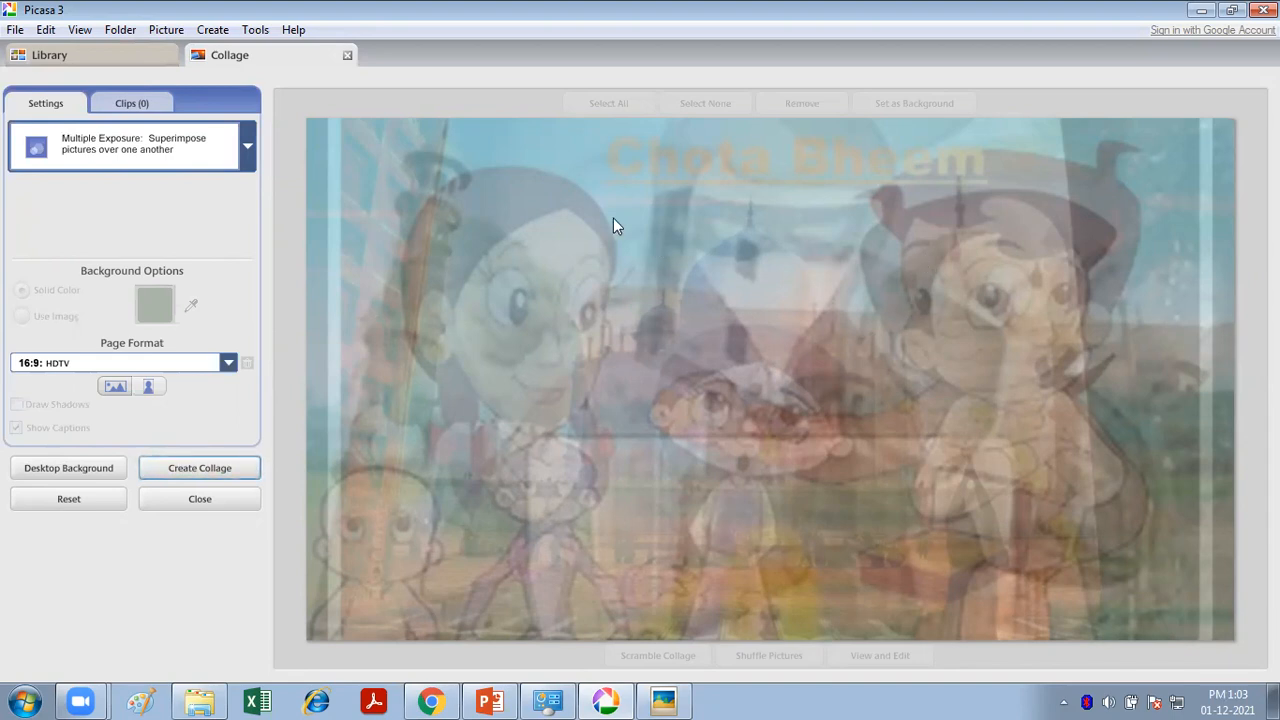
Switch the collage layout to Mosaic and remove the titled Chota Bheem picture and the USB thief picture from the page.
left_click(246, 141)
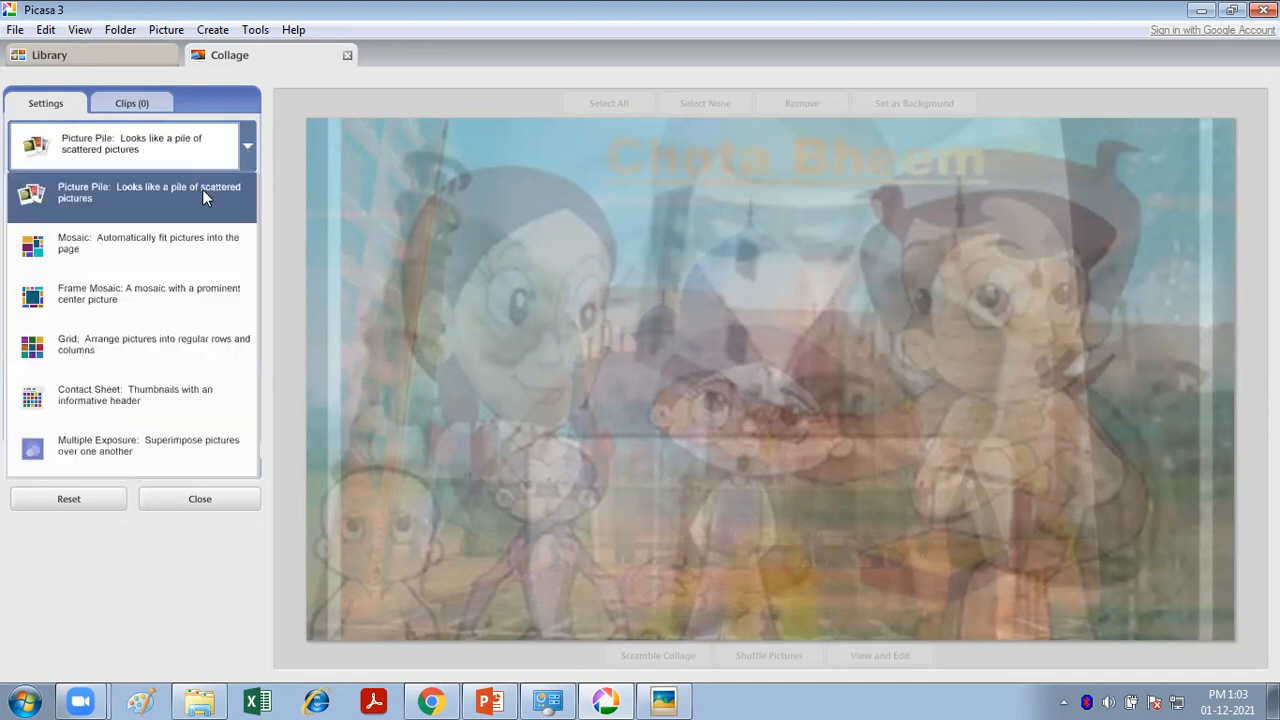
left_click(187, 240)
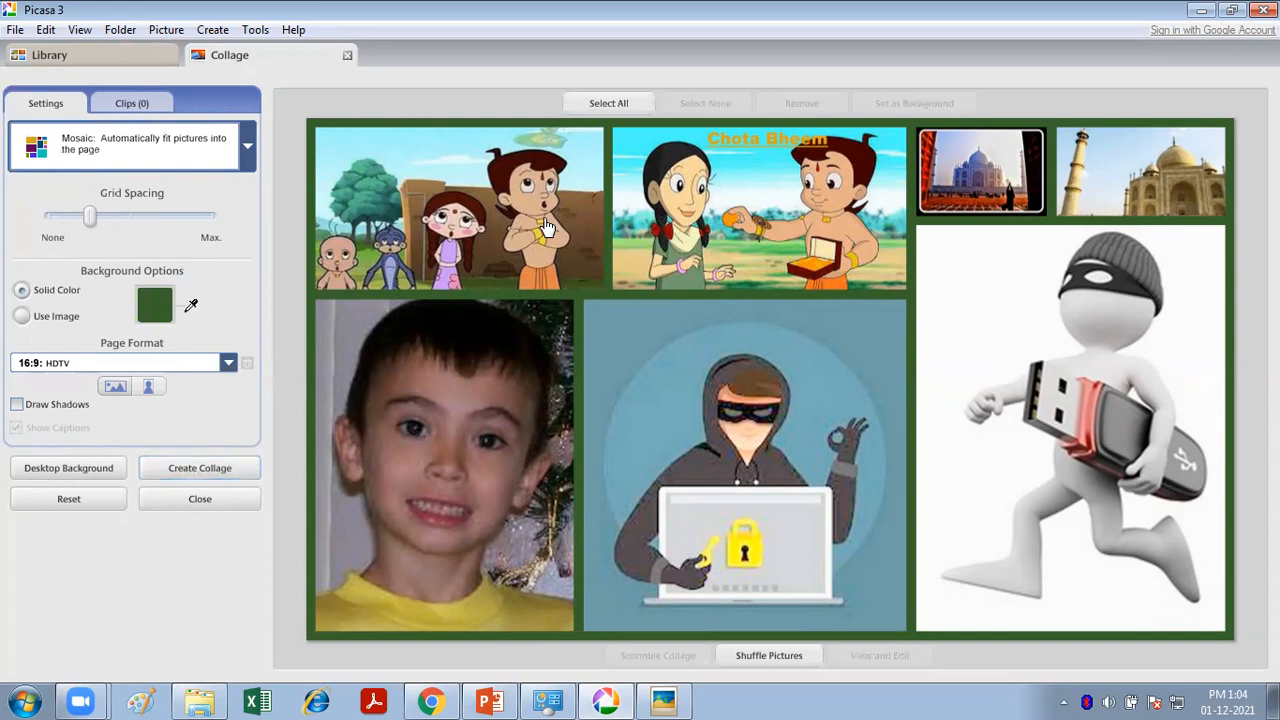
right_click(699, 258)
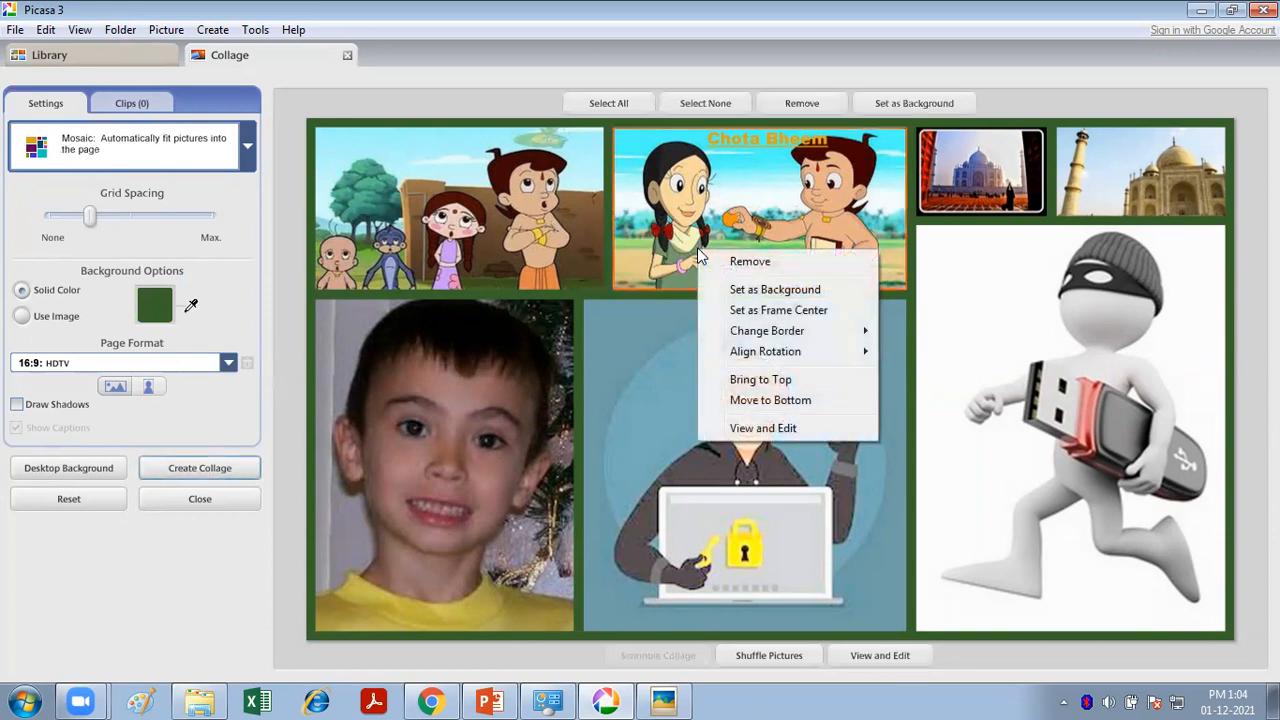
left_click(750, 263)
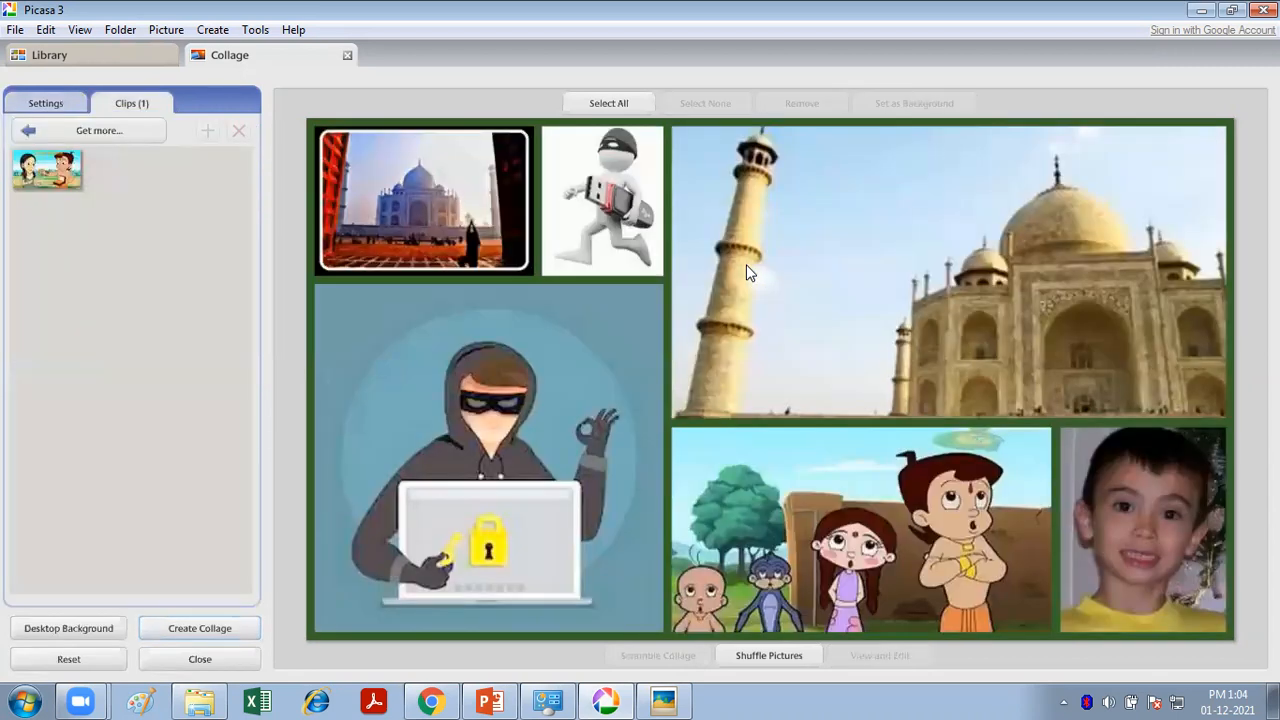
left_click_drag(597, 249, 27, 342)
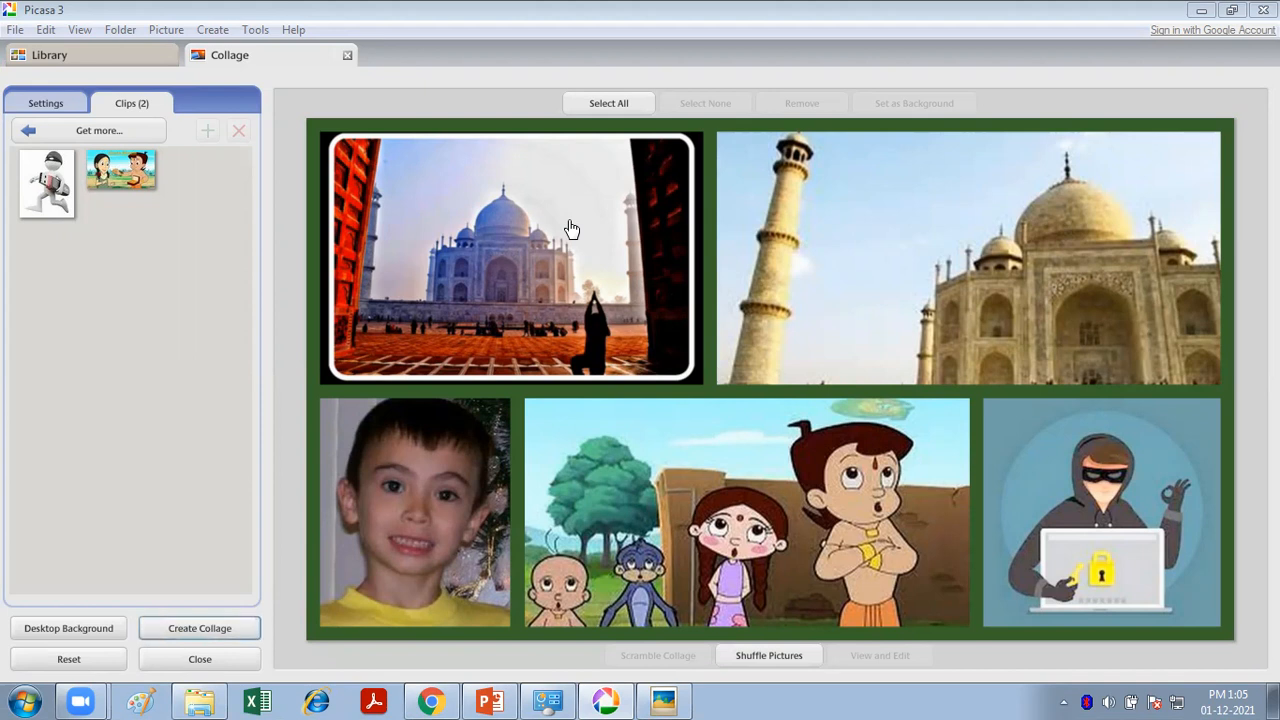
Swap the positions of the two Taj Mahal pictures in the mosaic.
left_click(546, 273)
left_click_drag(546, 273, 945, 342)
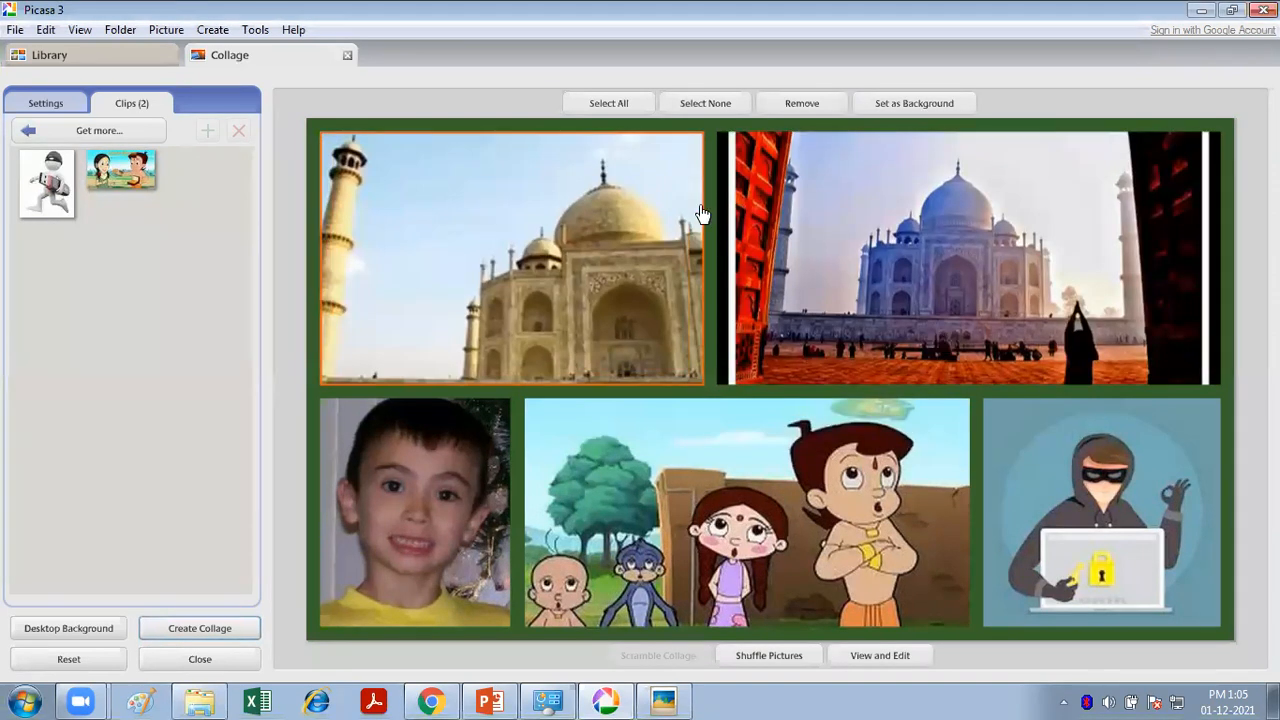
left_click(942, 314)
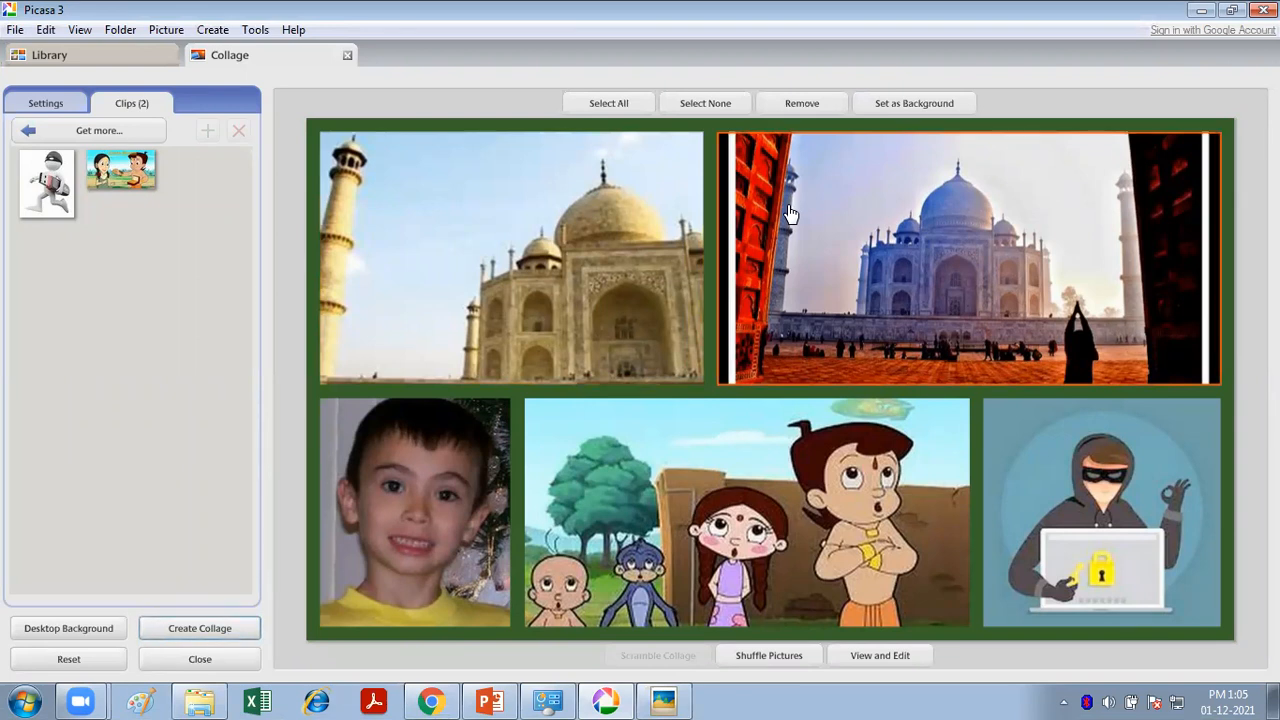
left_click(695, 266)
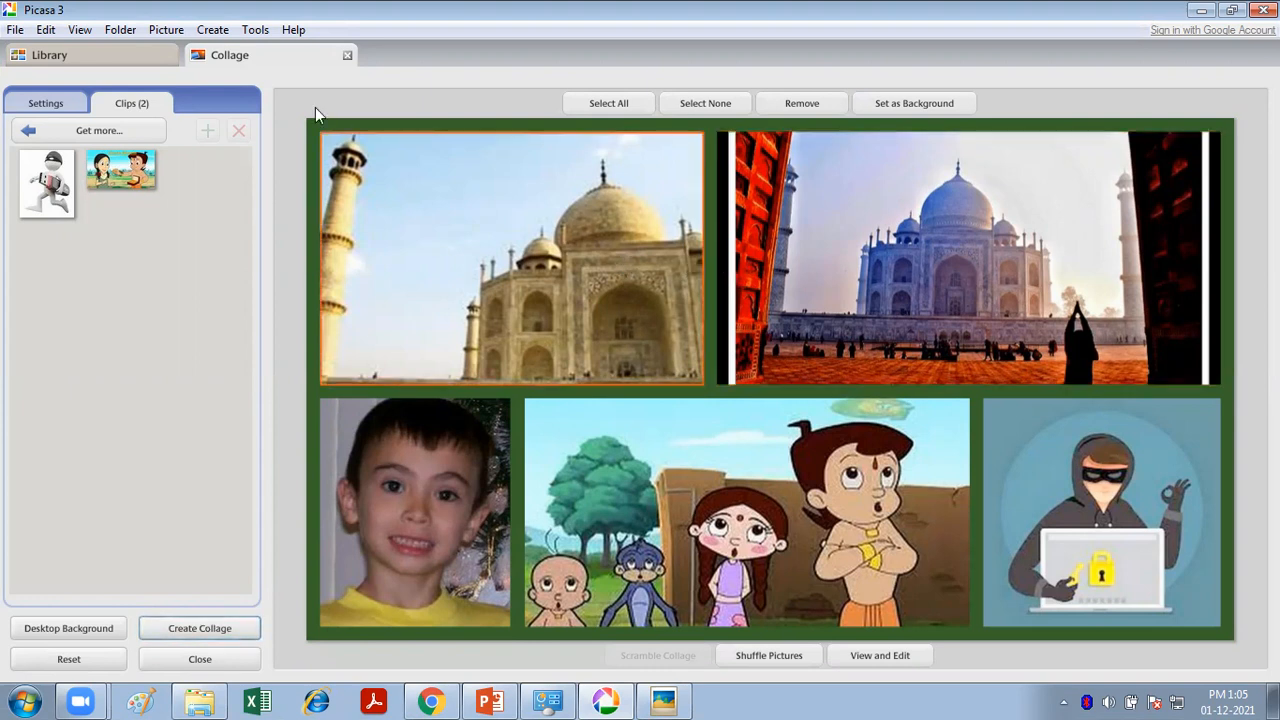
Switch the collage layout to Picture Pile, and tilt, shrink and move the hacker picture towards the page's lower-left area.
left_click(30, 106)
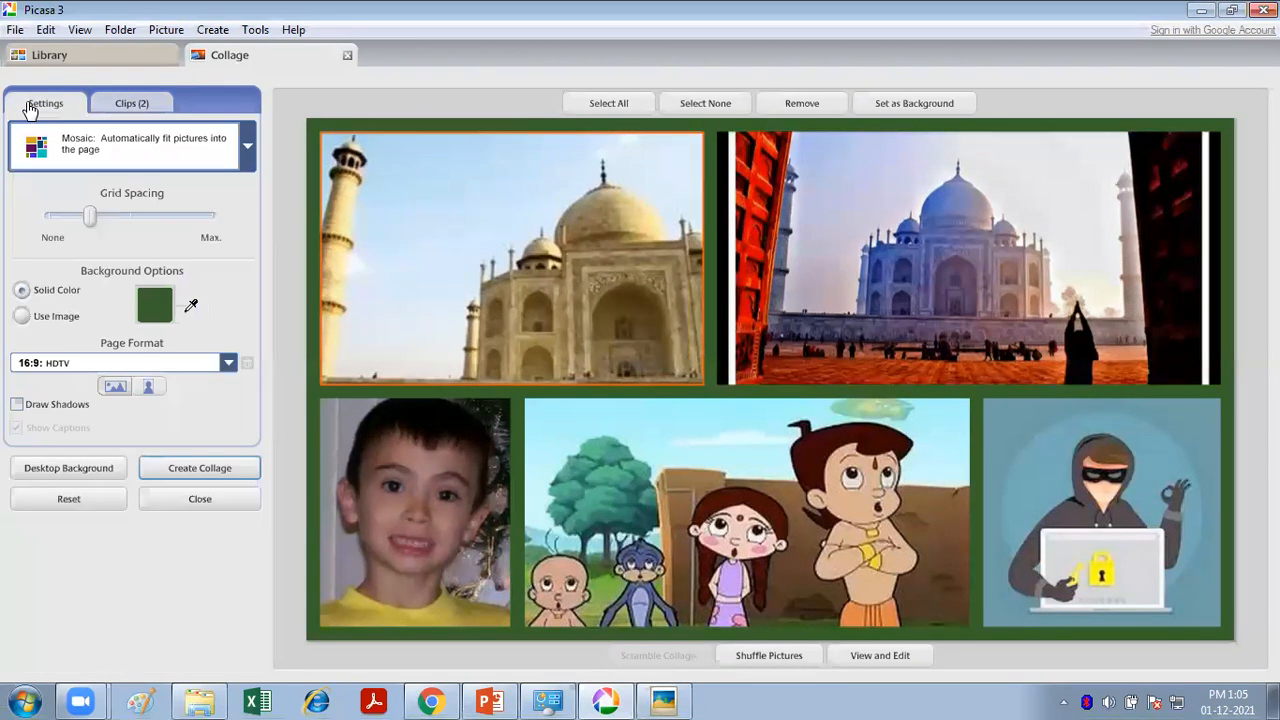
left_click(240, 154)
left_click(184, 195)
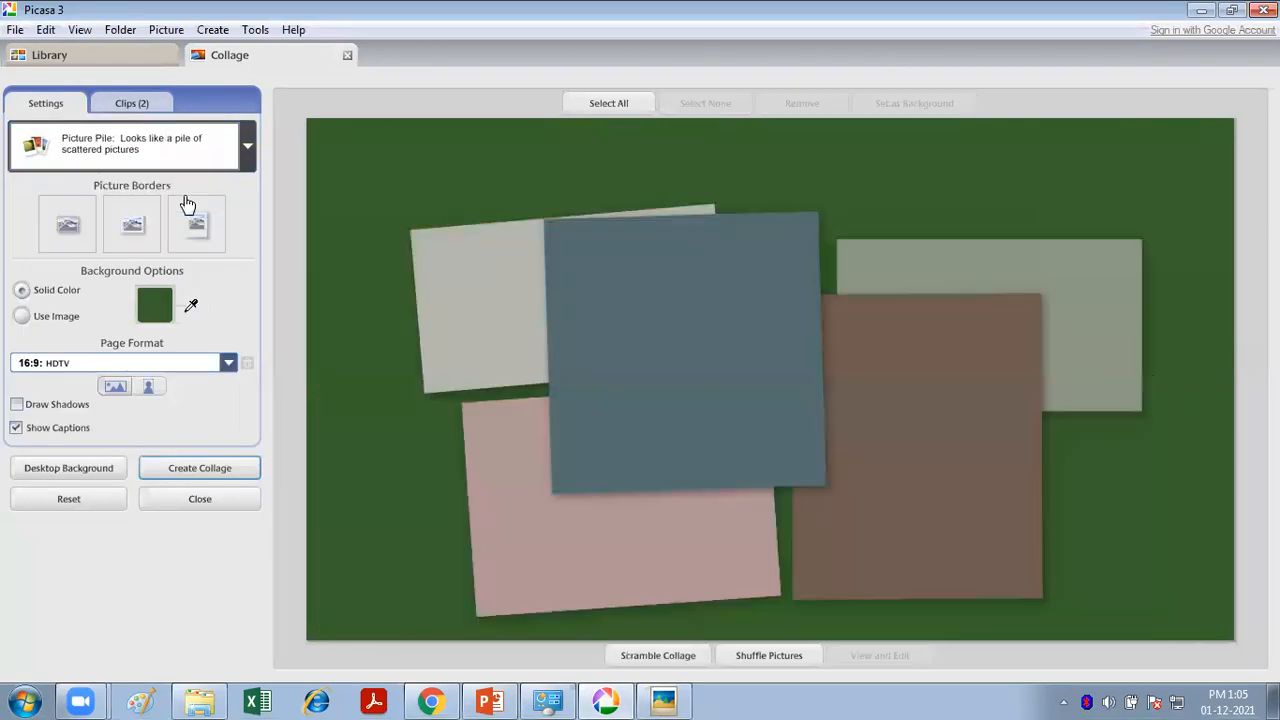
left_click(634, 283)
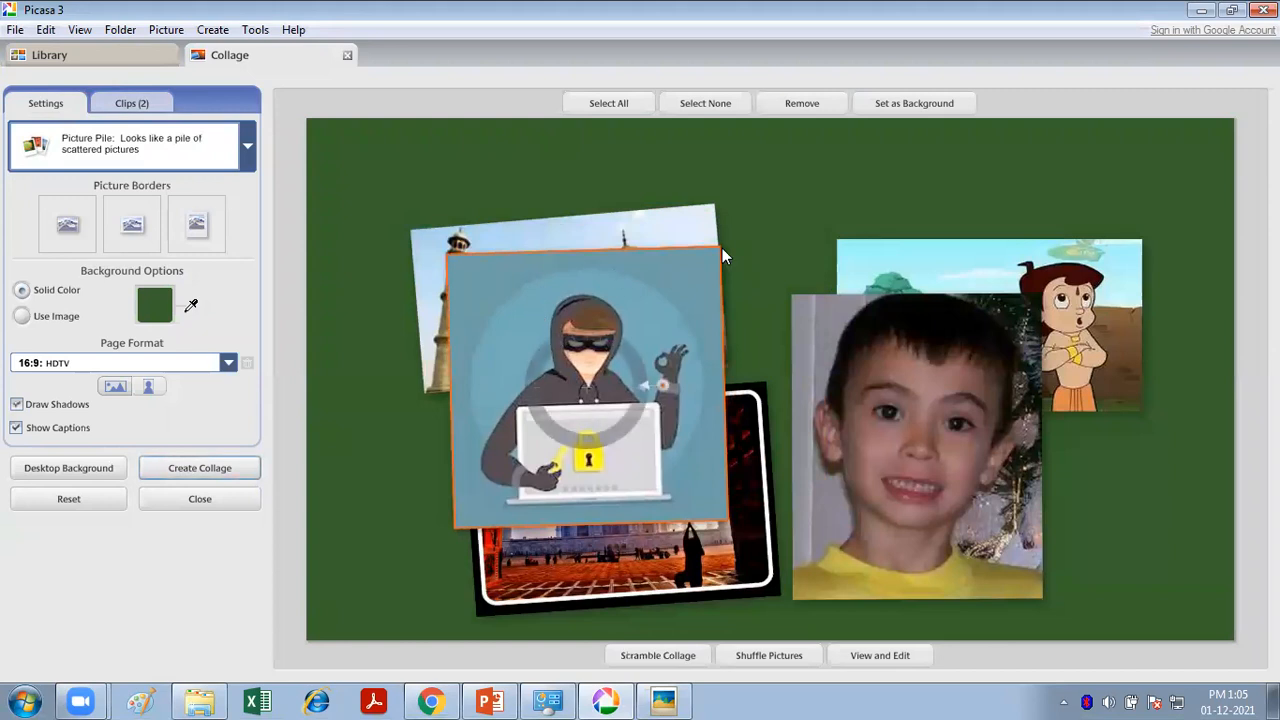
left_click(719, 335)
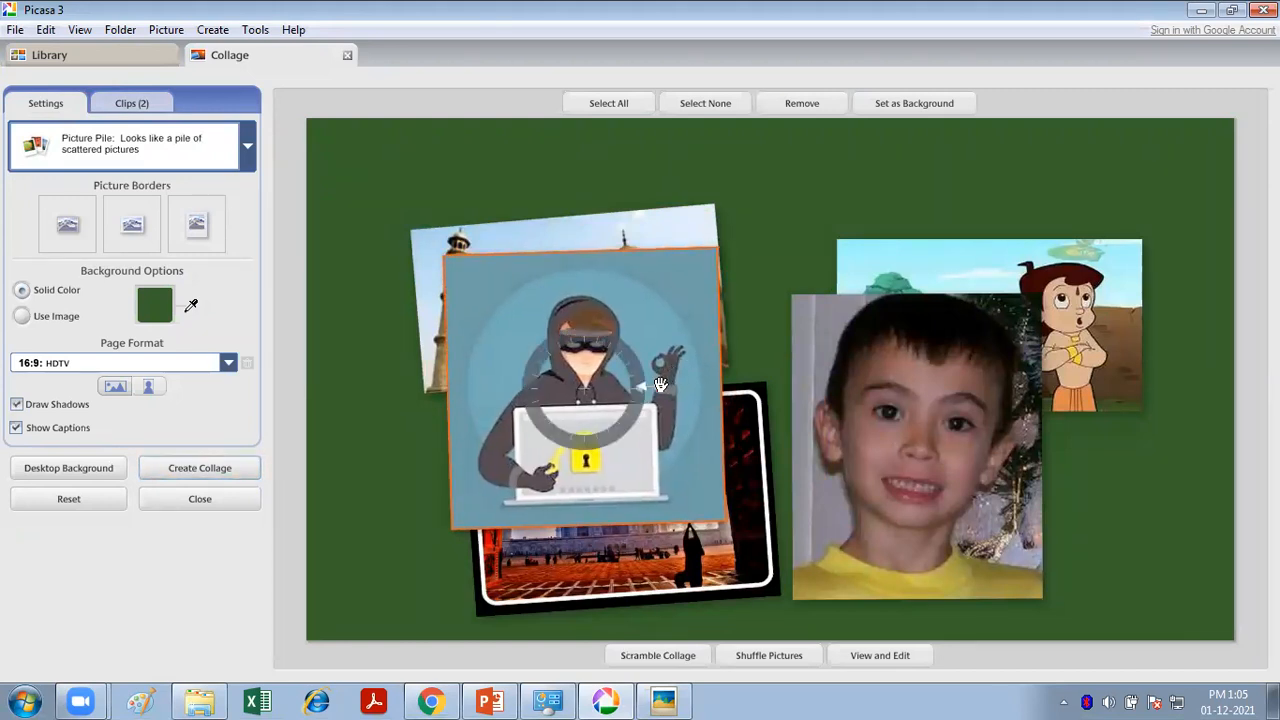
left_click_drag(660, 385, 626, 365)
left_click_drag(559, 354, 453, 427)
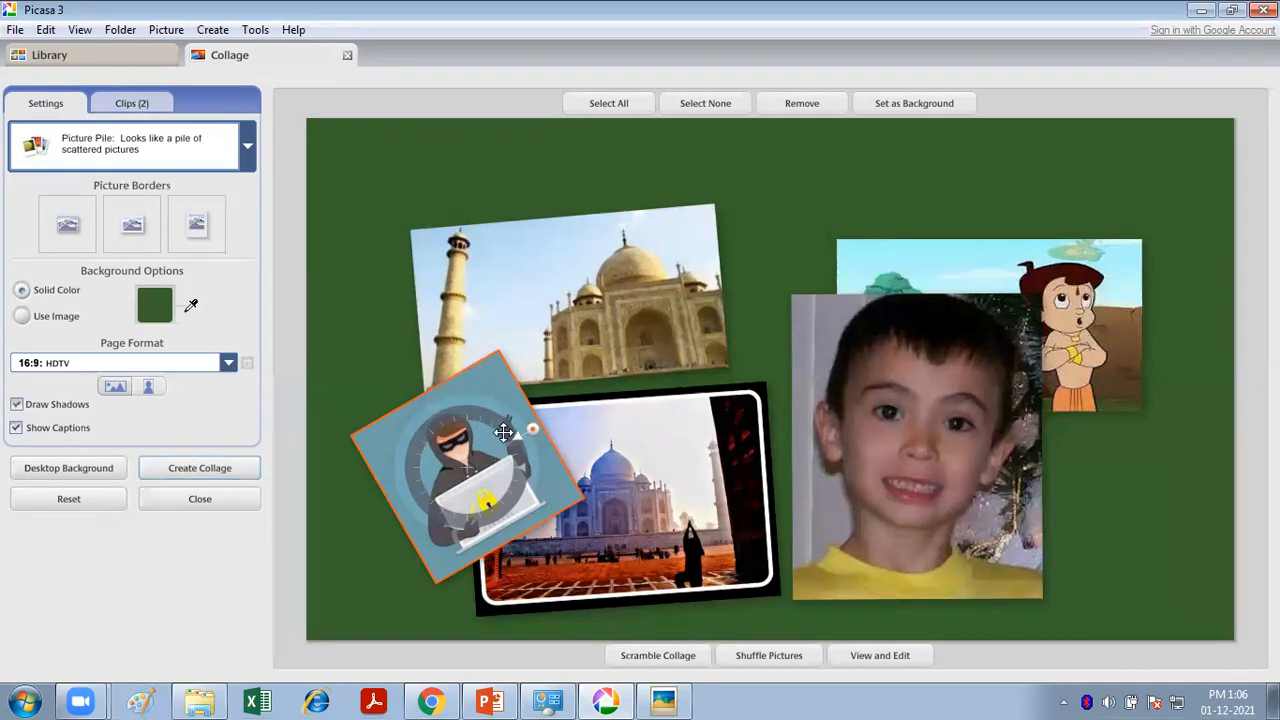
Enlarge the hacker picture, place it over the middle of the page and reduce its tilt.
left_click_drag(522, 433, 601, 378)
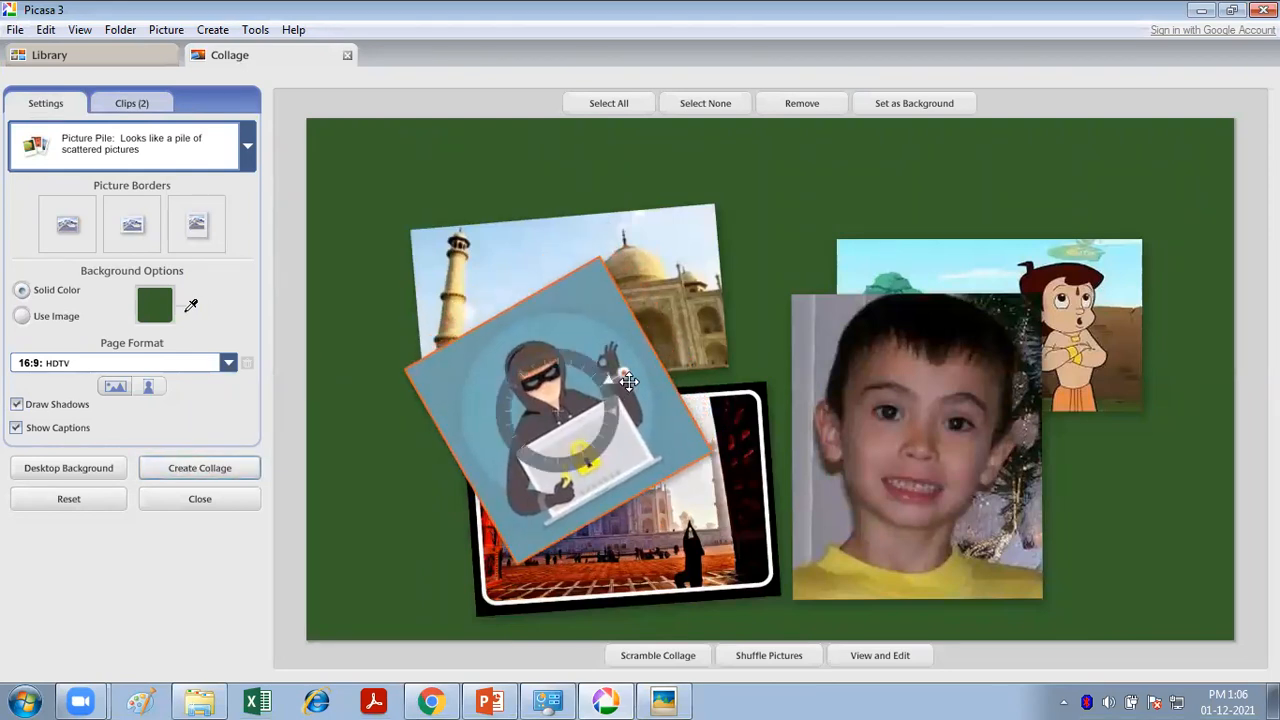
left_click_drag(443, 394, 429, 363)
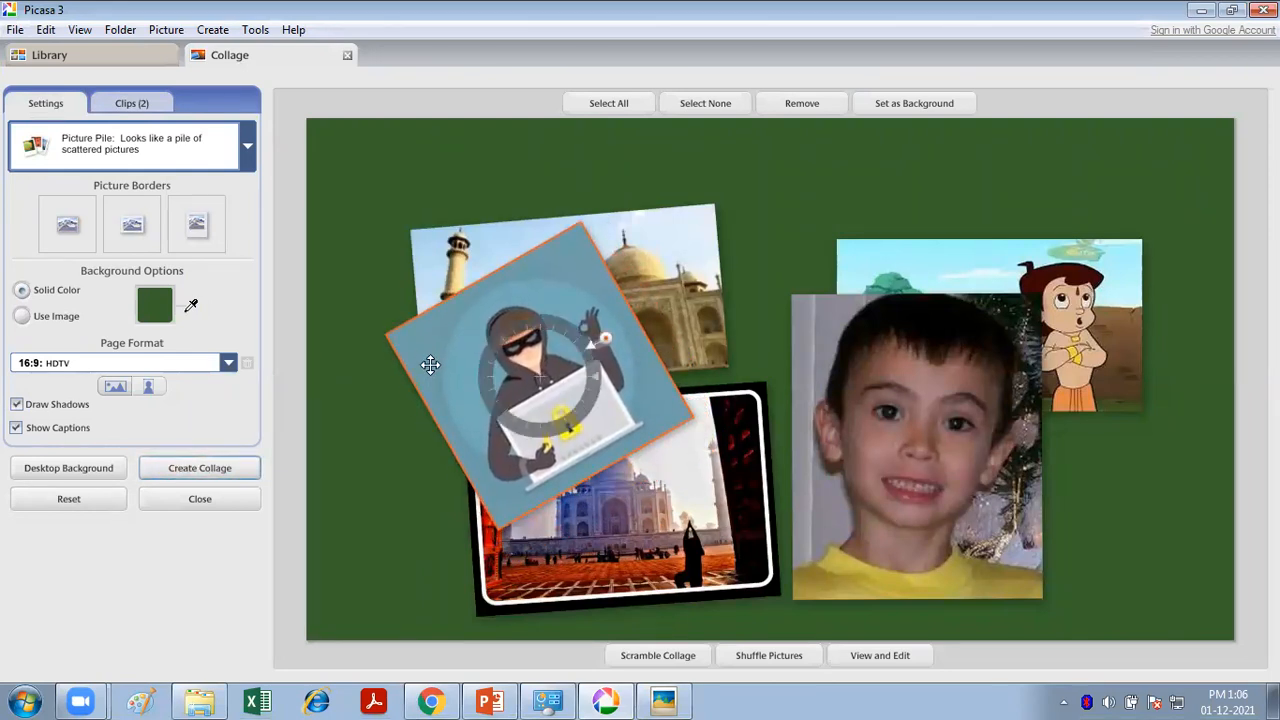
left_click_drag(582, 376, 554, 334)
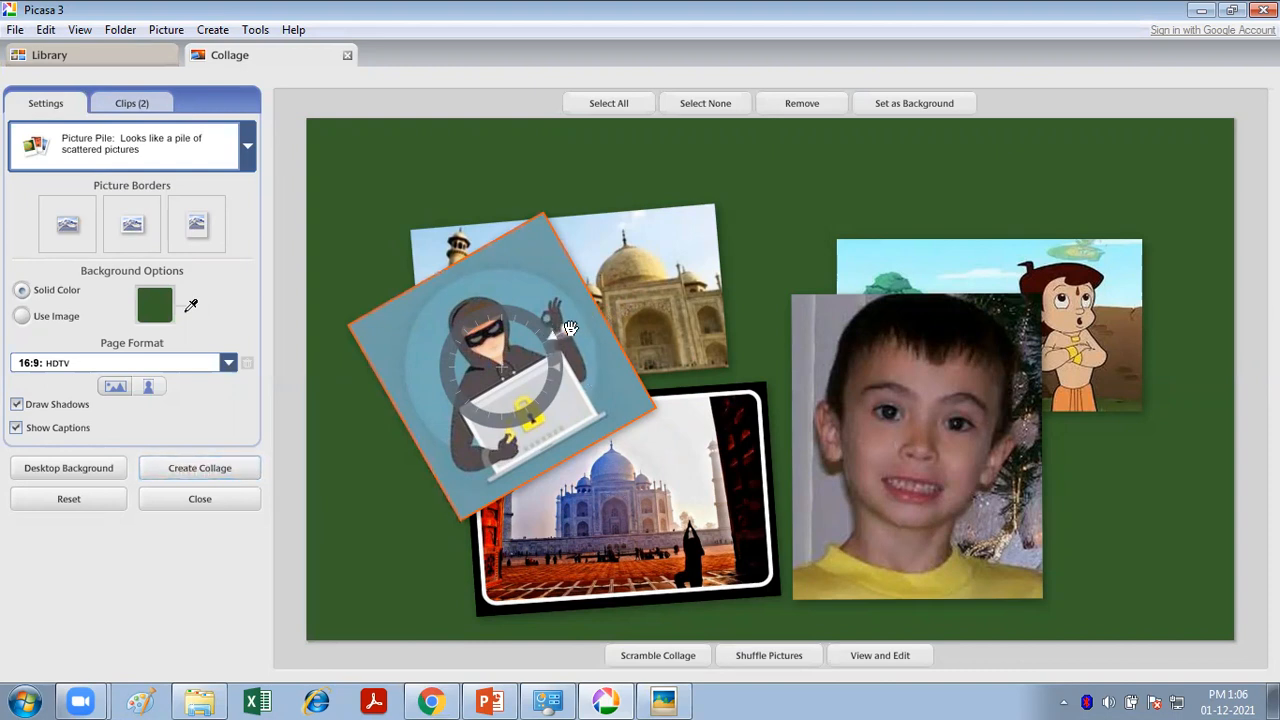
left_click_drag(570, 328, 606, 326)
left_click_drag(555, 387, 739, 325)
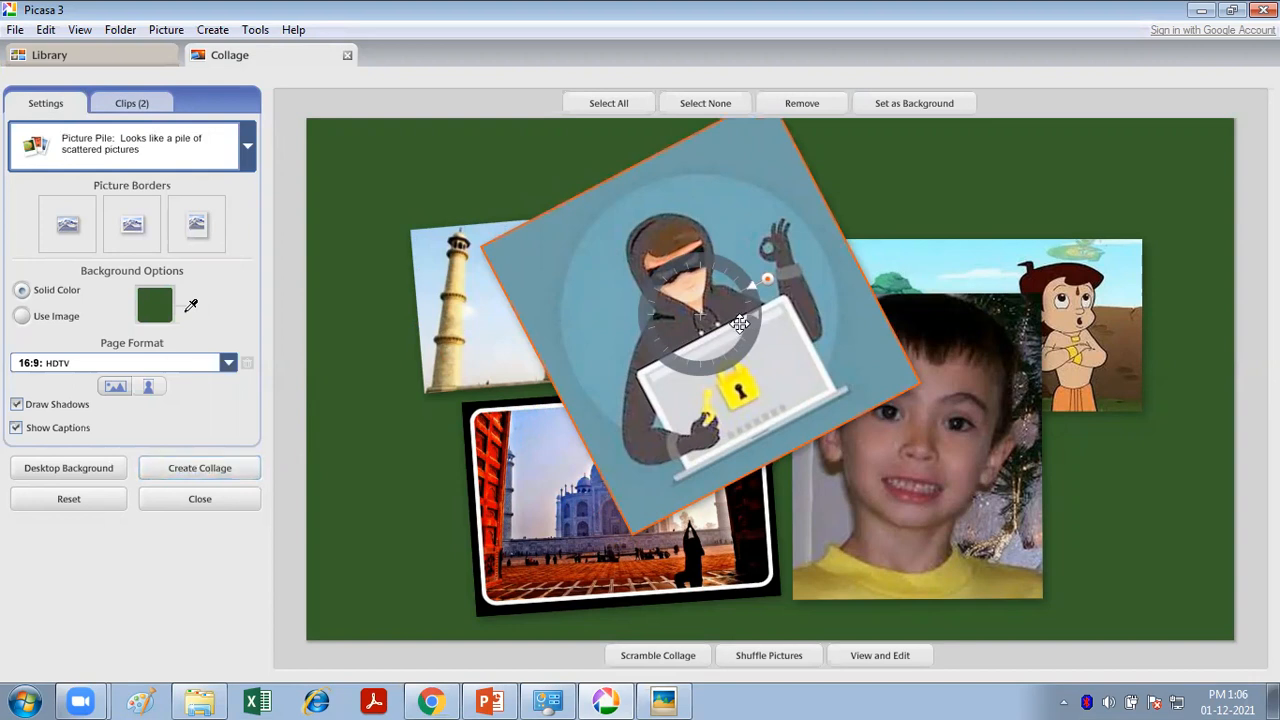
left_click_drag(798, 337, 752, 362)
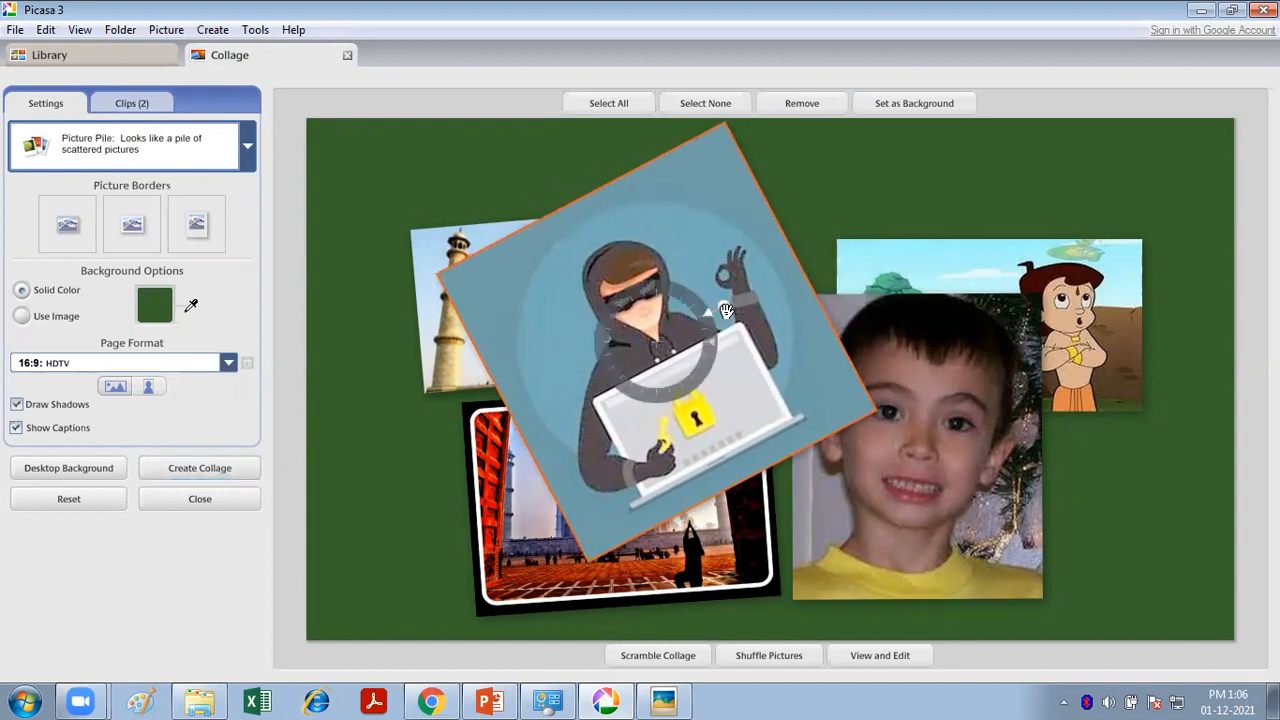
mouse_move(724, 307)
left_mouse_down()
mouse_move(705, 330)
mouse_move(775, 305)
mouse_move(726, 323)
left_mouse_up()
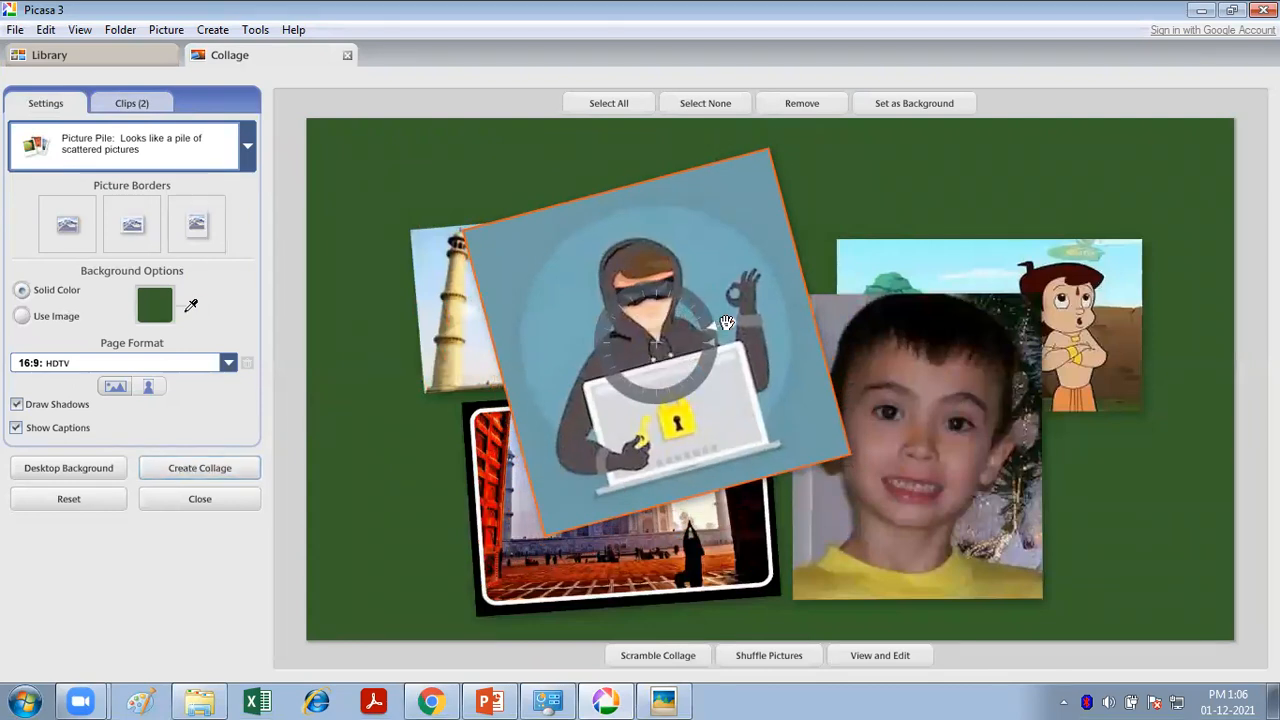
Switch the collage layout to Mosaic and set the page format to 4:3 Standard screen.
left_click(245, 155)
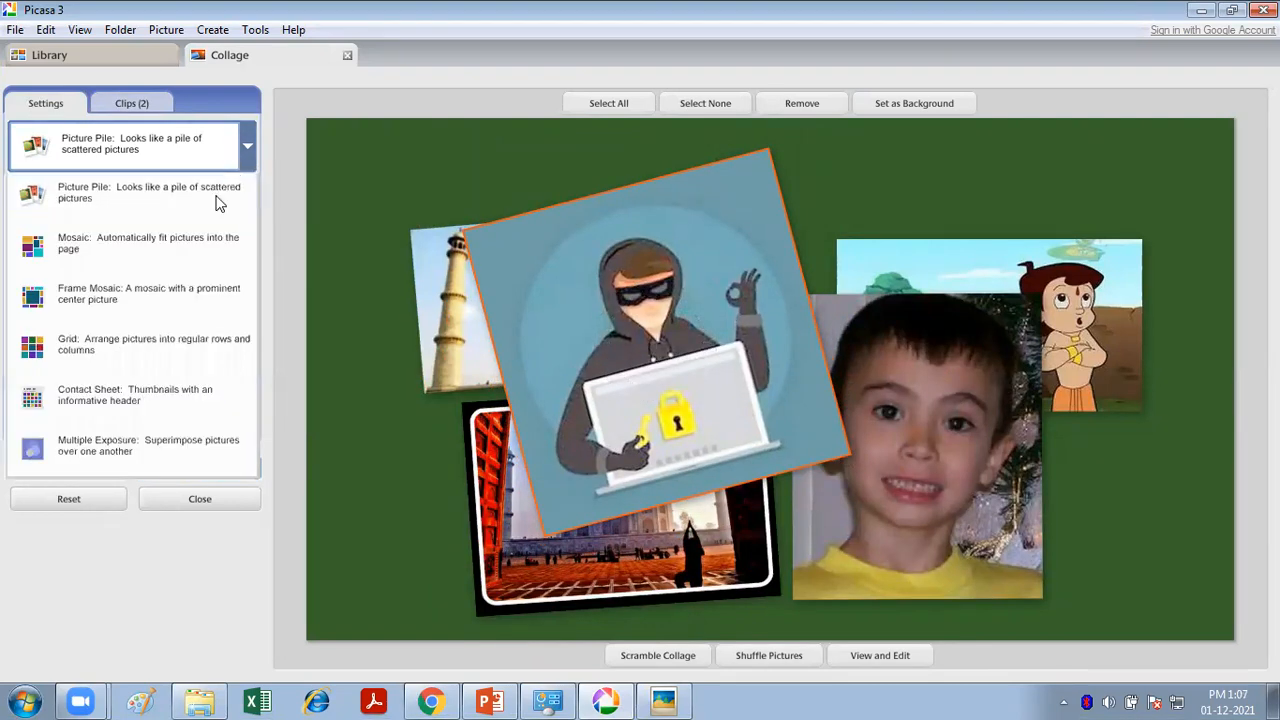
left_click(178, 253)
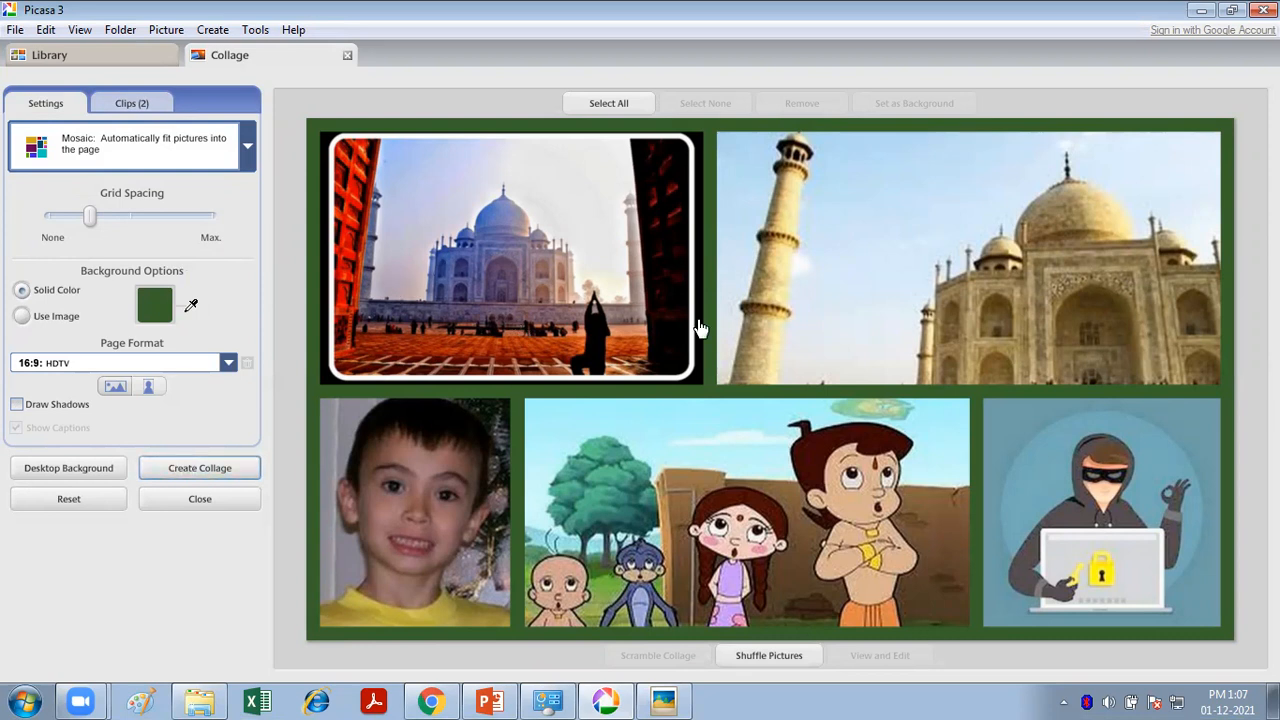
left_click(227, 362)
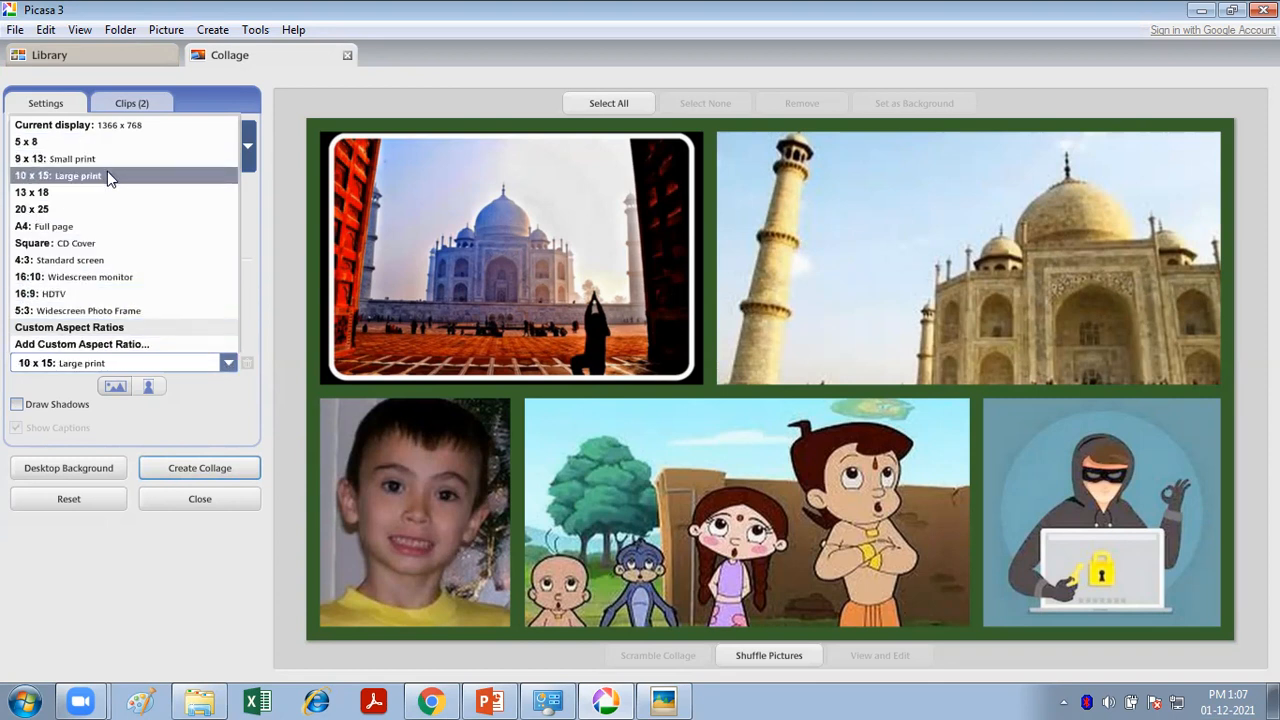
left_click(90, 259)
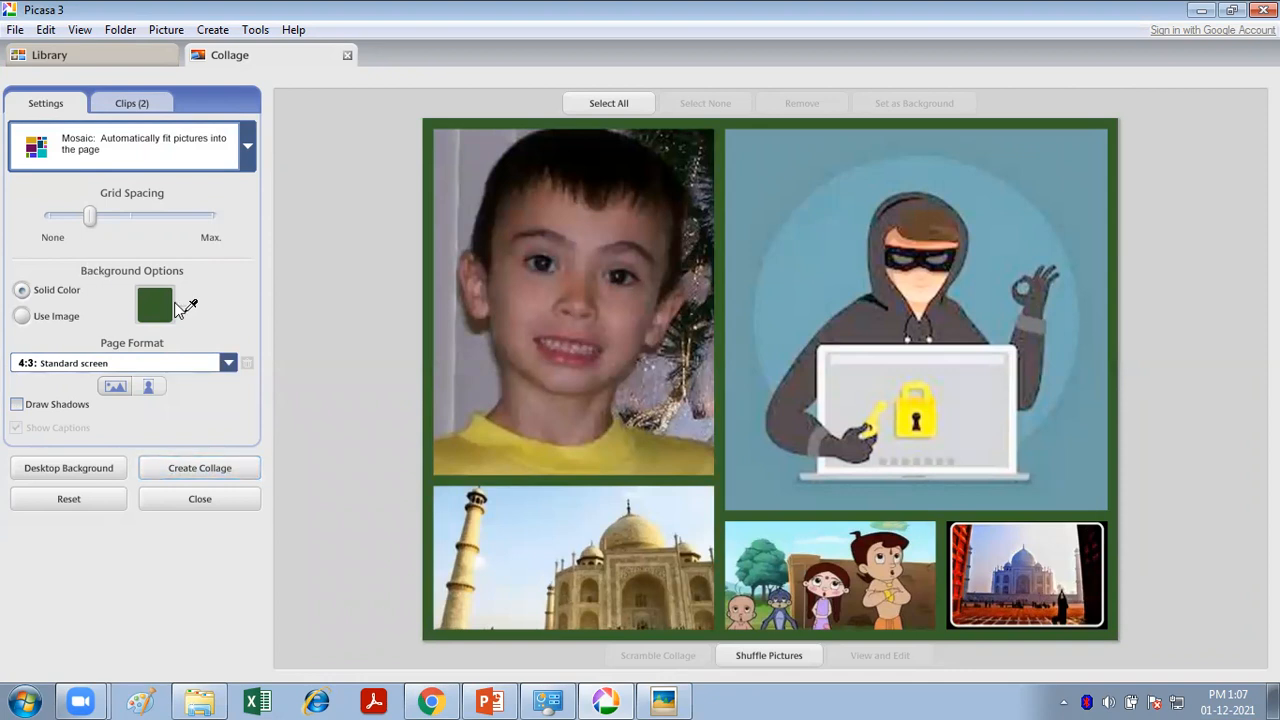
left_click(235, 365)
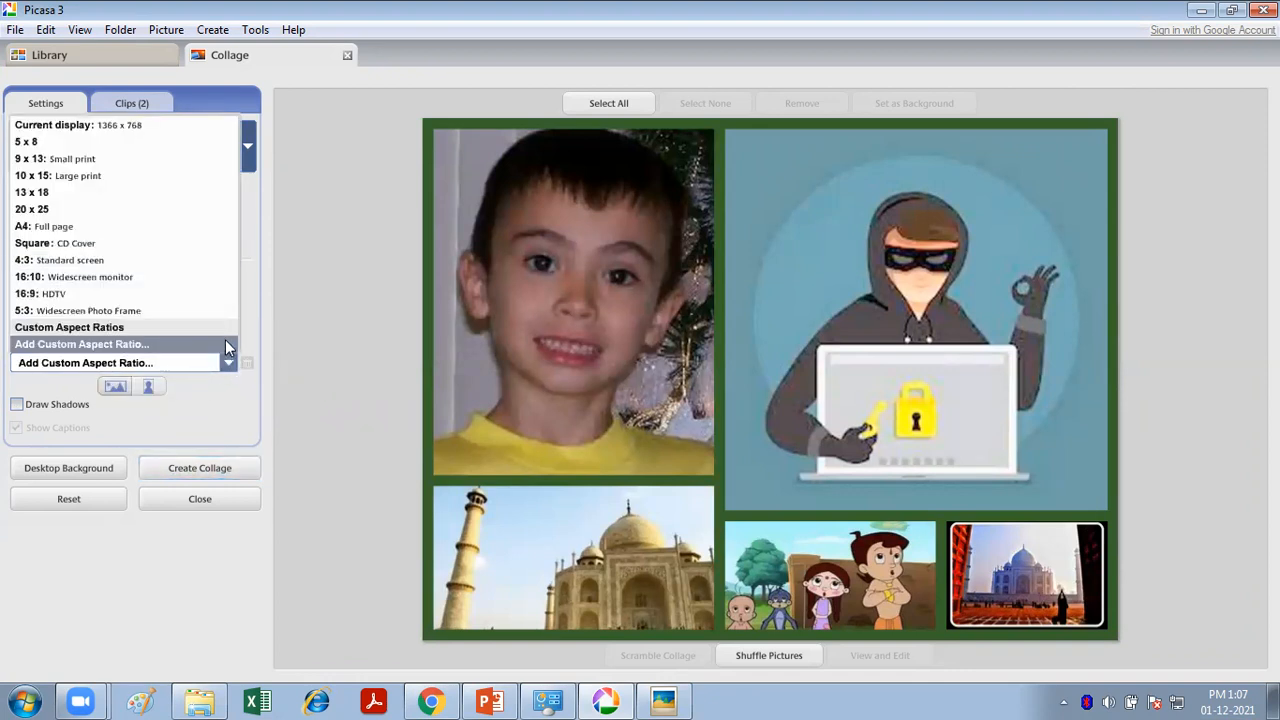
left_click(228, 364)
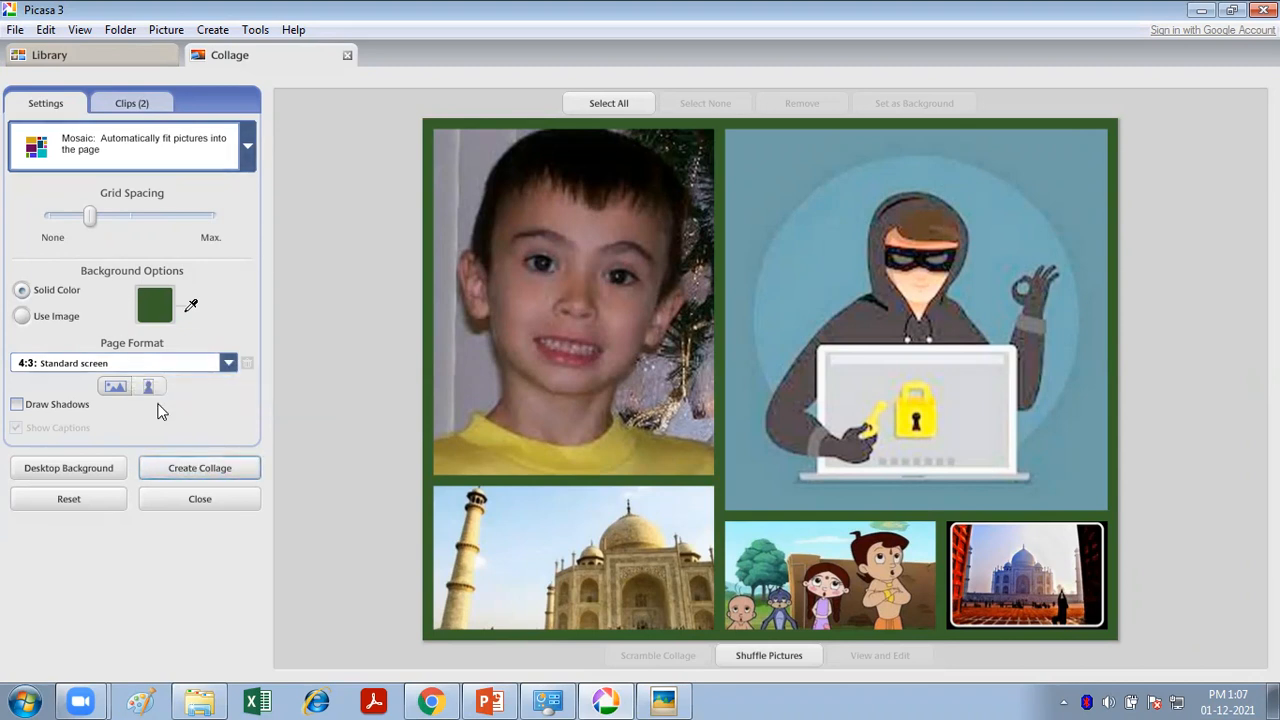
Create the finished collage picture from the mosaic.
left_click(188, 468)
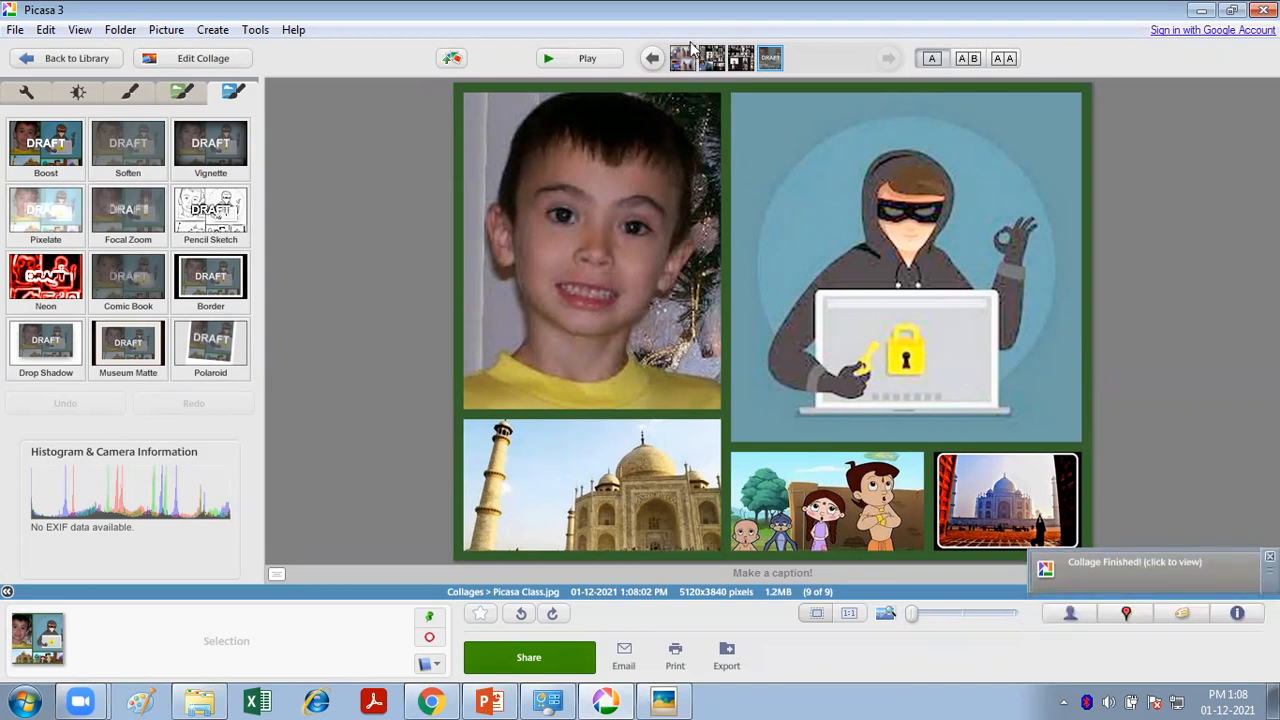
Preview the collage's print layout, cancel without printing and return to the library.
left_click(15, 30)
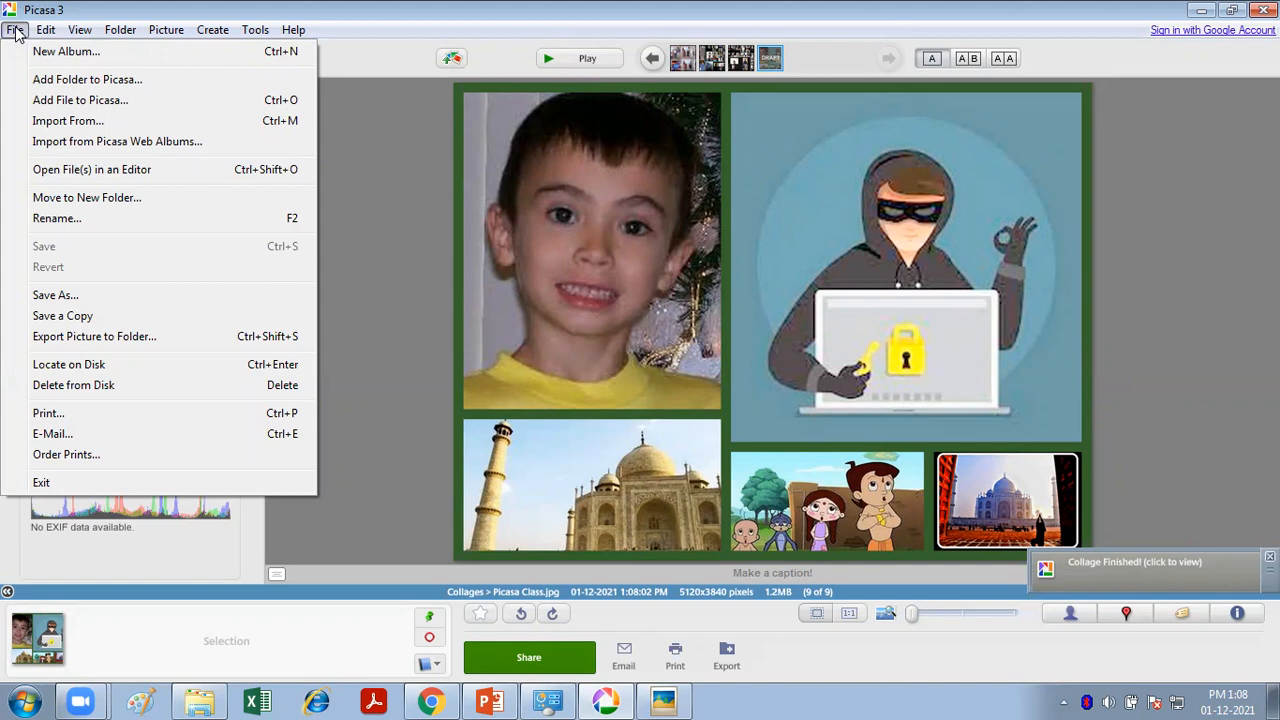
left_click(47, 418)
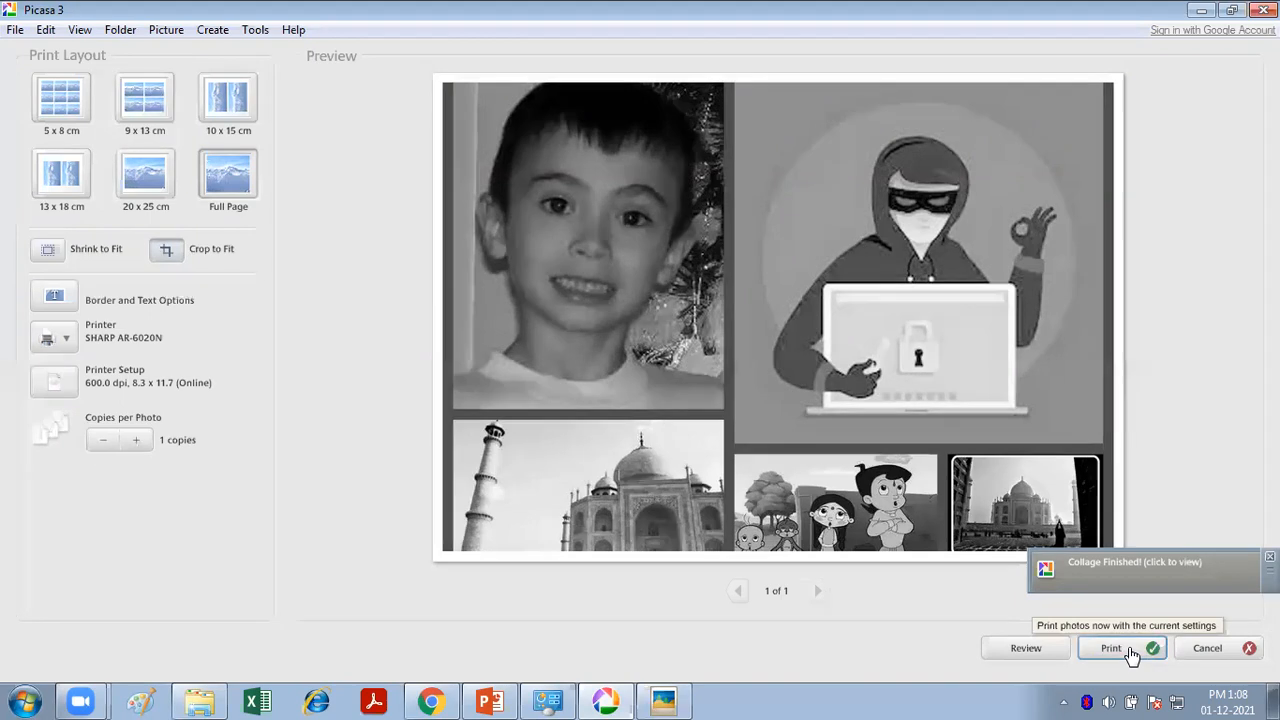
left_click(1205, 648)
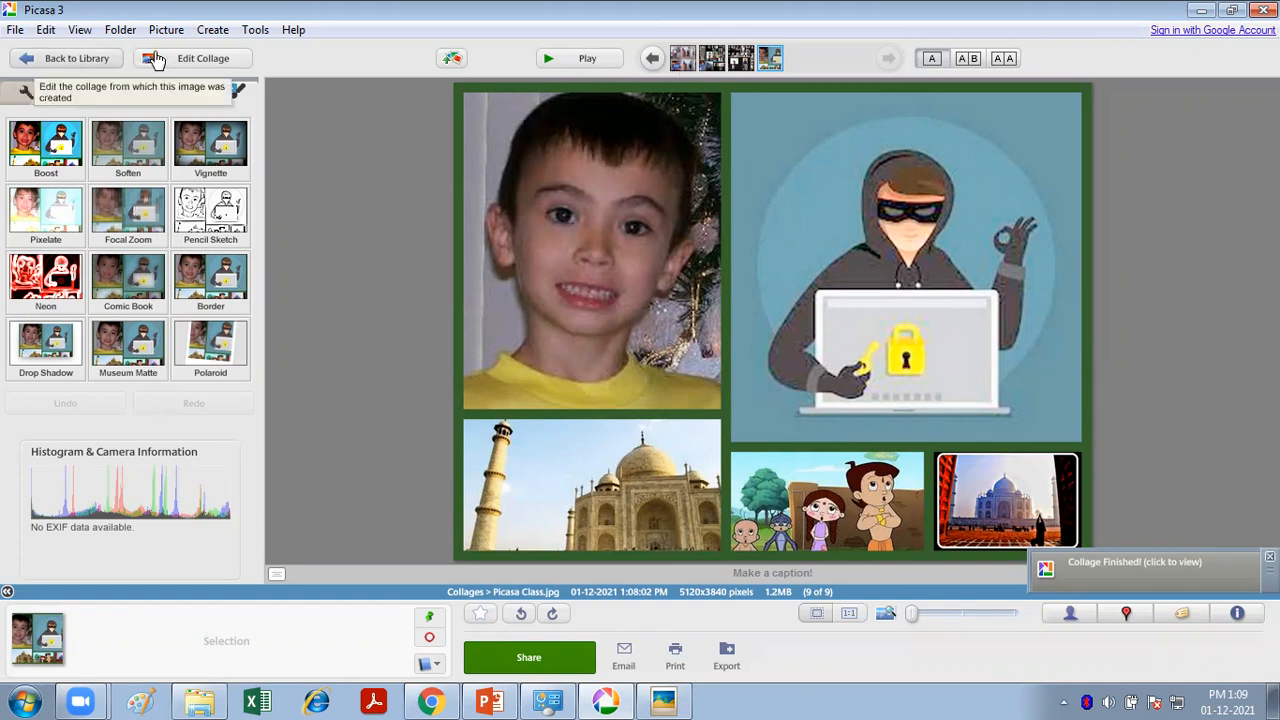
left_click(17, 60)
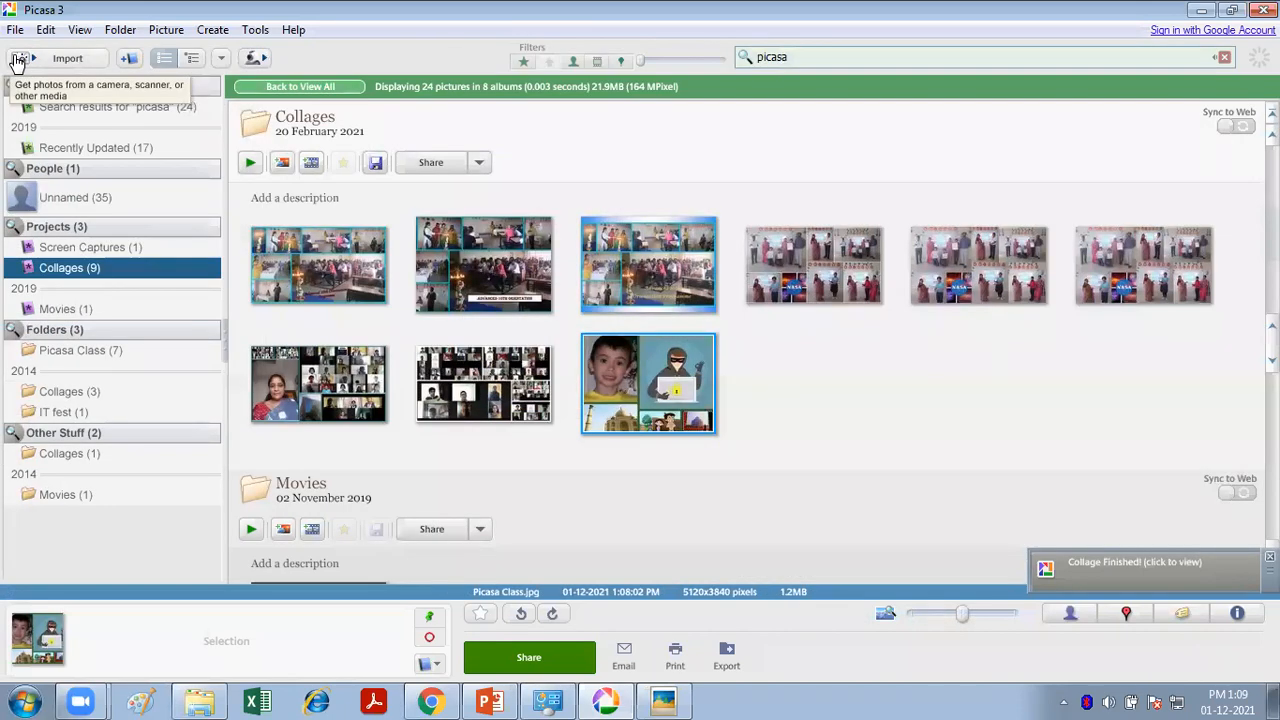